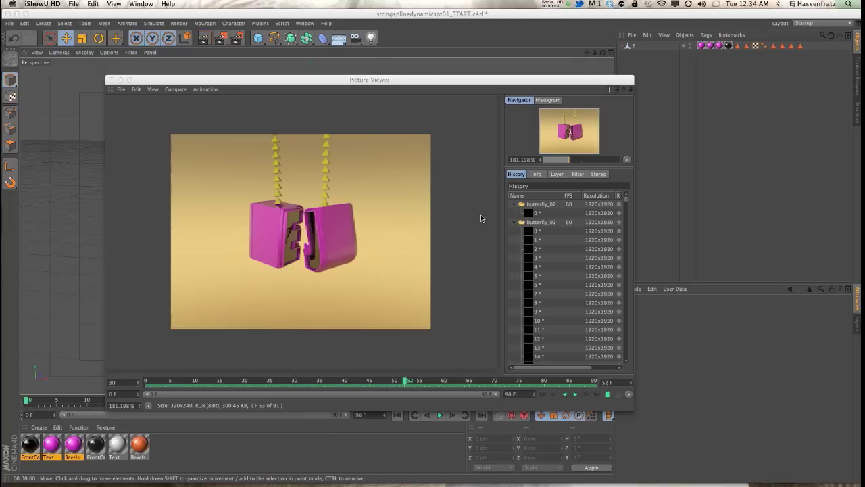
Review the rendered animation of the hanging letters and examine the E model in the viewport from different angles
click(607, 394)
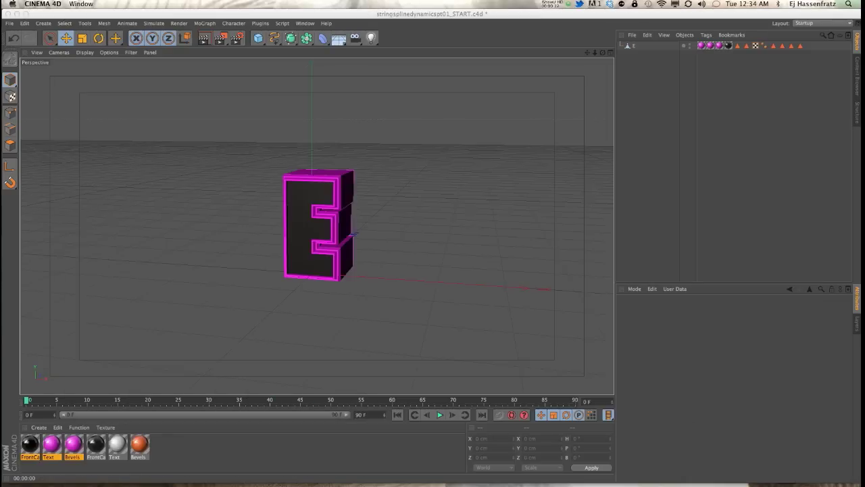
click(321, 201)
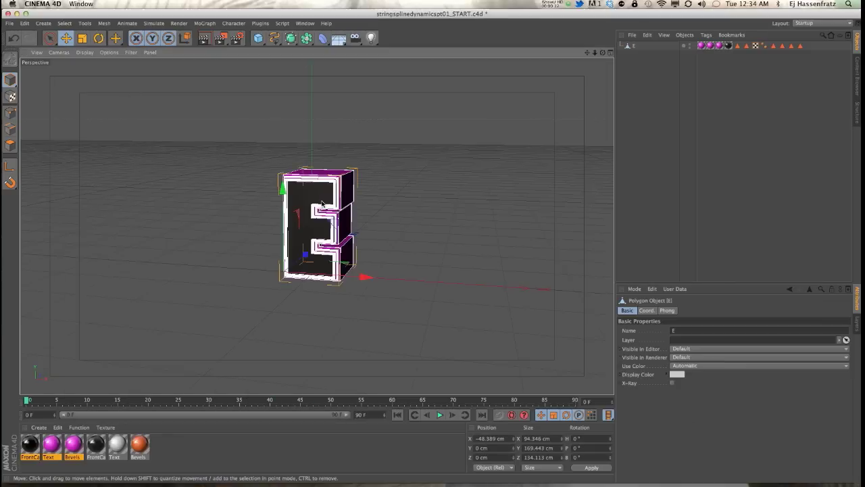
click(441, 220)
click(310, 191)
alt+drag(309, 192, 302, 114)
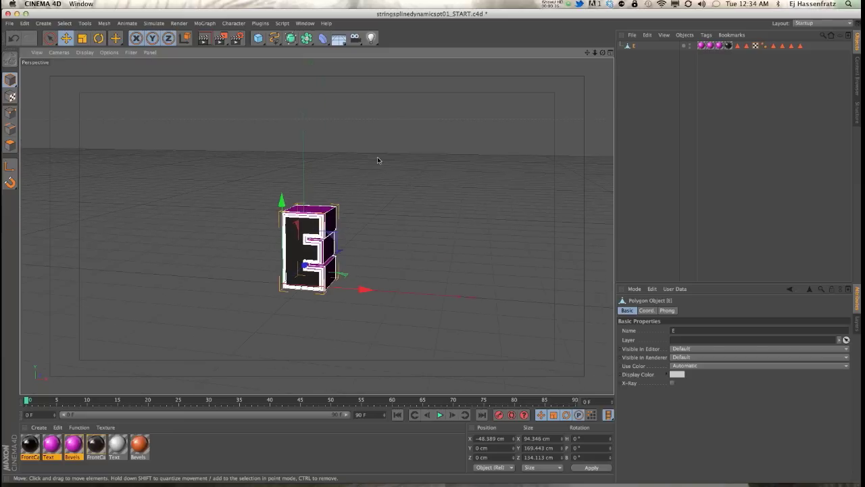
scroll(375, 165, up, 1)
scroll(321, 233, up, 1)
scroll(321, 231, down, 1)
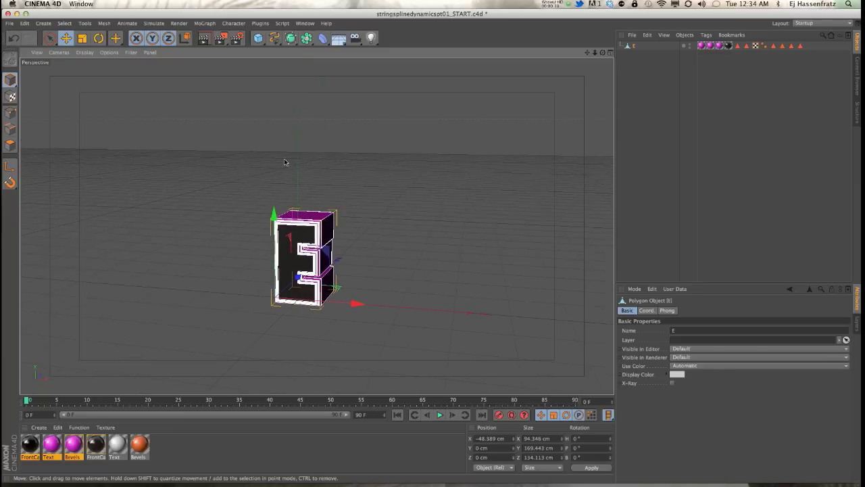
click(385, 189)
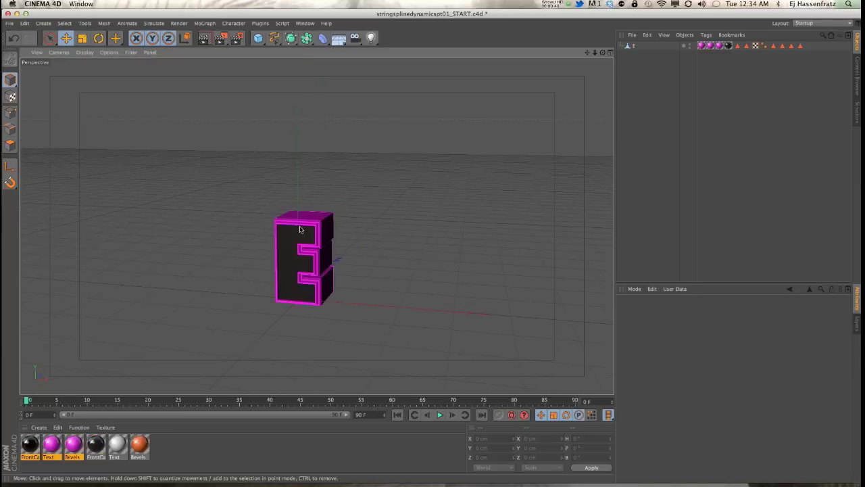
click(326, 215)
click(379, 263)
click(334, 249)
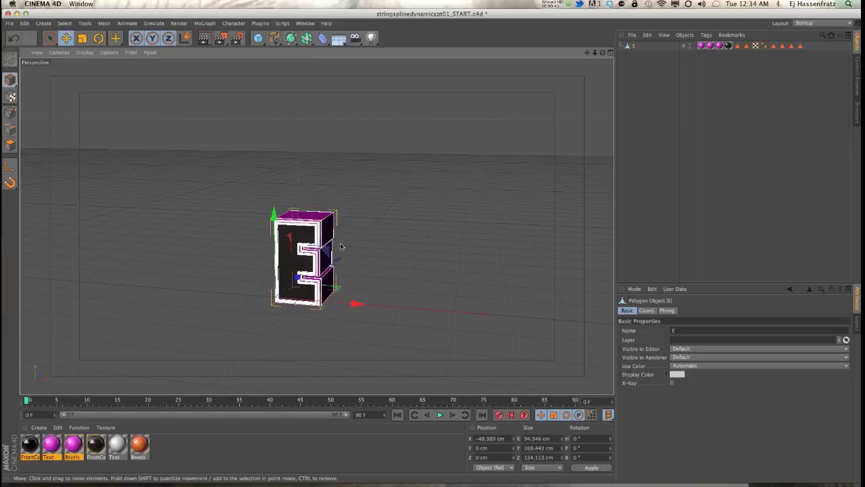
click(346, 172)
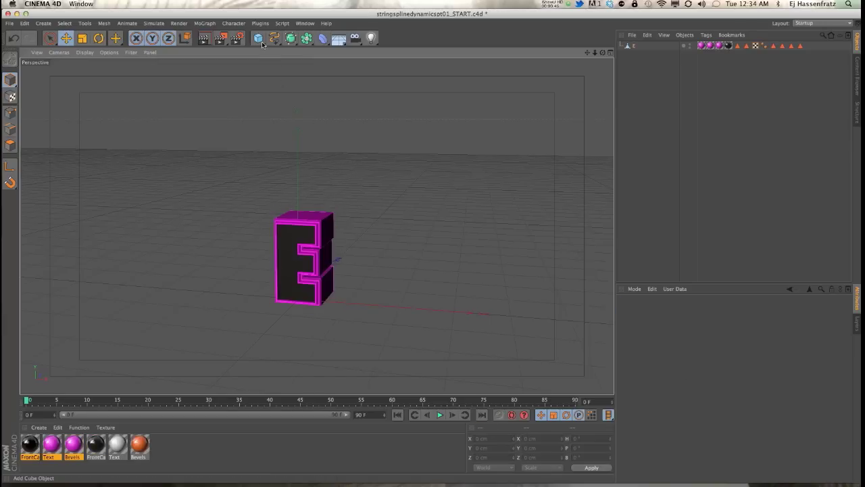
click(306, 240)
click(180, 129)
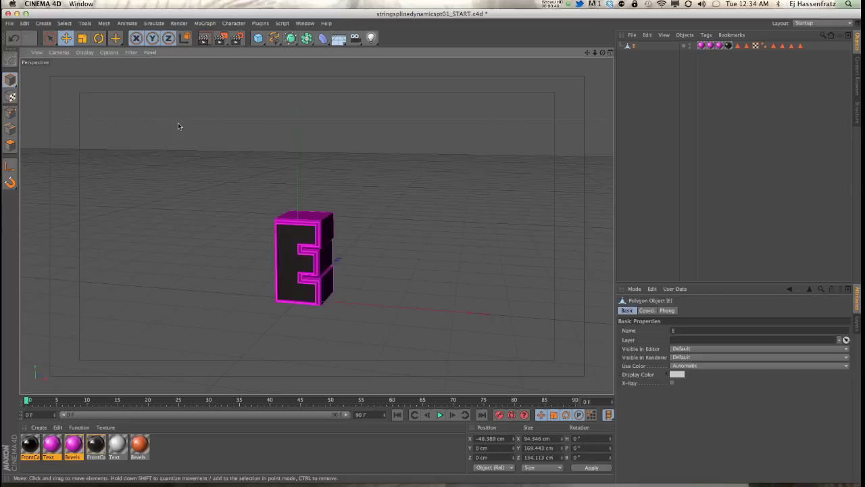
Hide the E object in both the editor and the renderer
click(178, 23)
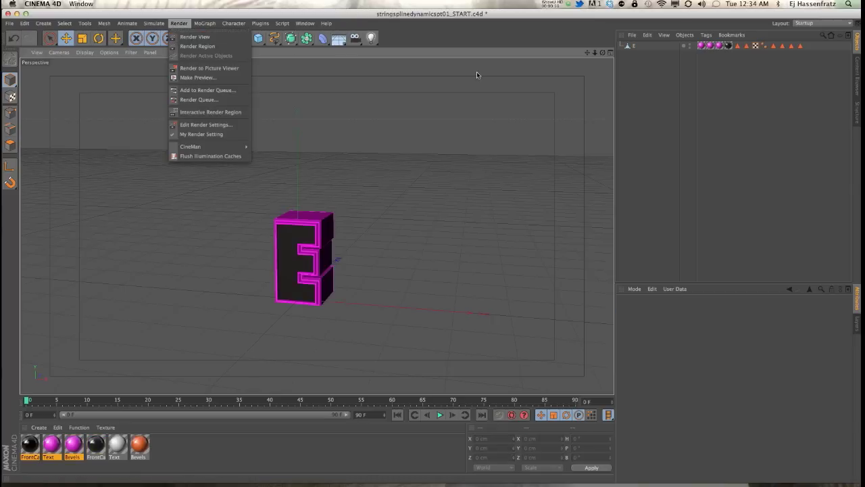
click(683, 51)
click(689, 44)
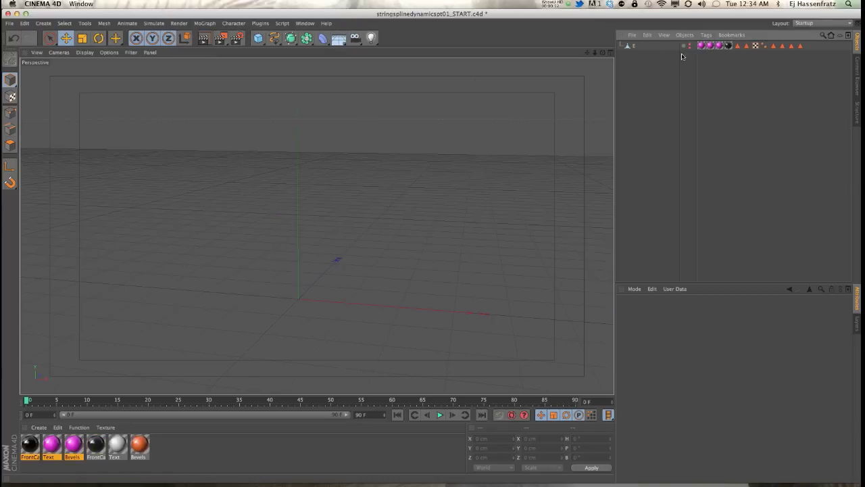
drag(696, 61, 674, 59)
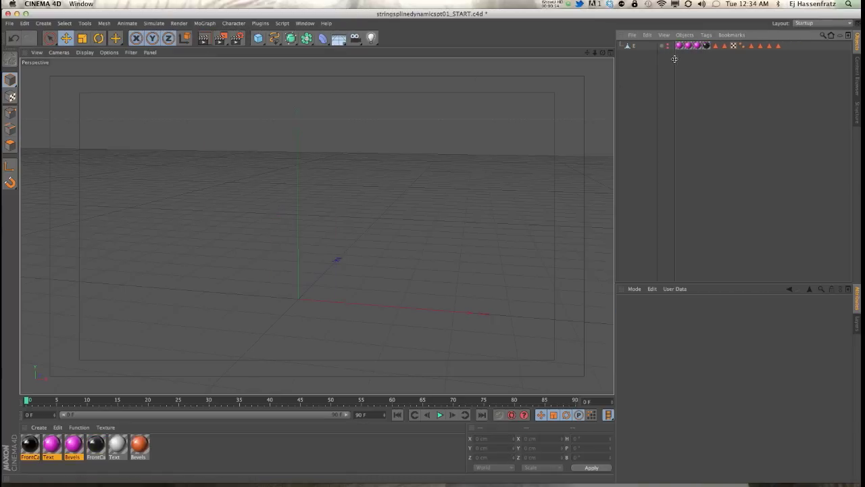
Add a Helix spline and rotate its pitch to 90° so the coil runs vertically
click(276, 42)
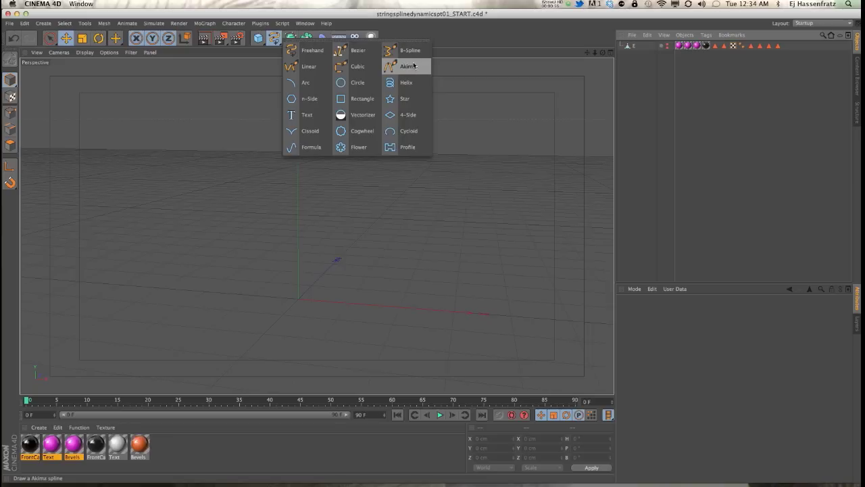
click(404, 82)
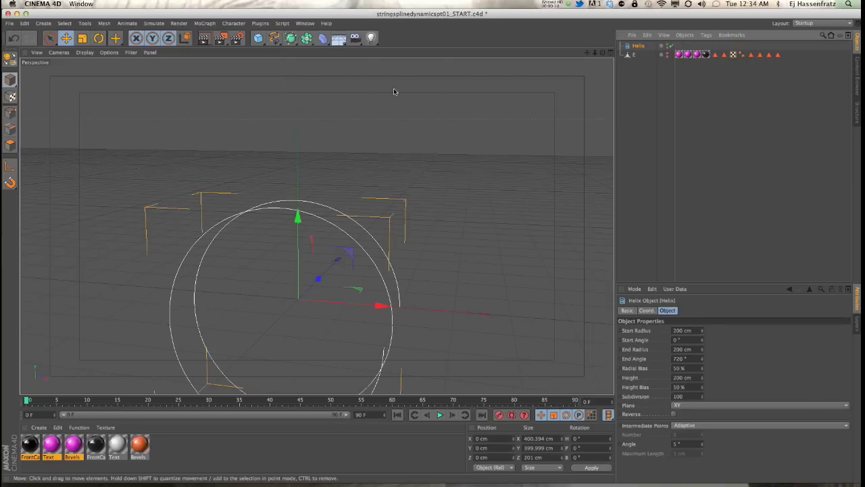
key(r)
drag(287, 291, 288, 347)
key(e)
alt+middle_drag(378, 286, 396, 211)
alt+drag(397, 212, 377, 185)
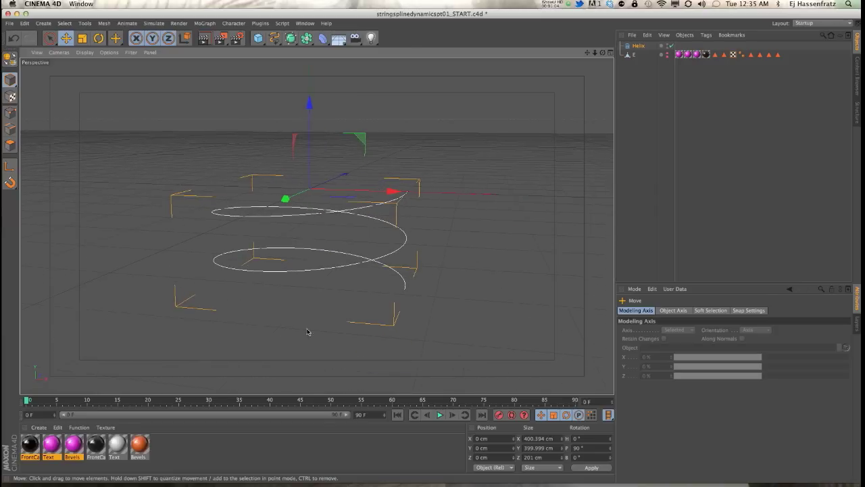
Set the helix's start and end radius to 0 cm, subdivision to 10 and height to 600 cm
click(637, 45)
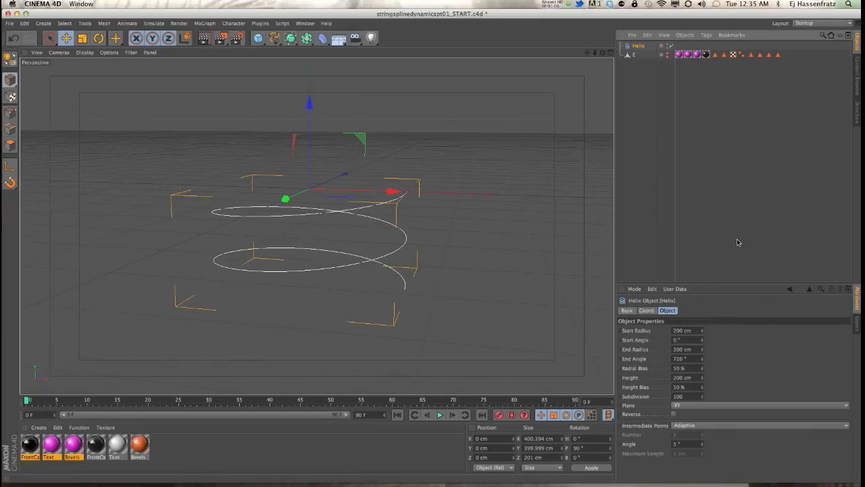
drag(703, 331, 703, 366)
drag(691, 396, 614, 388)
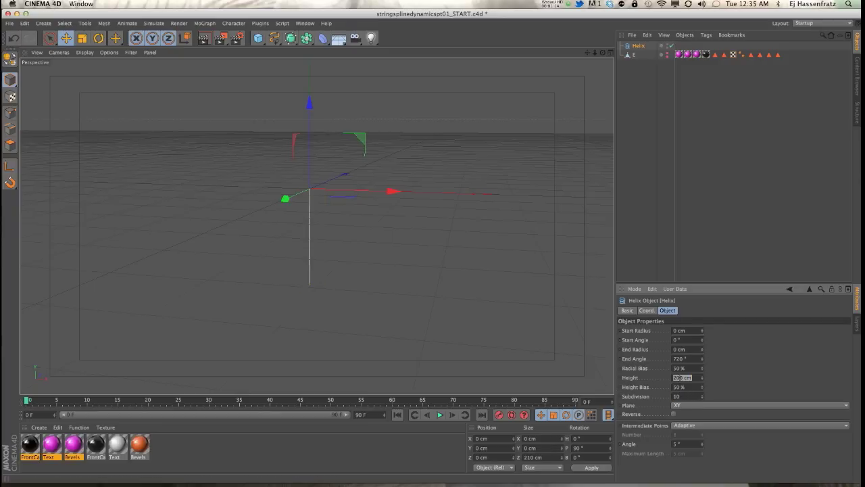
key(Return)
Make the helix editable and check the points along its length using Live Selection in point mode
alt+middle_drag(379, 258, 375, 239)
alt+right_drag(374, 240, 343, 249)
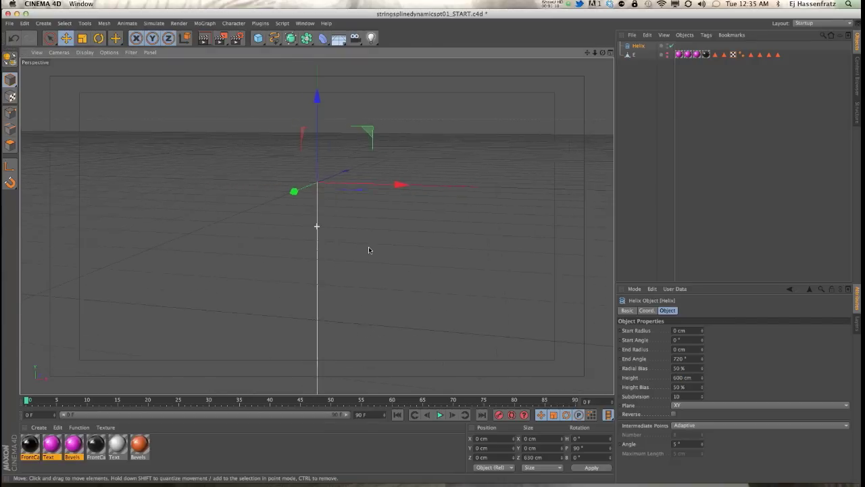
alt+drag(342, 249, 324, 180)
key(c)
click(10, 113)
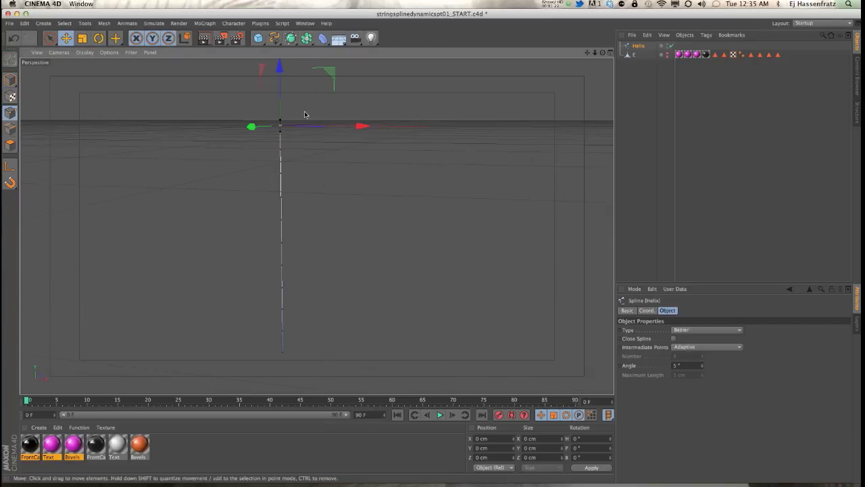
click(49, 38)
drag(283, 125, 281, 352)
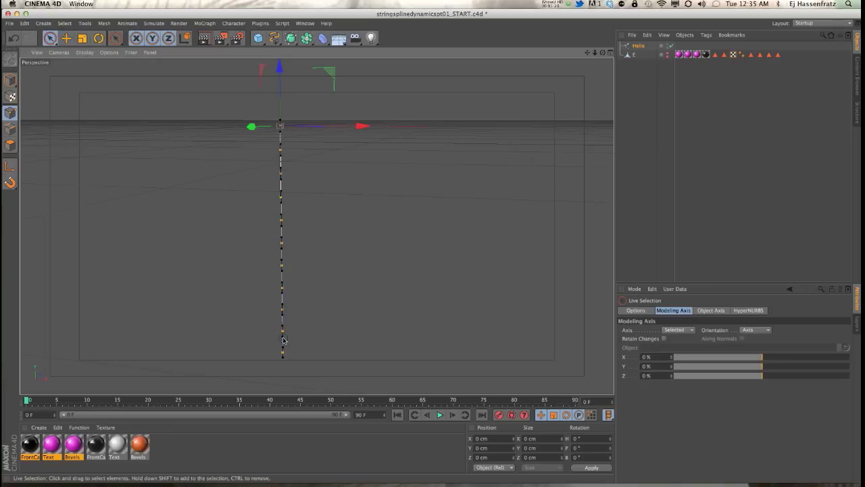
drag(281, 160, 290, 162)
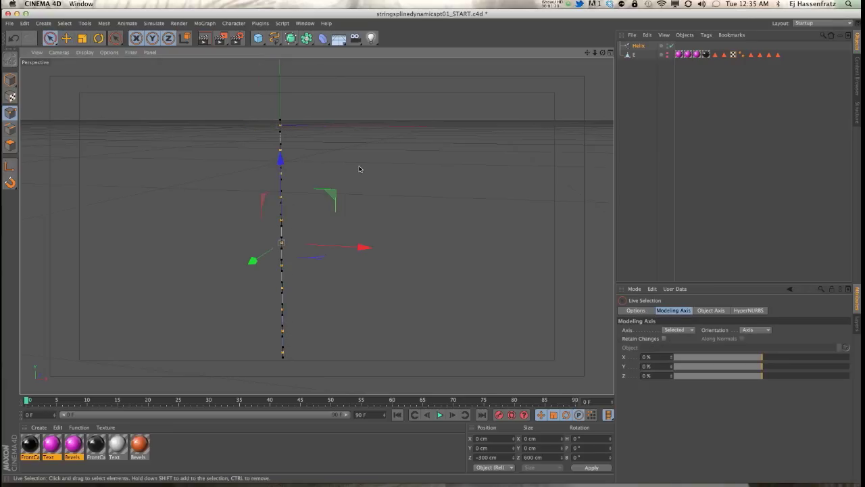
click(634, 46)
click(275, 251)
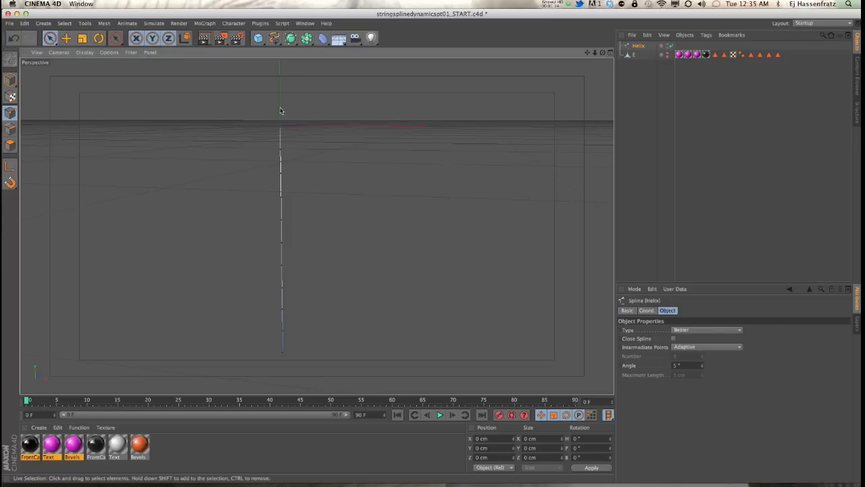
Rename the Helix spline as String
double_click(638, 45)
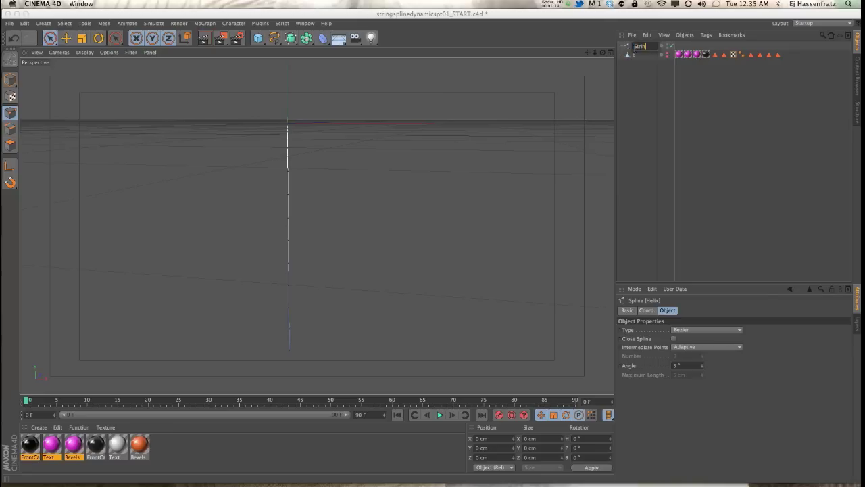
text(String)
key(Return)
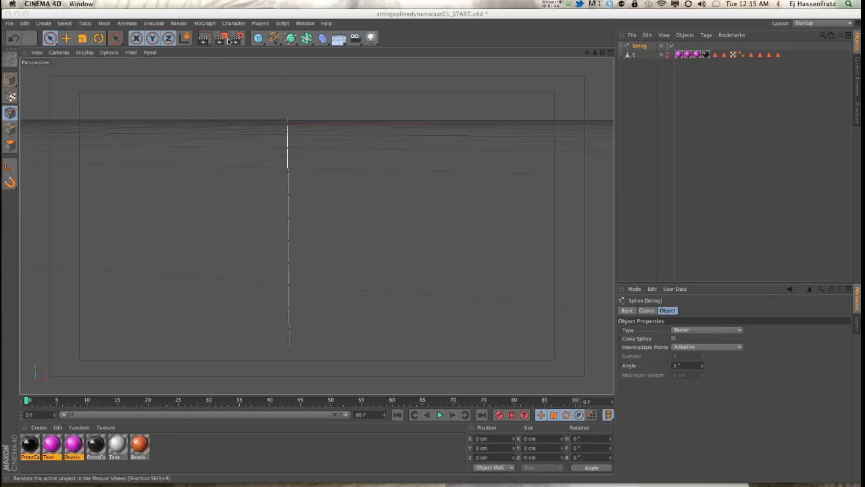
Add a Null object and make the String spline its child
drag(258, 39, 289, 49)
click(289, 49)
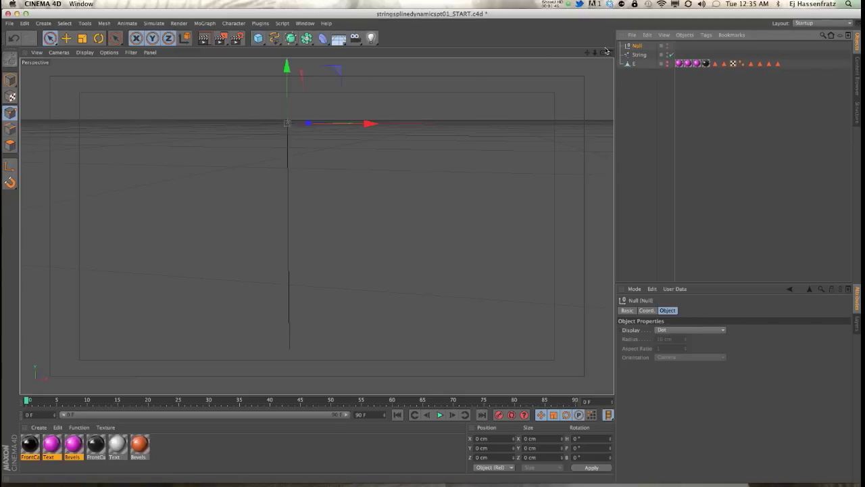
drag(641, 48, 640, 47)
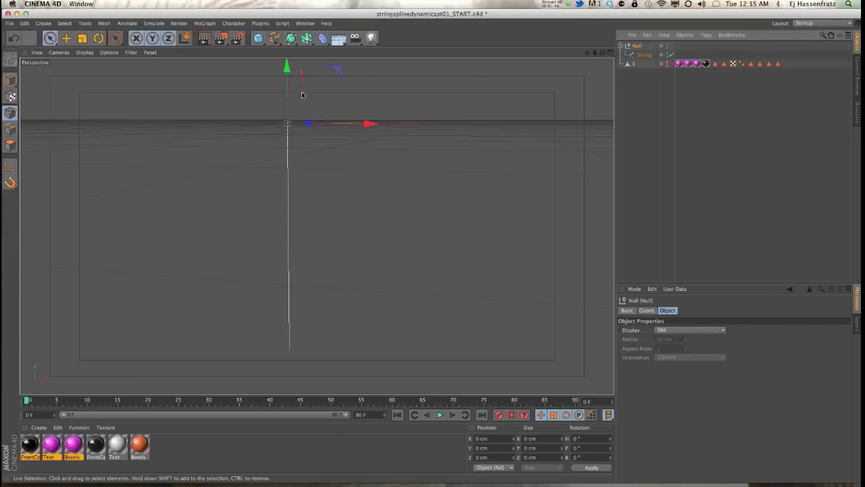
Switch to Model mode, try moving the null together with its string, and undo the move
click(12, 79)
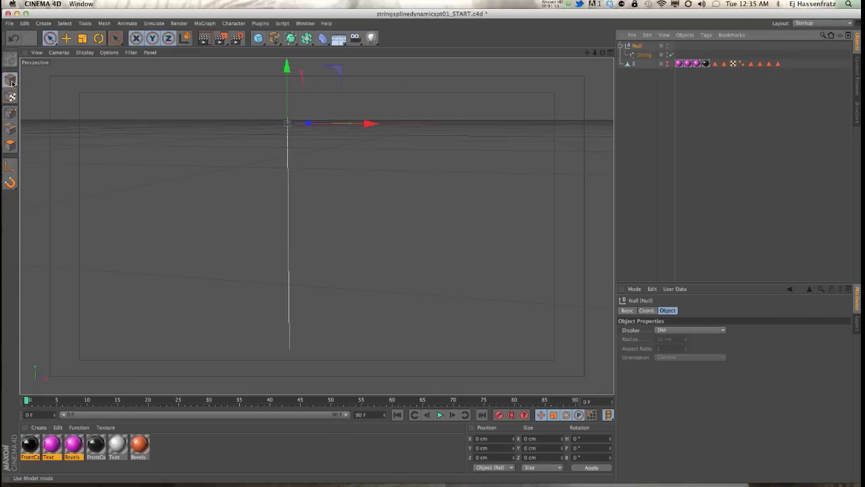
drag(340, 75, 431, 90)
key(super+z)
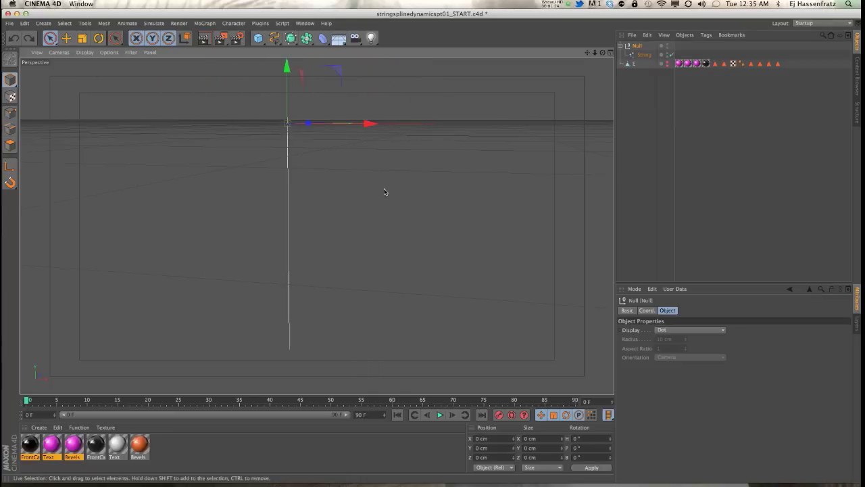
alt+drag(314, 180, 317, 183)
alt+middle_drag(313, 158, 345, 191)
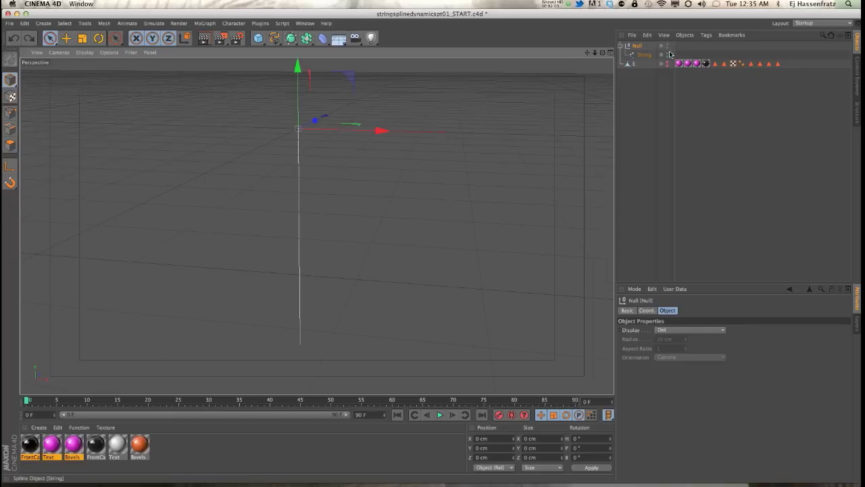
Add a Spline Dynamics hair tag to the String spline
click(645, 55)
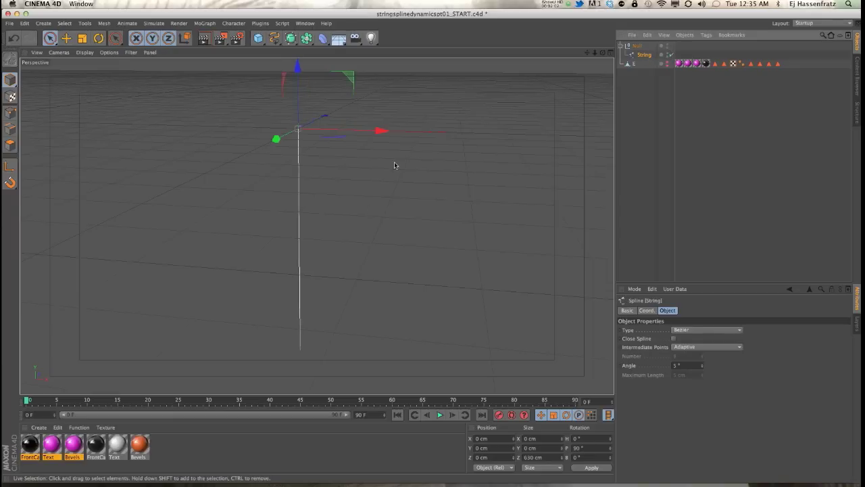
alt+drag(369, 207, 372, 206)
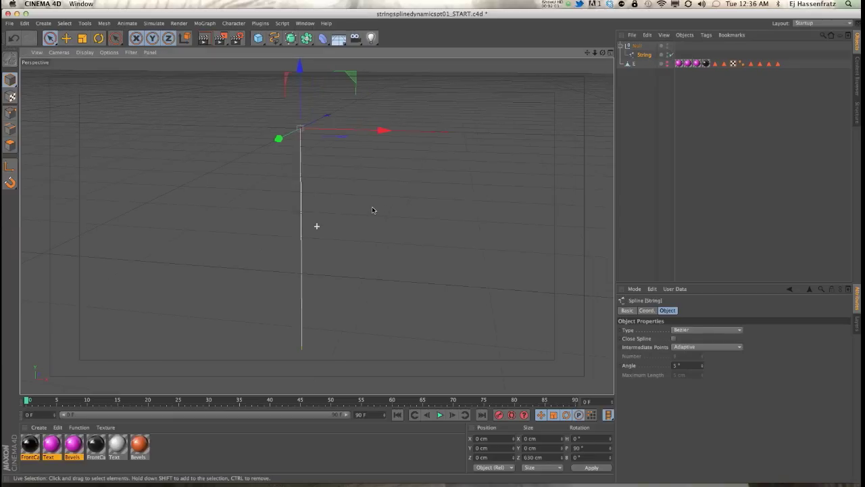
right_click(652, 54)
mouse_move(654, 59)
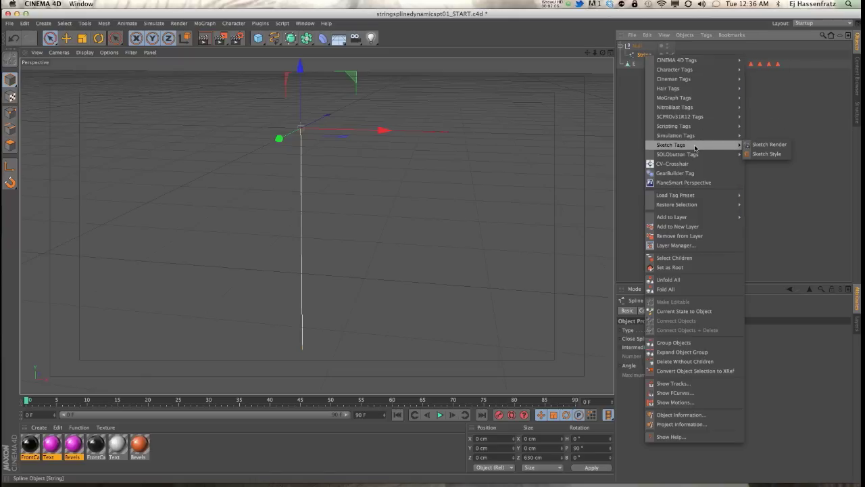
mouse_move(696, 136)
mouse_move(691, 92)
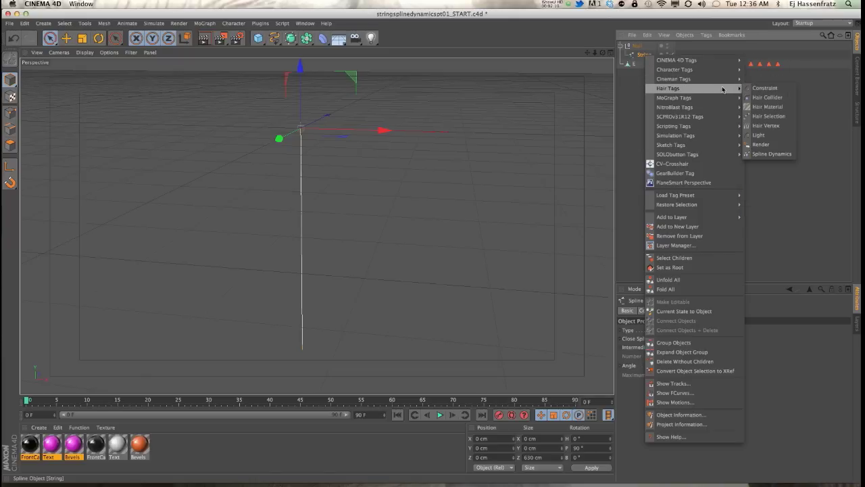
click(757, 154)
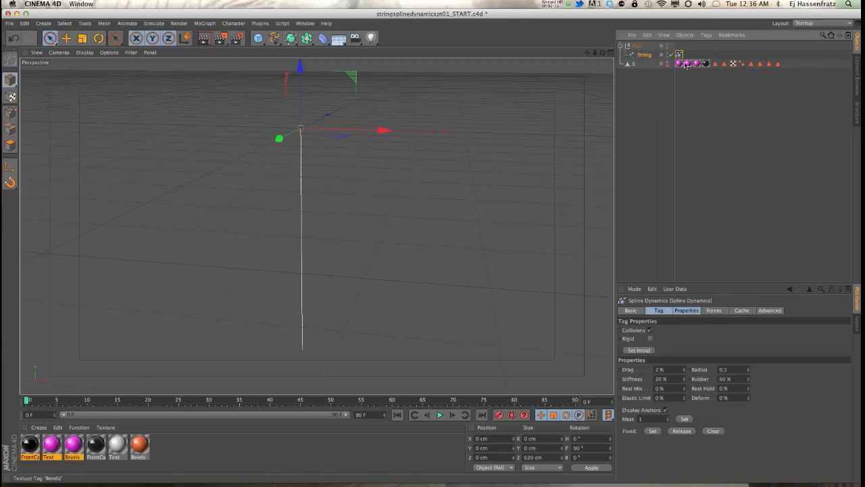
Play the timeline to test the string's dynamics, stop it and return to frame 0
click(439, 415)
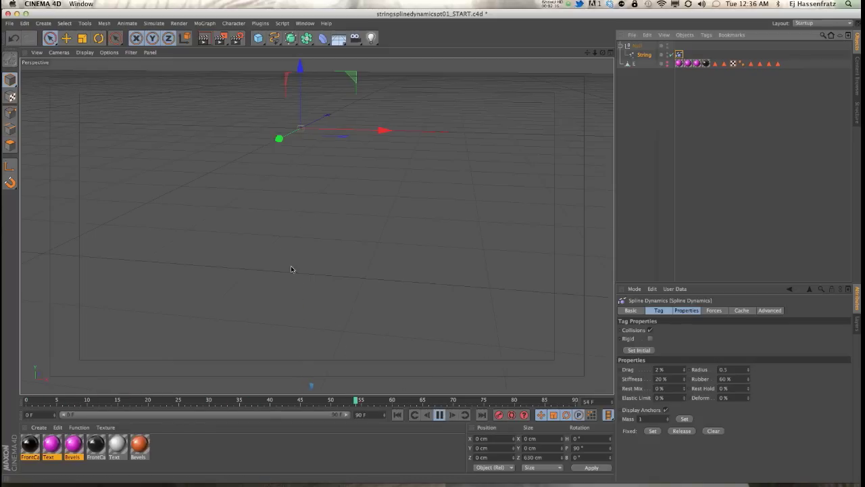
click(439, 415)
click(417, 415)
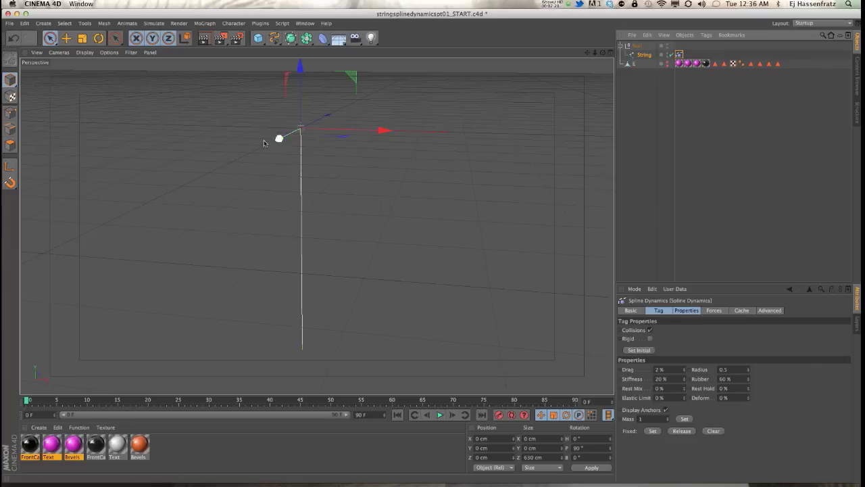
Fix the String spline's topmost point in its Spline Dynamics tag and start playback
click(10, 113)
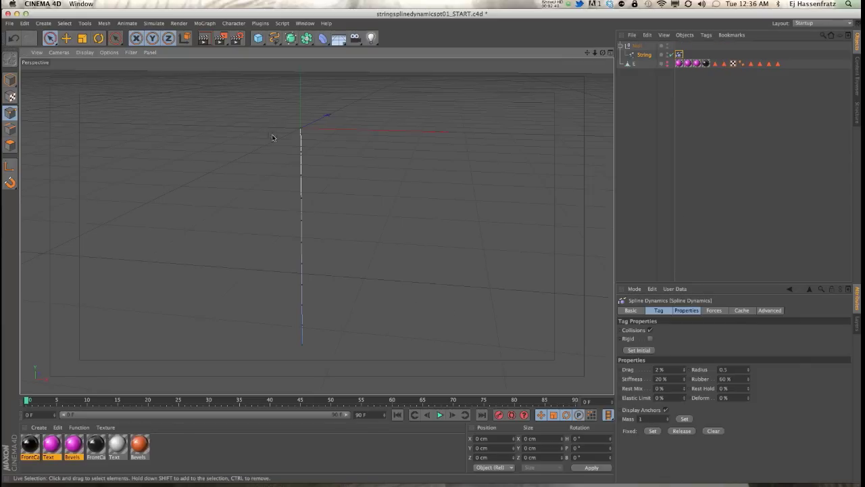
click(304, 128)
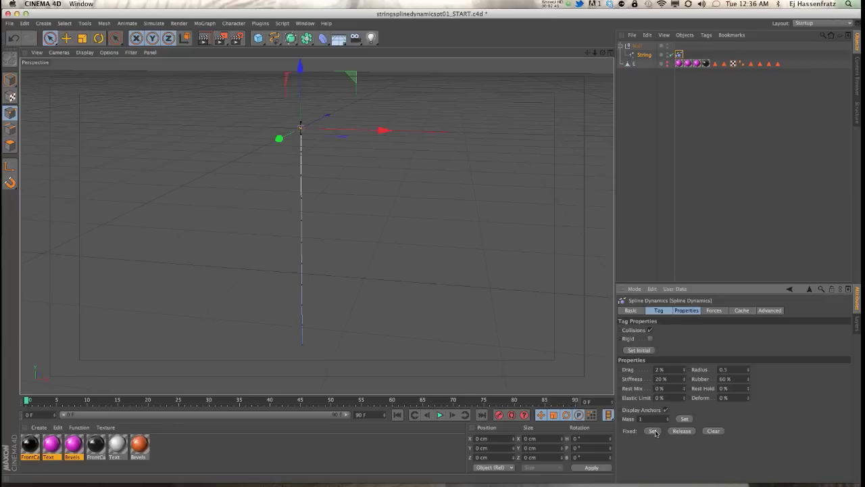
click(440, 415)
Move the Null during playback to test how the string swings from its fixed point, and undo the move
click(626, 46)
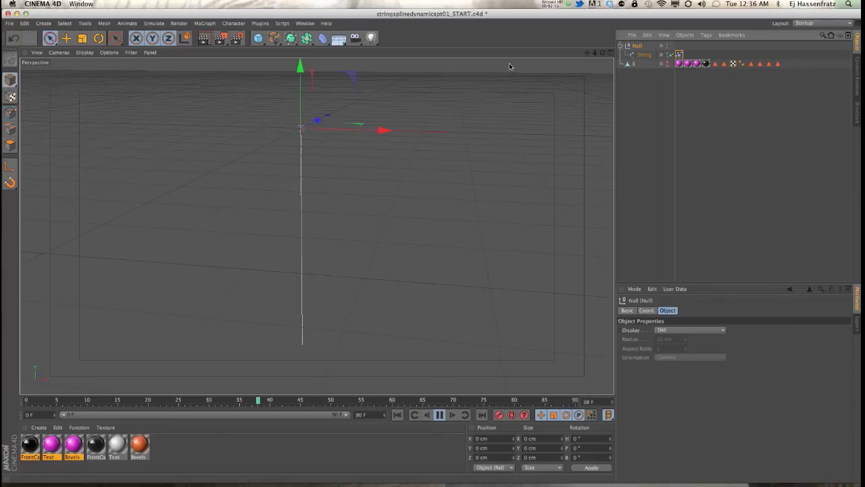
drag(348, 80, 308, 132)
key(super+z)
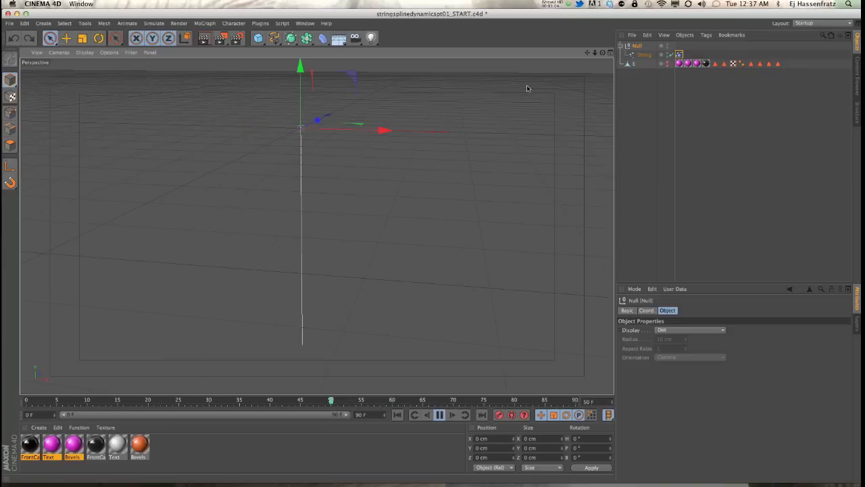
Change the String spline's type to B-Spline
click(644, 54)
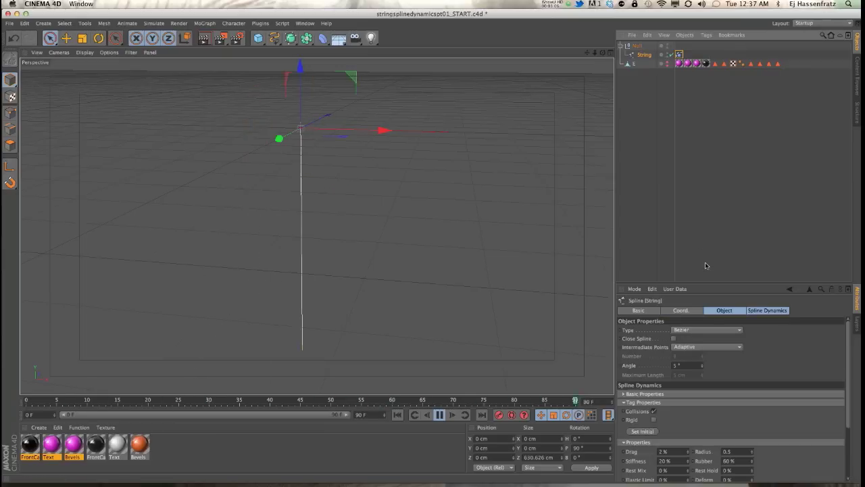
click(717, 329)
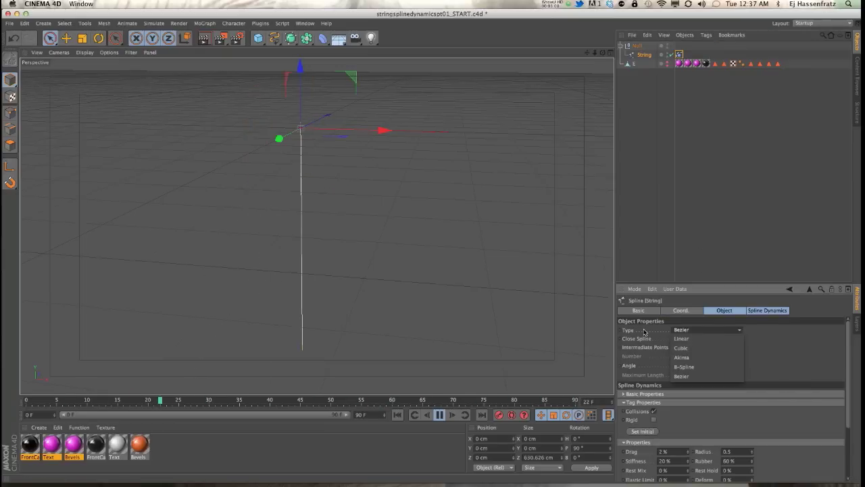
click(723, 366)
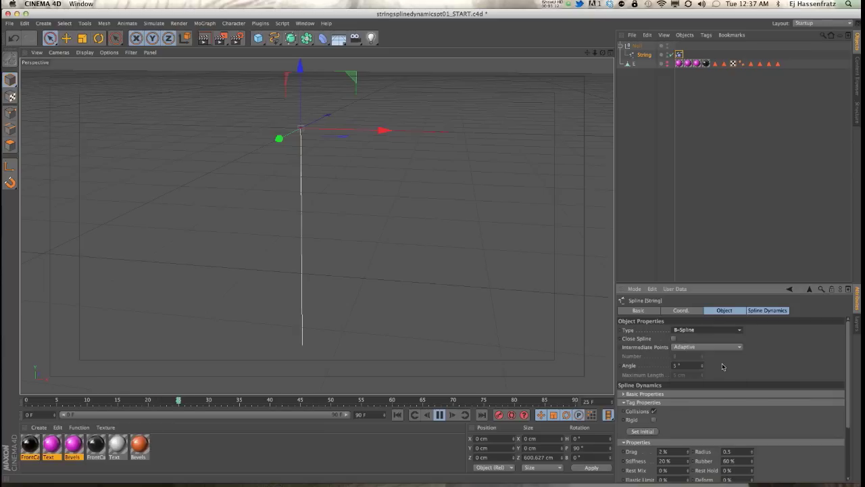
Move the Null around during playback to test the B-Spline string, then stop and return to frame 0
click(637, 45)
drag(353, 77, 405, 92)
drag(380, 91, 350, 168)
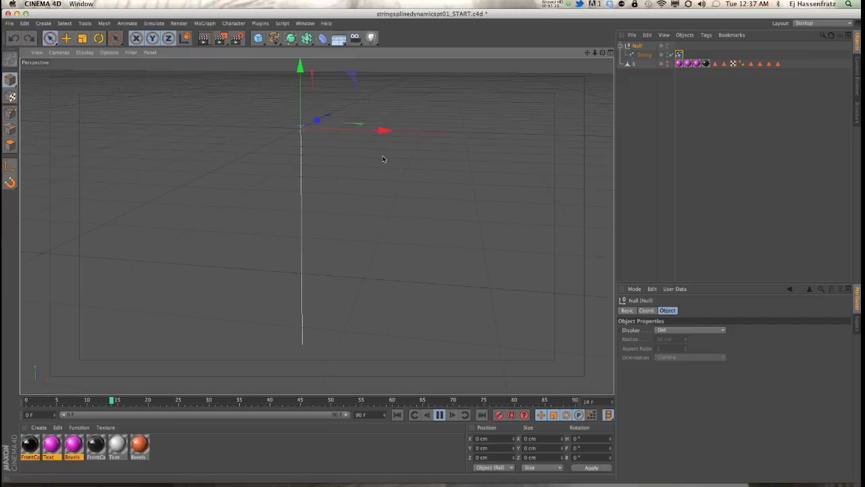
click(624, 158)
click(442, 416)
drag(490, 403, 135, 371)
key(shift+f)
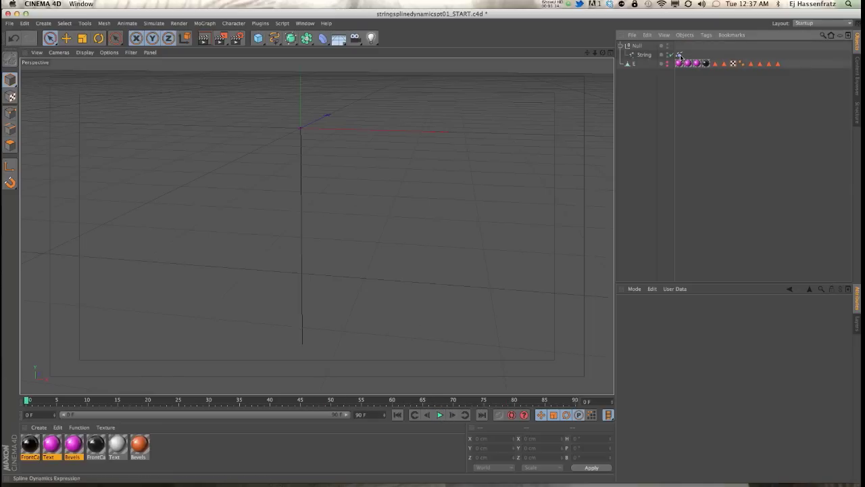
Add a Sweep NURBS object and a Circle spline to the scene
click(658, 55)
click(291, 38)
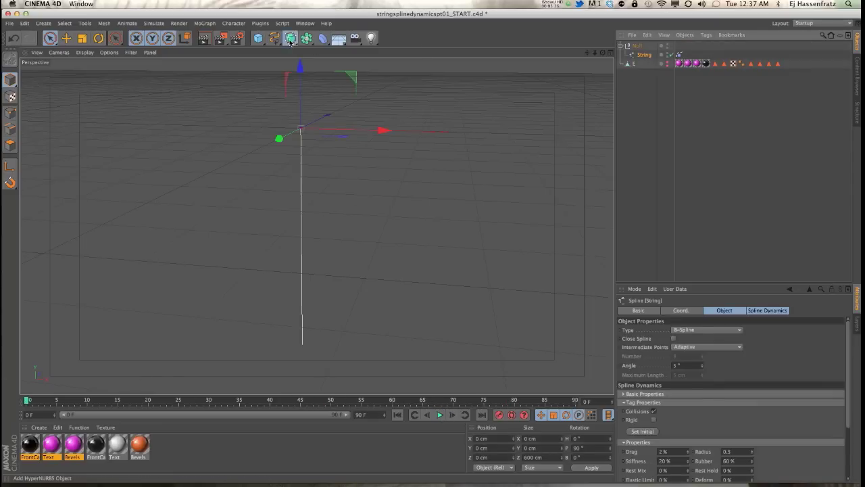
click(331, 82)
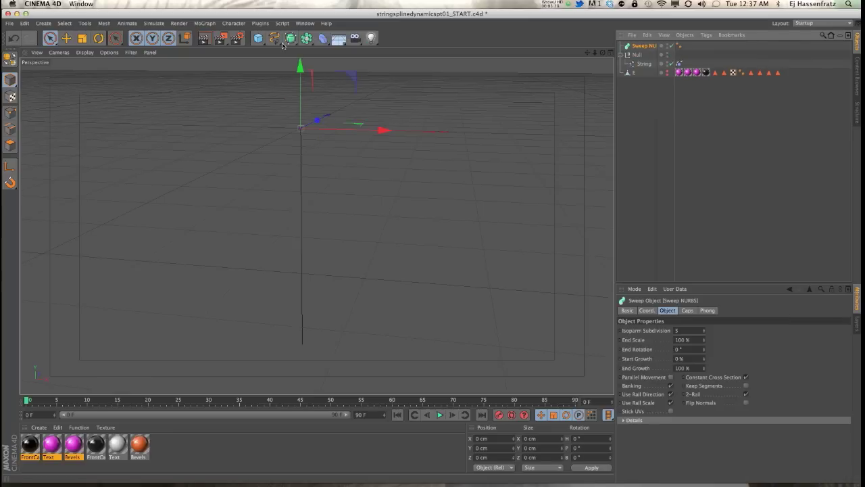
click(290, 40)
drag(259, 42, 363, 82)
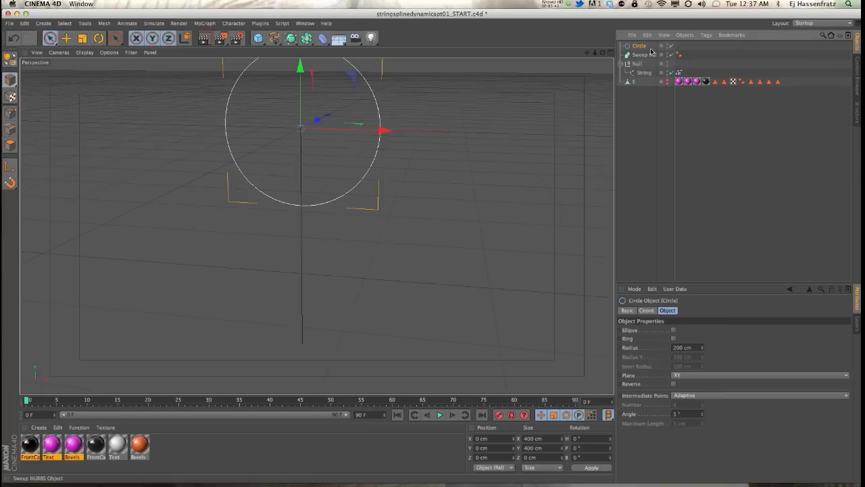
Nest the Circle and the String under the Sweep NURBS, with the sweep as a child of the Null
mouse_move(640, 48)
mouse_down()
mouse_move(643, 72)
mouse_move(637, 55)
mouse_move(645, 56)
mouse_up()
click(643, 64)
shift+click(643, 72)
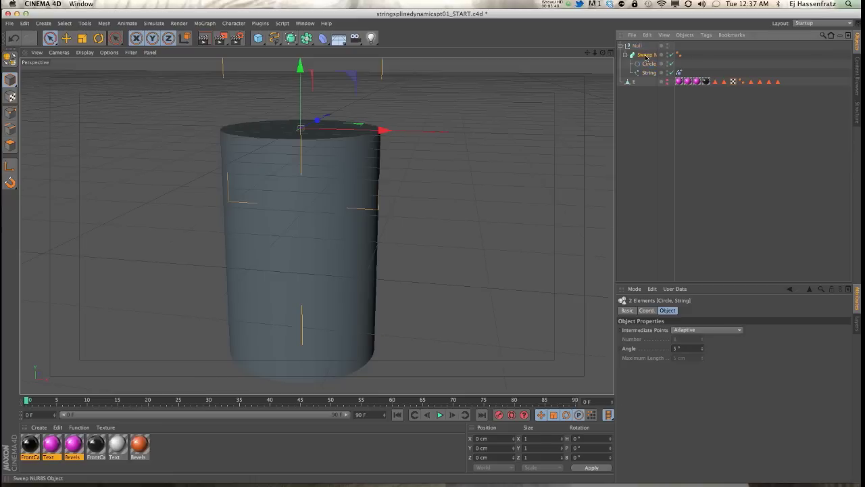
click(645, 55)
Set the Circle's radius to 5 cm and apply the black front-cap and magenta Text and Bevels materials to the Sweep NURBS
click(644, 63)
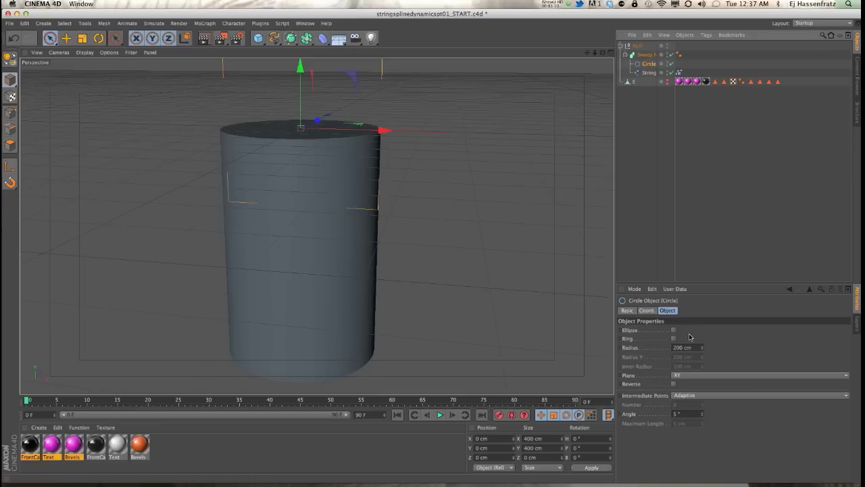
double_click(683, 347)
text(5)
key(Return)
click(702, 279)
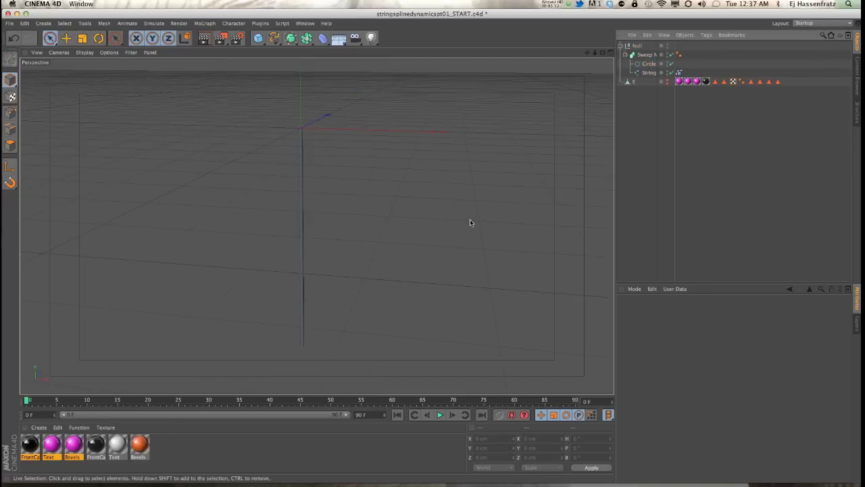
drag(75, 446, 647, 55)
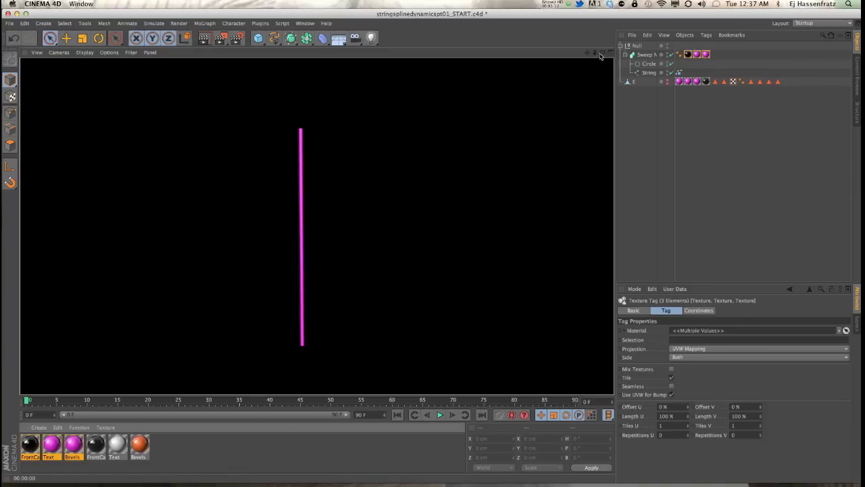
Play the timeline, move the Null to test how the swept string bends, and stop playback
click(635, 55)
key(F8)
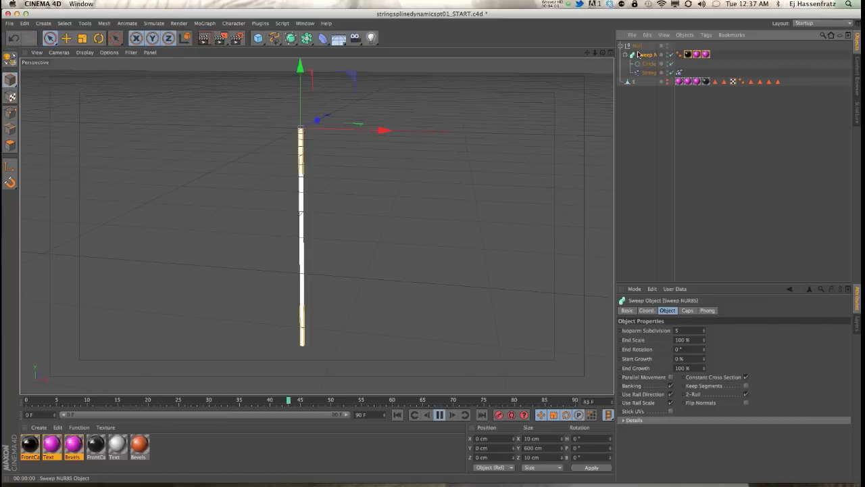
click(637, 45)
drag(357, 76, 345, 140)
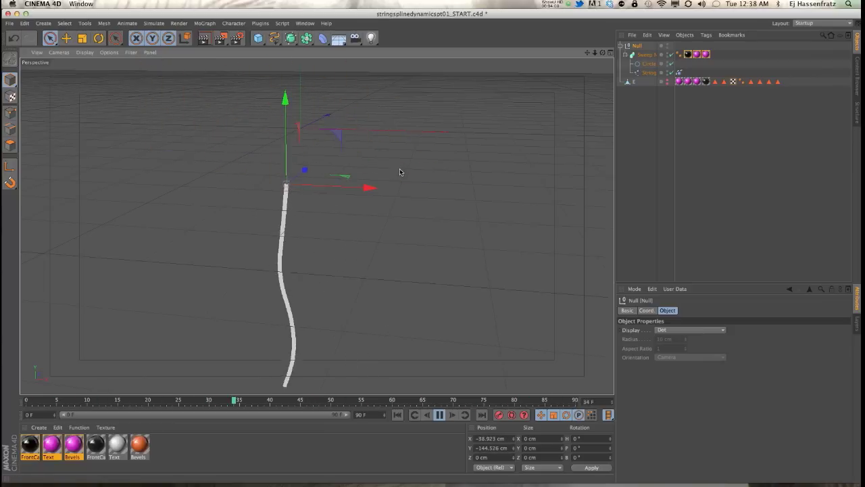
click(649, 163)
click(440, 414)
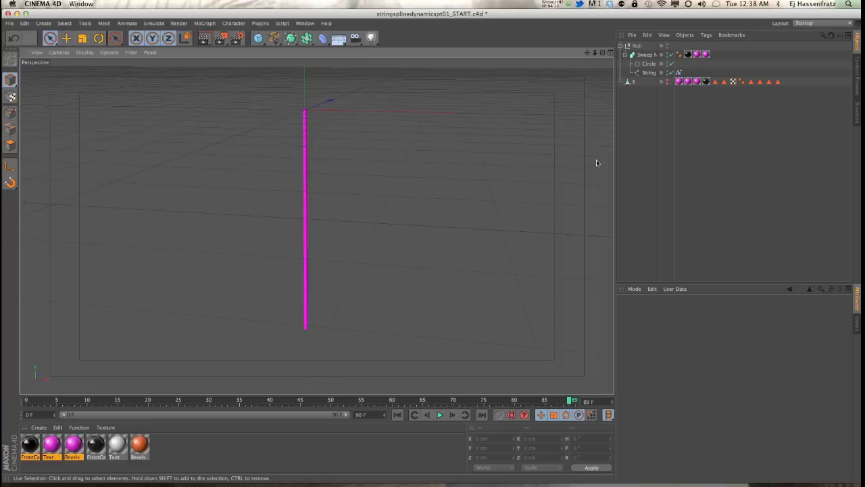
Unhide the letter E object and move it down to the string's lower end, at about Y -766 cm and Z -37 cm
click(666, 83)
click(313, 100)
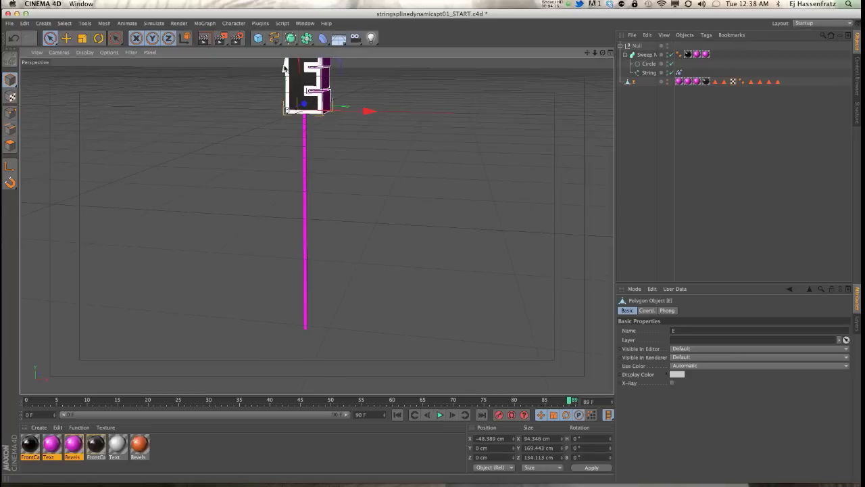
drag(290, 70, 274, 346)
alt+drag(319, 325, 251, 293)
drag(342, 370, 325, 363)
alt+right_drag(259, 328, 394, 322)
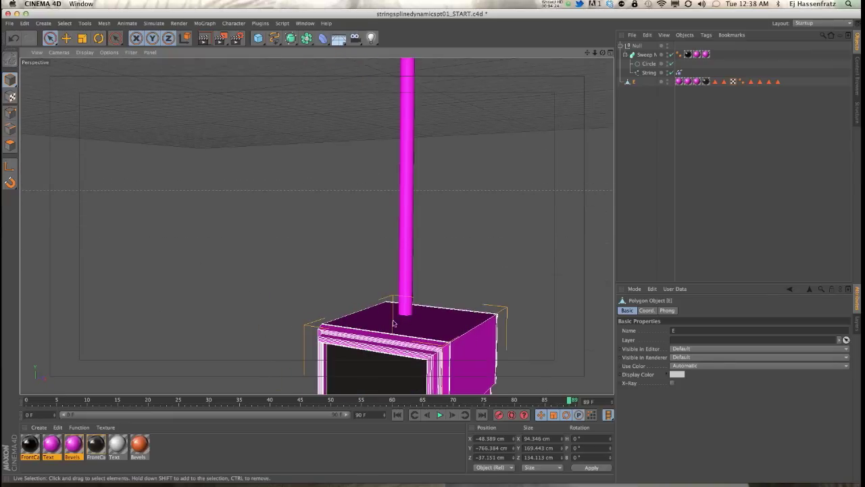
Fine-tune the letter E's height so its top face meets the string's end, at about Y -760 cm
alt+middle_drag(394, 323, 288, 183)
drag(194, 338, 194, 327)
alt+drag(238, 247, 269, 276)
alt+right_drag(337, 205, 248, 232)
alt+middle_drag(247, 231, 193, 269)
alt+drag(193, 268, 311, 269)
alt+right_drag(313, 284, 301, 271)
alt+middle_drag(312, 285, 308, 282)
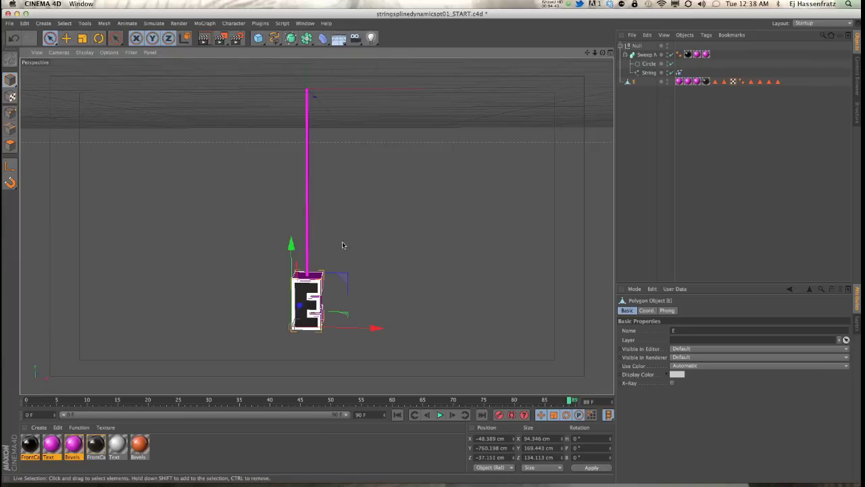
Give the letter E object a Dynamics Body tag from the simulation tags
right_click(630, 82)
mouse_move(728, 94)
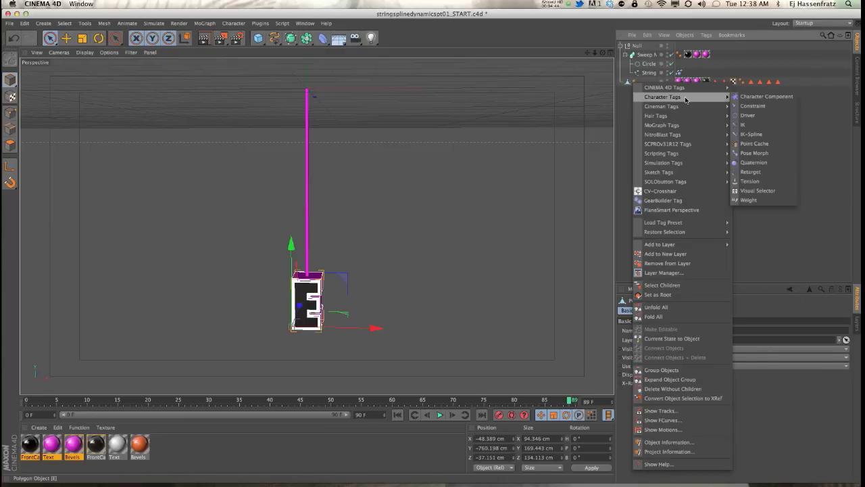
mouse_move(692, 187)
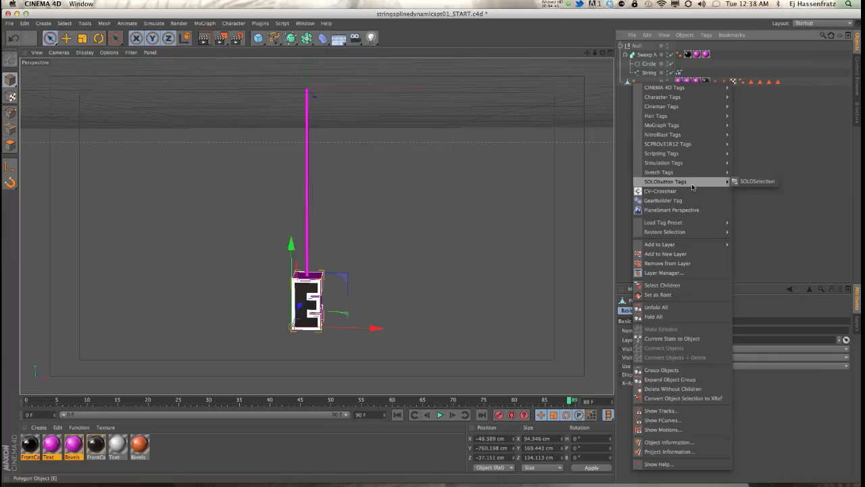
mouse_move(692, 163)
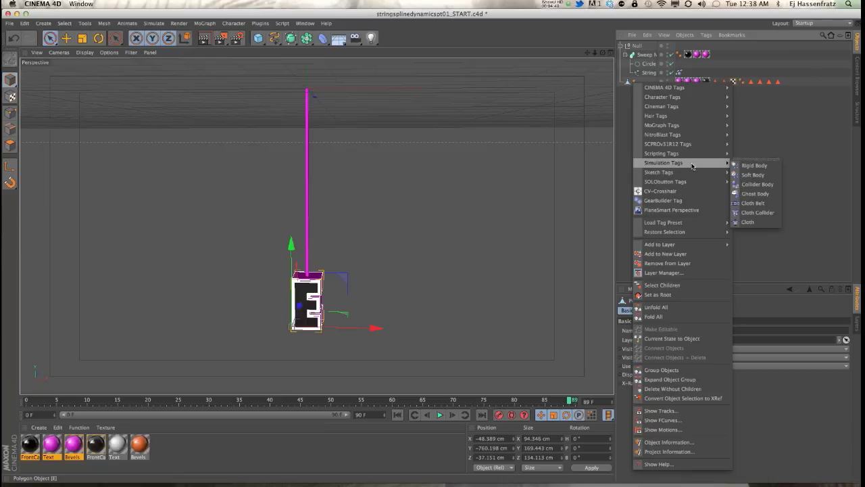
click(755, 174)
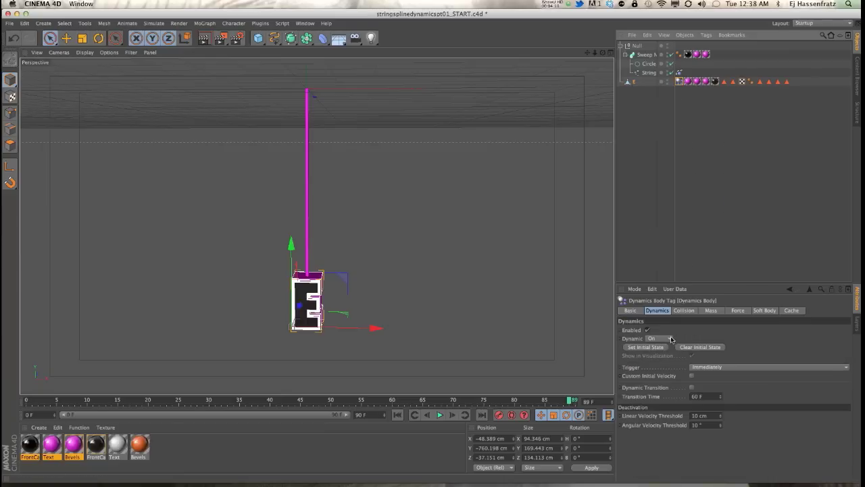
Play the timeline to test the letter E's dynamics, stop it and return to frame 0
click(439, 414)
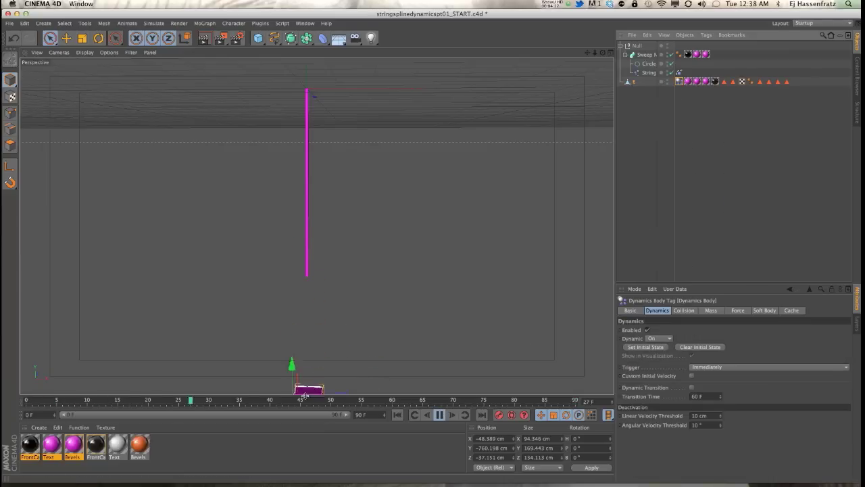
click(439, 415)
click(397, 415)
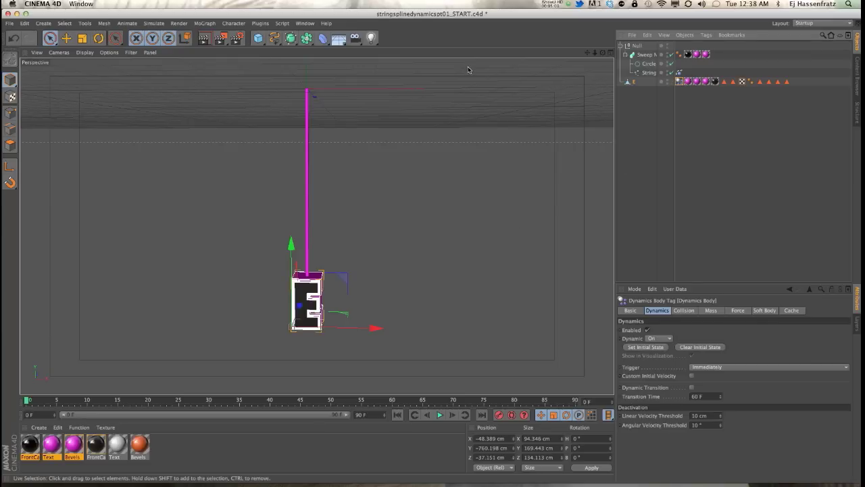
Add a dynamics Spring object to the scene
click(181, 23)
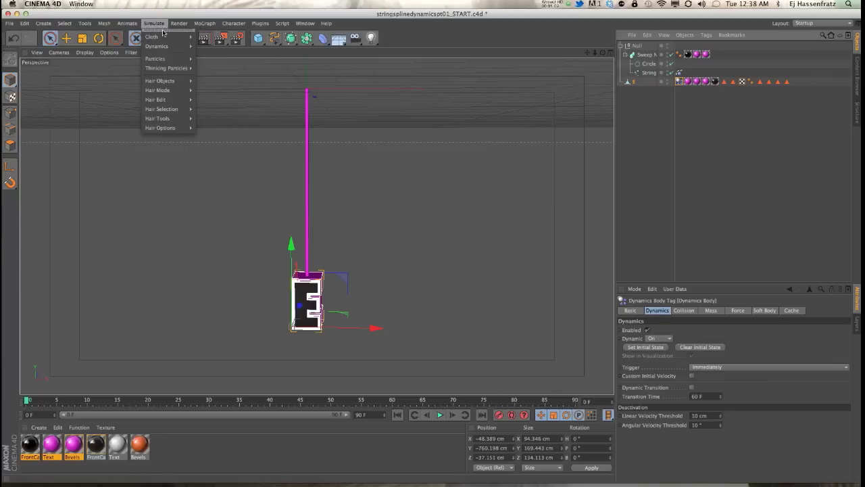
mouse_move(163, 47)
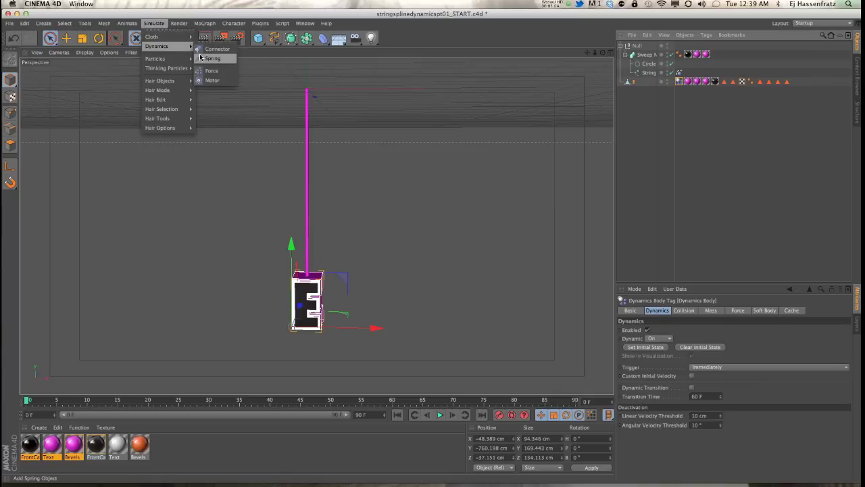
click(203, 59)
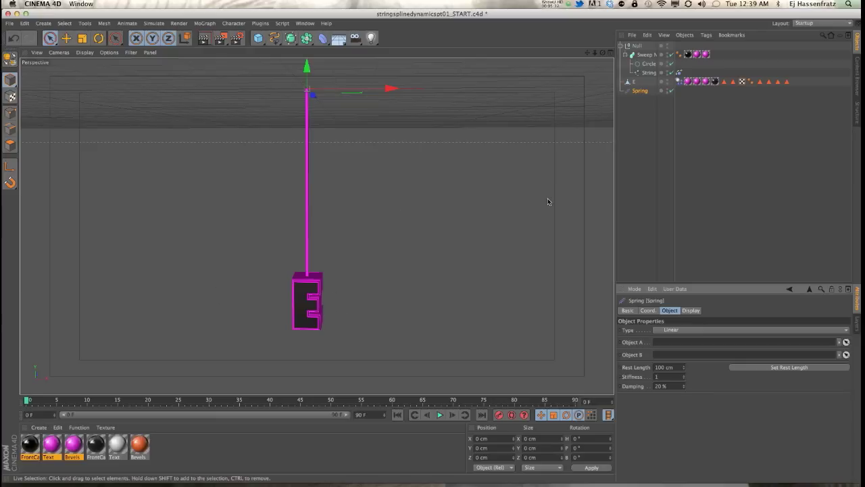
Assign the letter E as the Spring's Object B and set Attachment B to Offset
drag(633, 81, 679, 350)
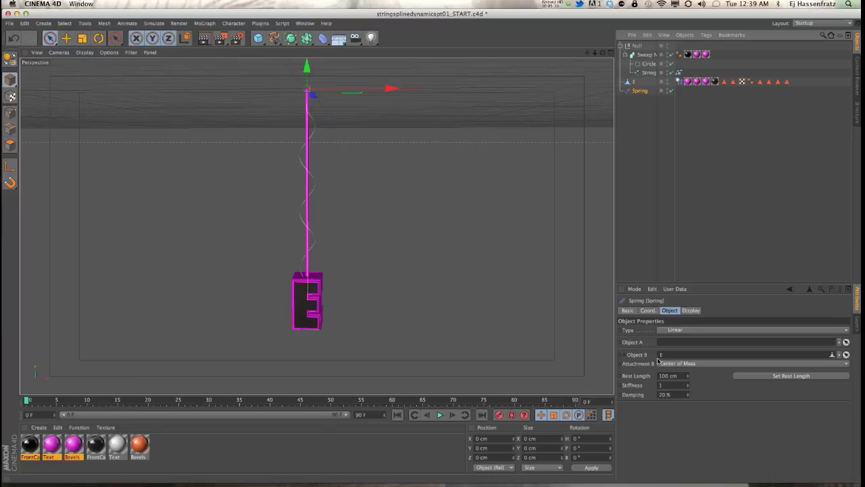
click(663, 365)
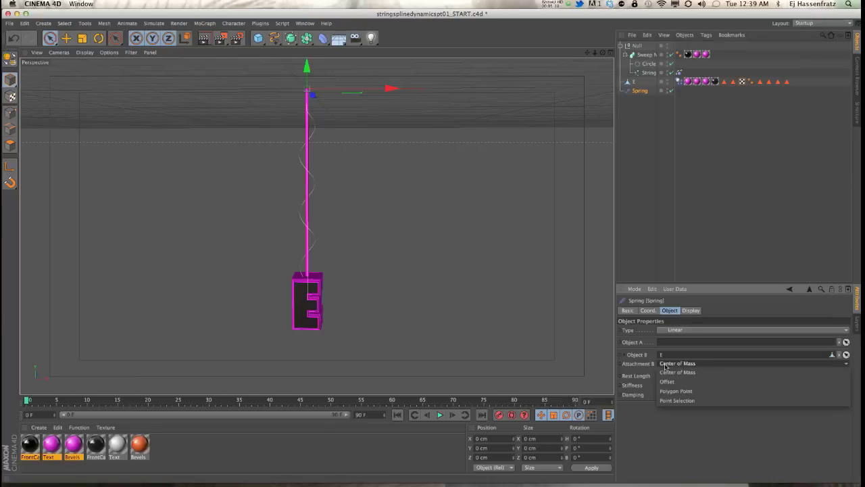
click(679, 382)
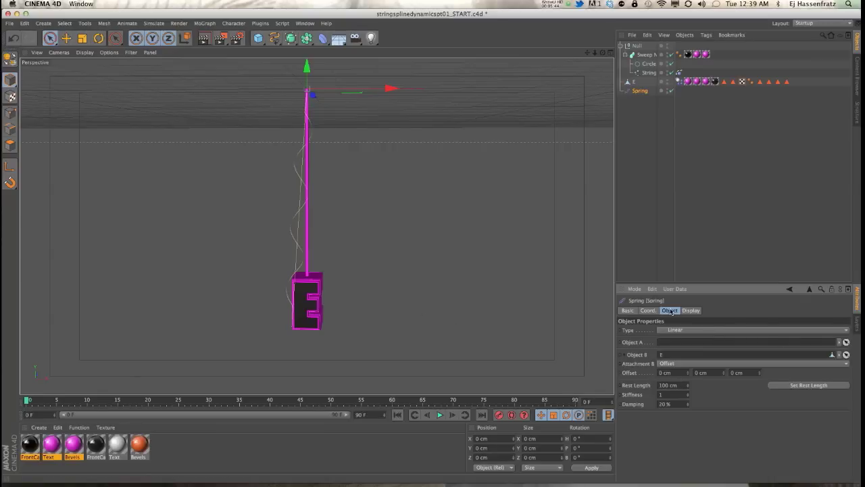
Enlarge the Spring's display draw size to 242 cm
click(689, 310)
drag(689, 338, 440, 201)
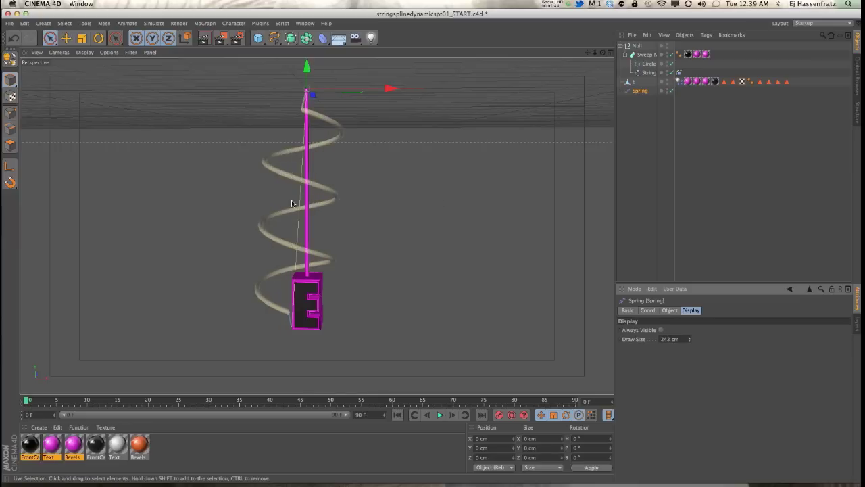
Render a preview of the viewport and set the Spring's Attachment B Y offset to 131 cm
click(204, 38)
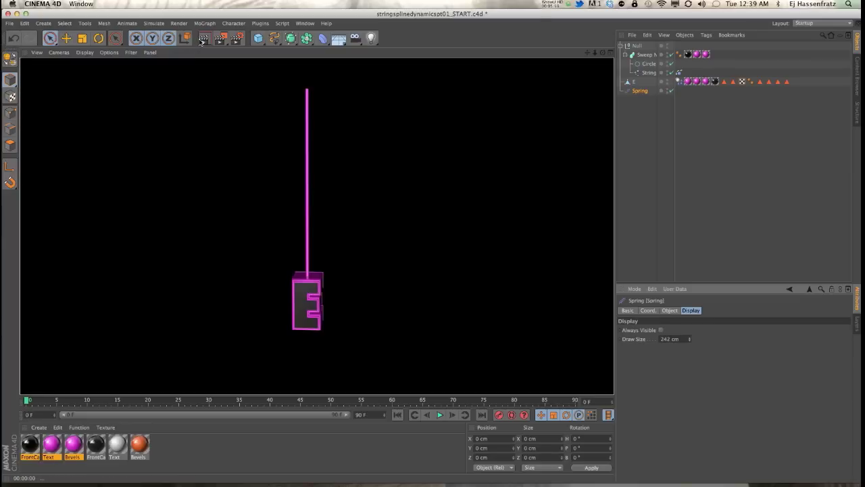
click(666, 151)
click(636, 90)
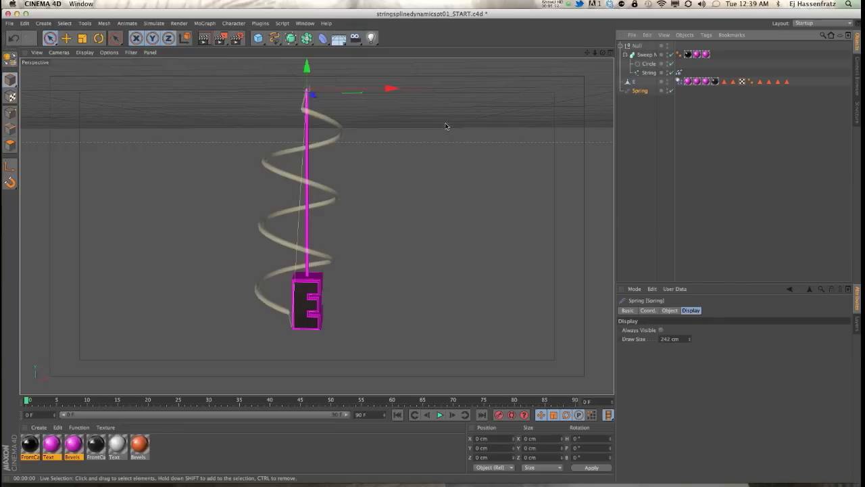
click(669, 310)
drag(724, 375, 723, 376)
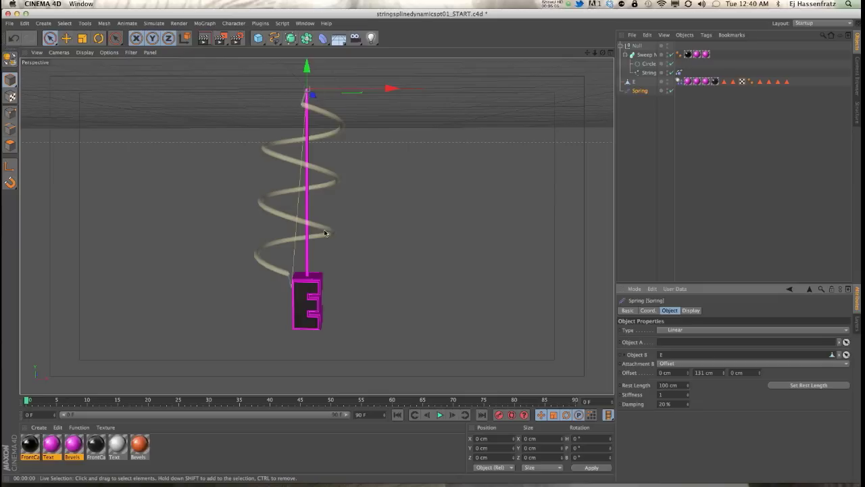
Disable the Sweep generator and add a Hair Constraint tag to the String spline
click(647, 73)
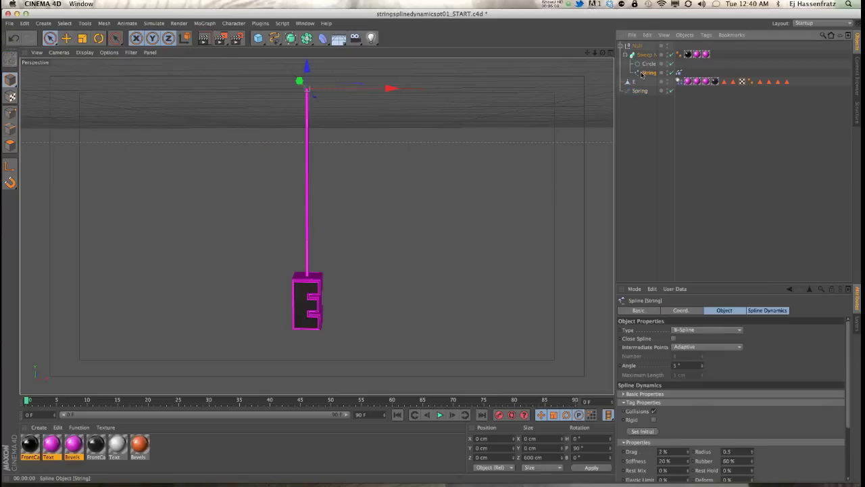
click(671, 54)
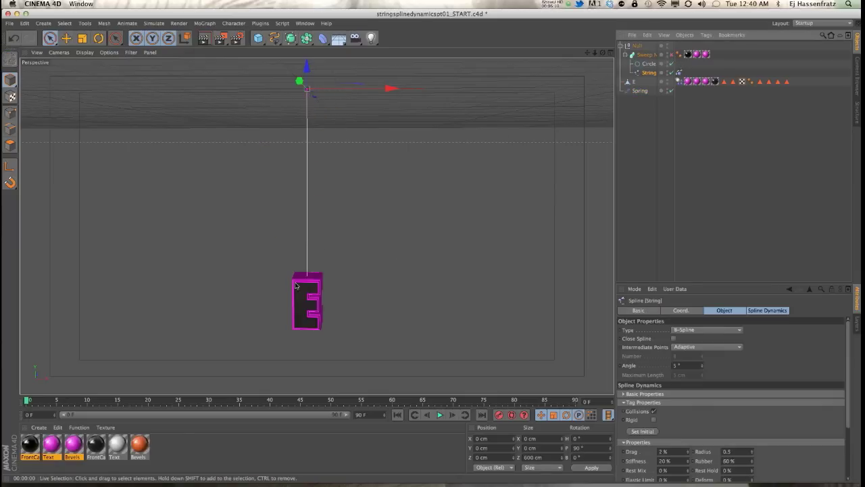
right_click(647, 76)
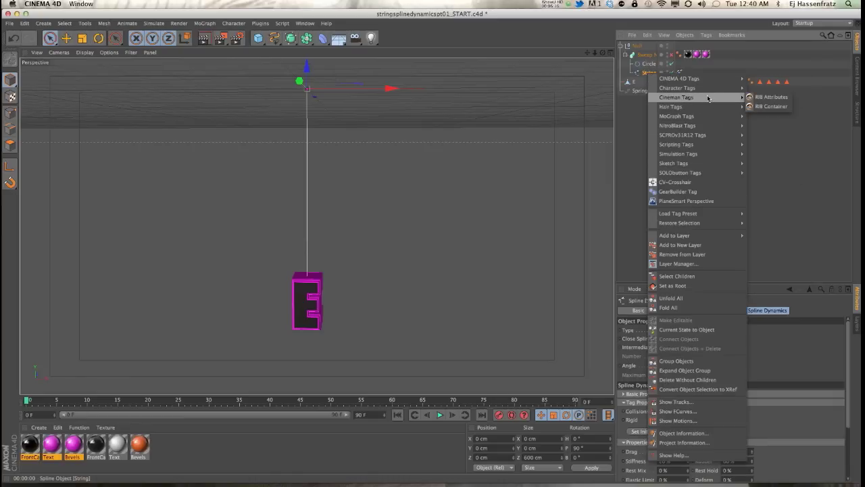
mouse_move(709, 89)
mouse_move(716, 106)
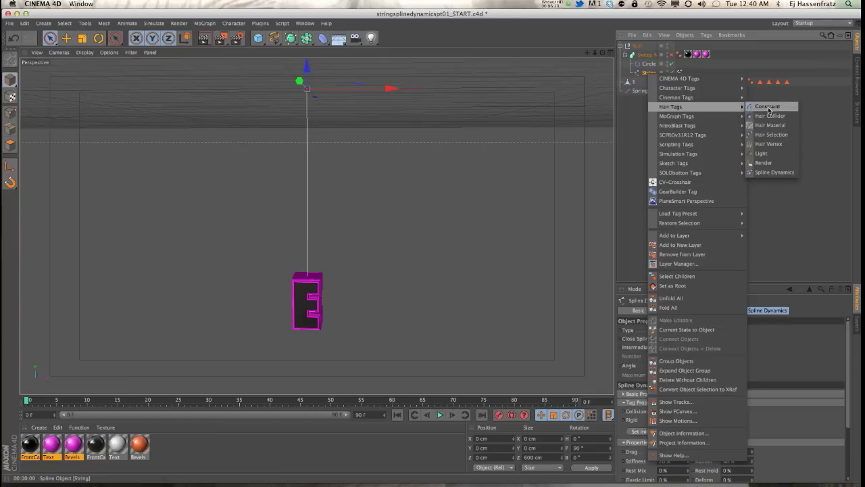
click(767, 107)
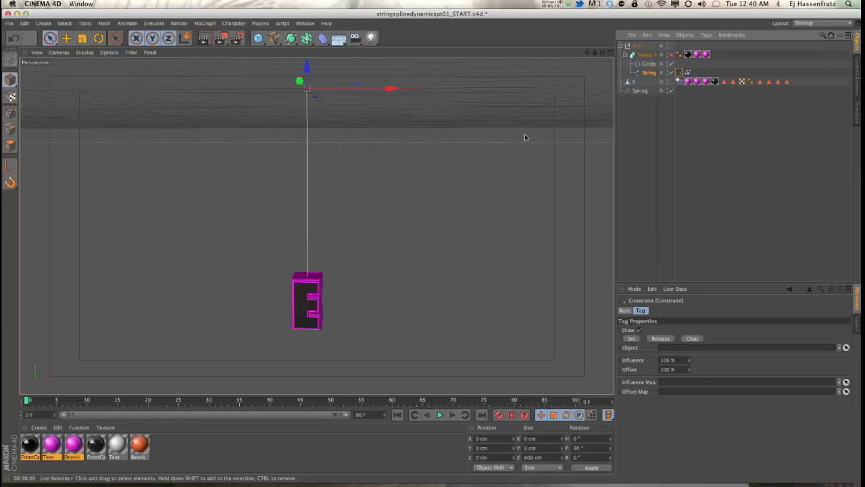
Select the String spline's lowest point and constrain it to the letter E with the Constraint tag
click(647, 72)
click(10, 113)
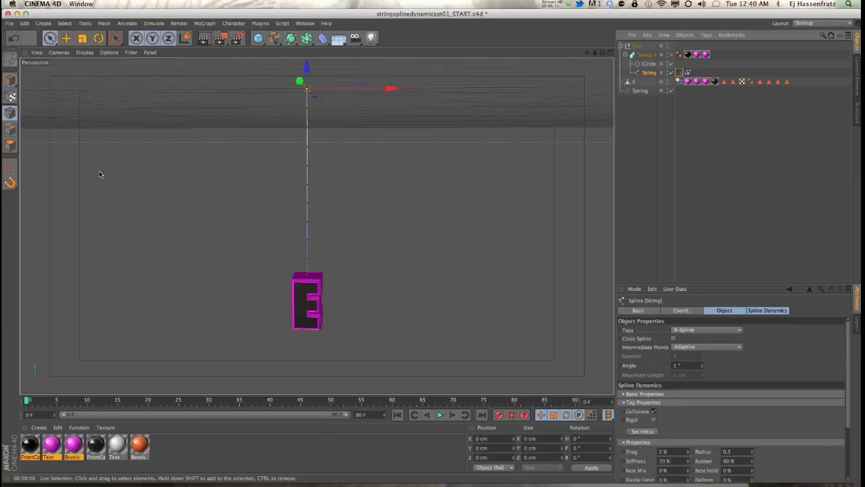
click(310, 283)
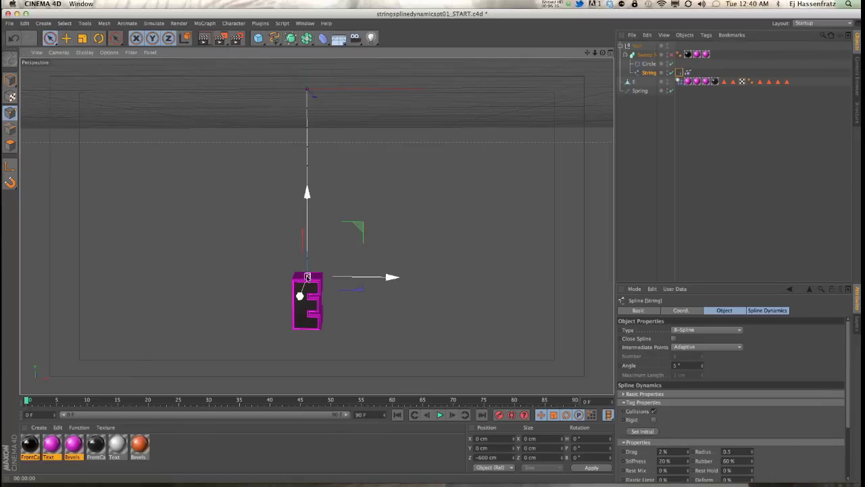
click(679, 73)
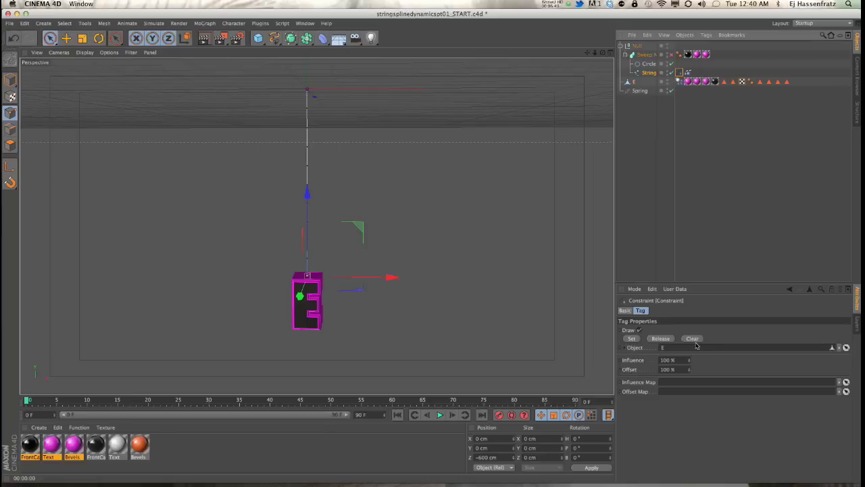
click(634, 339)
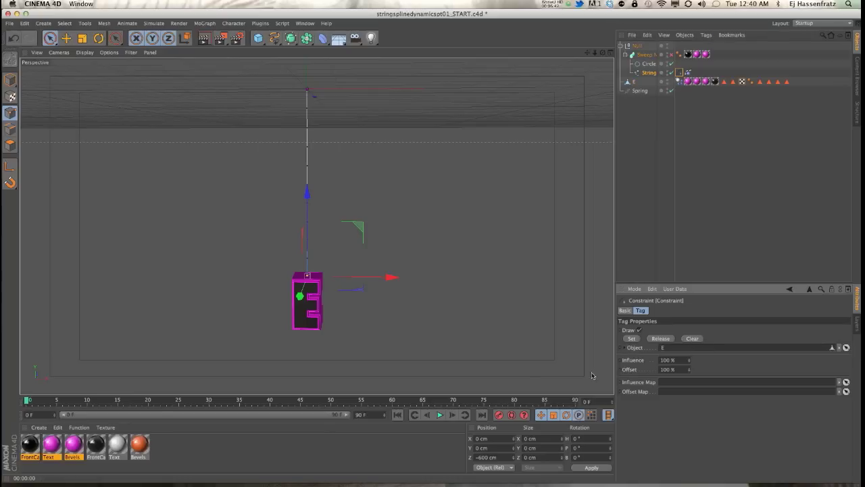
Select the Spring and play the timeline to test the constrained string, stopping and returning to frame 0
click(636, 90)
click(439, 415)
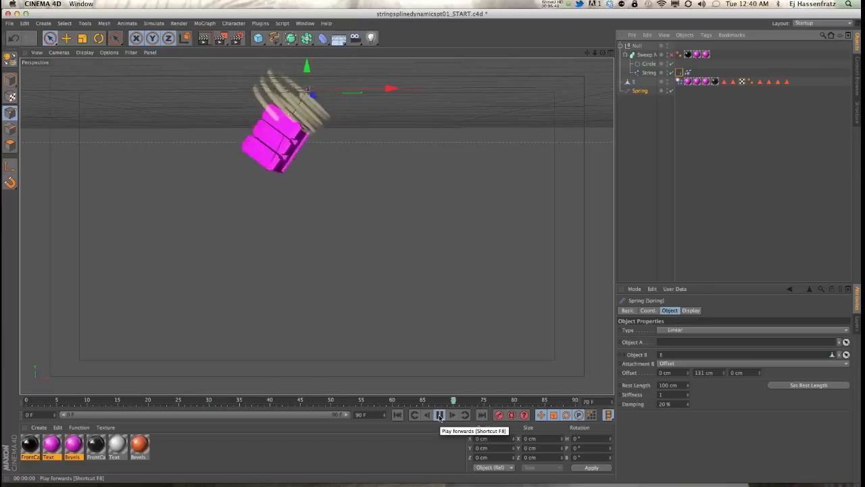
click(437, 417)
click(398, 415)
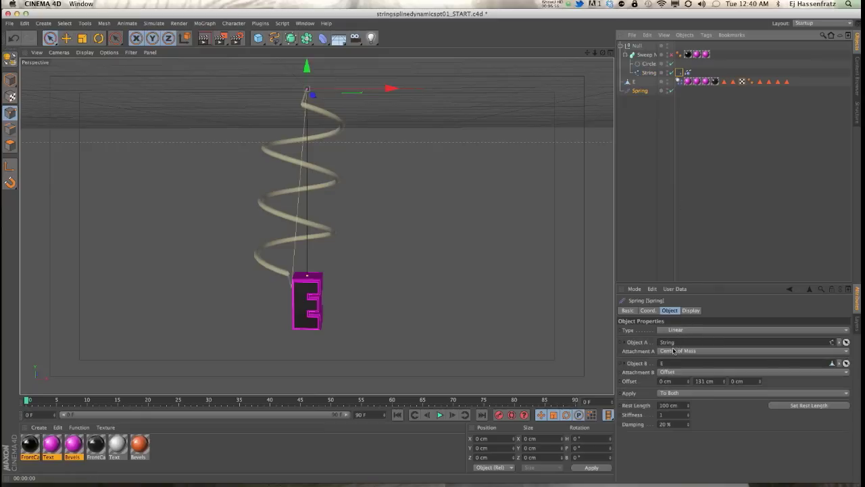
Assign String as the Spring's Object A and set Attachment A to Point Selection
click(662, 351)
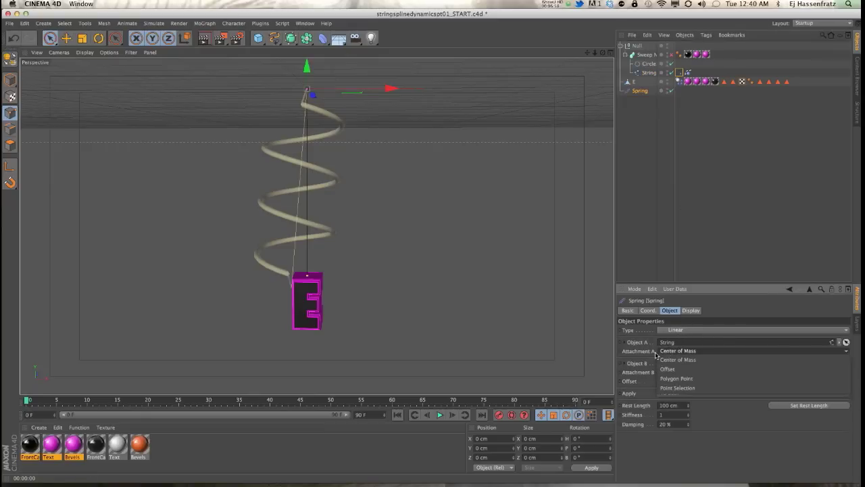
click(681, 371)
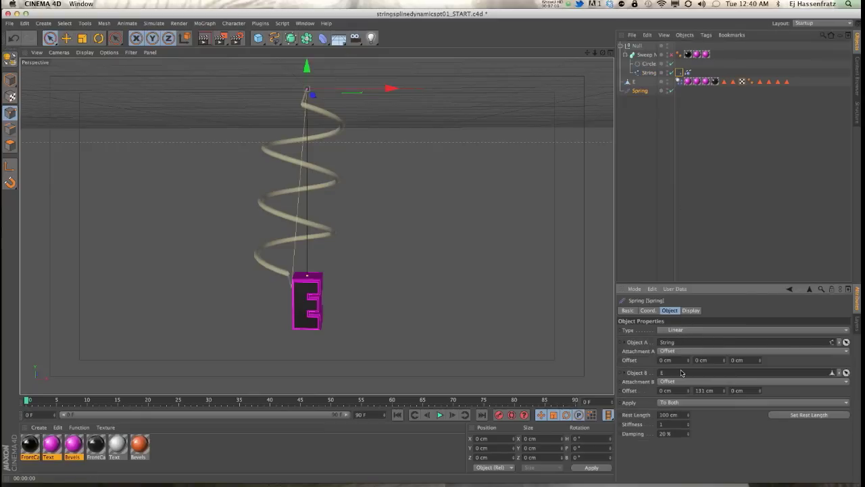
drag(725, 362, 724, 362)
key(super+z)
click(681, 352)
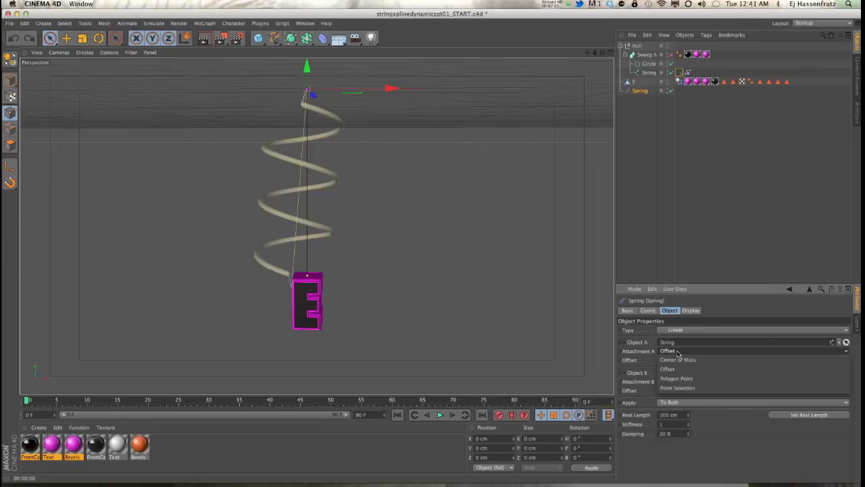
click(690, 388)
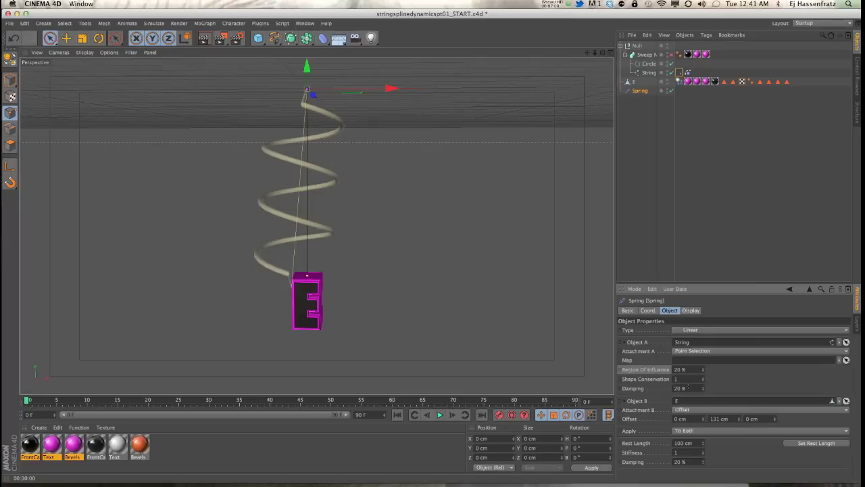
Store the String spline's top point as a point selection and assign it as the Spring's Attachment A map
click(642, 72)
click(319, 89)
click(63, 24)
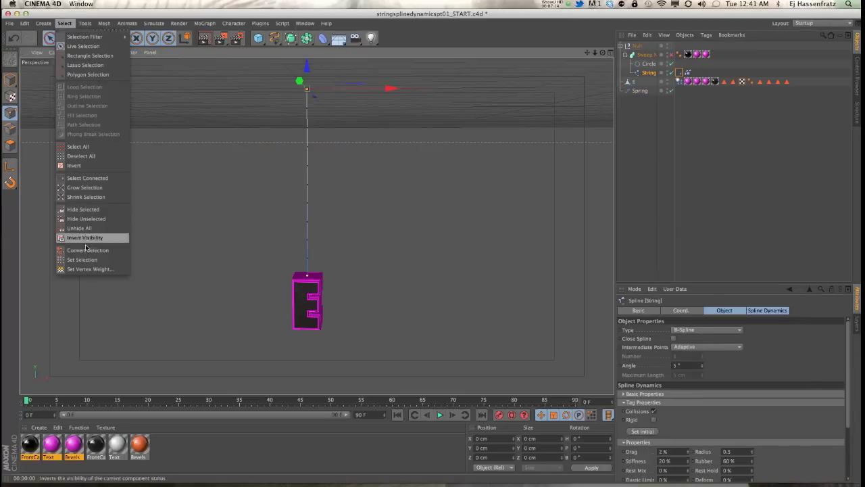
click(85, 259)
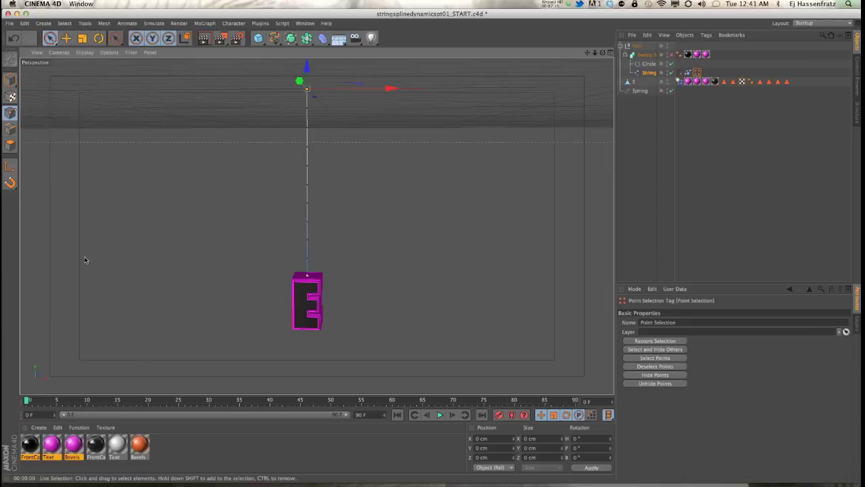
click(645, 90)
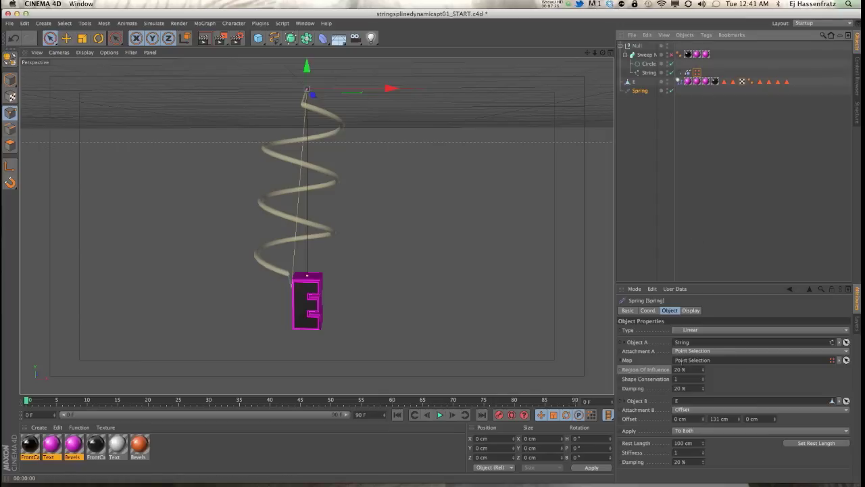
Play the timeline to test the point-selection attachment, stop it and return to frame 0
click(443, 414)
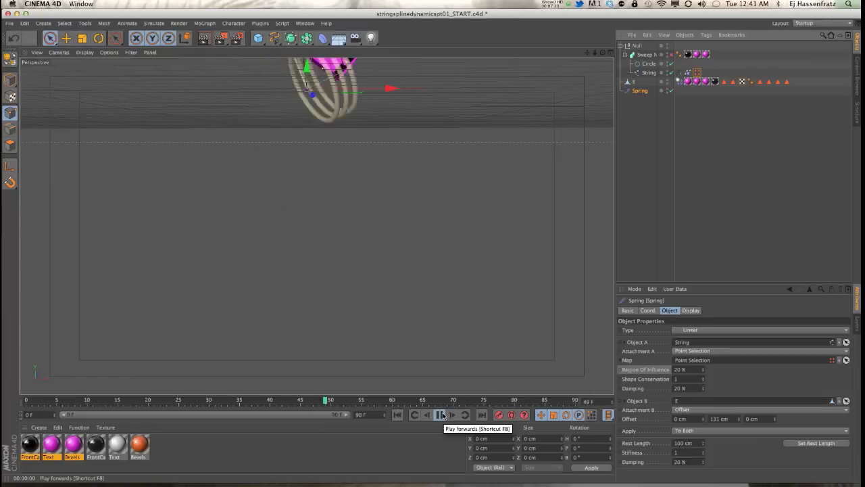
click(443, 414)
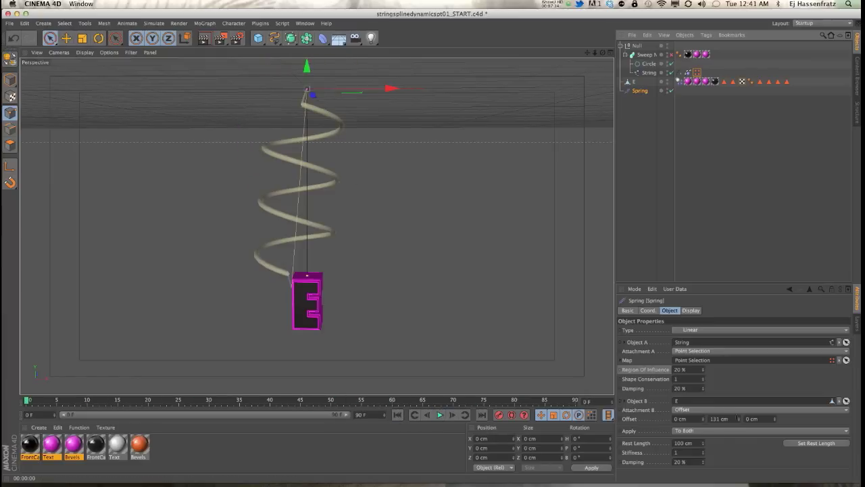
Set the Spring's Object B Y offset to 100 cm and raise the Rest Length to 690 cm during playback
text(0)
key(Return)
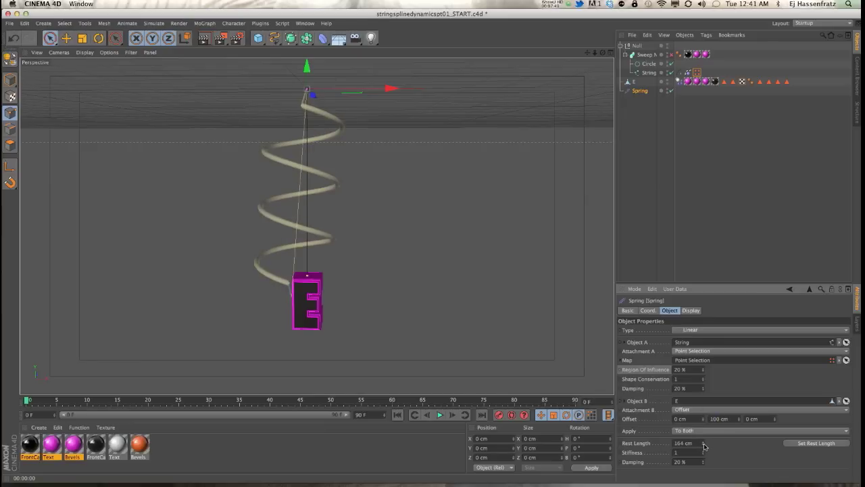
click(439, 414)
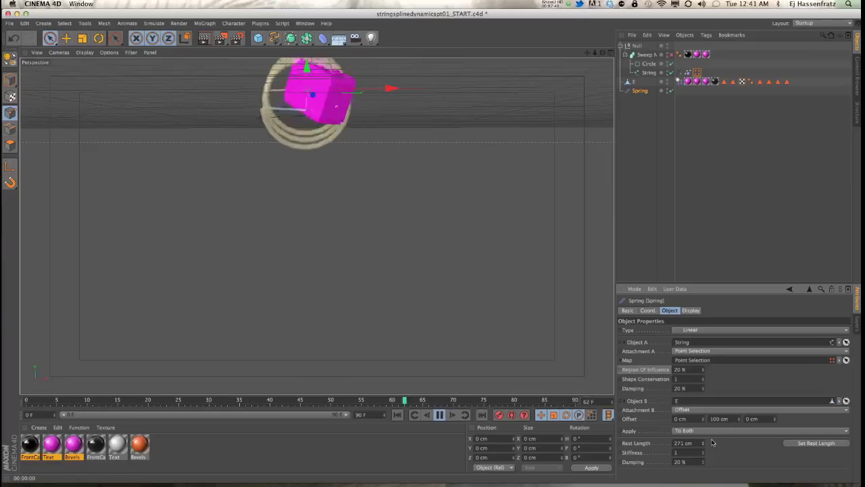
drag(703, 443, 703, 406)
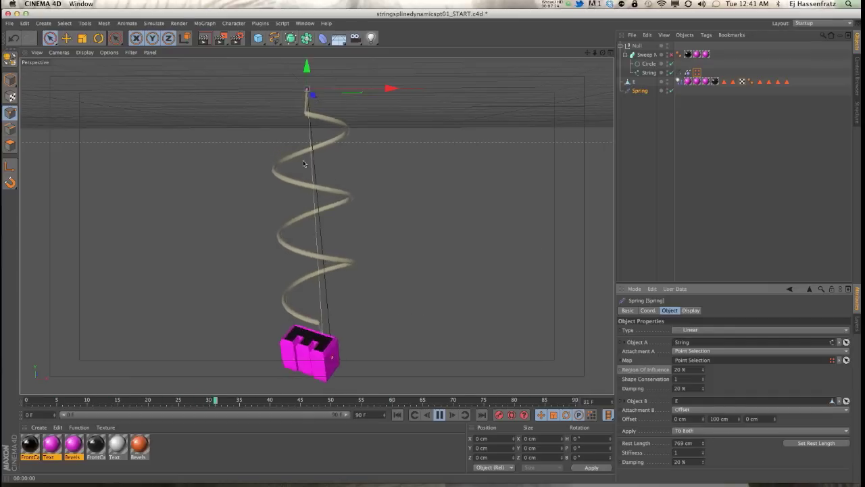
drag(703, 444, 703, 461)
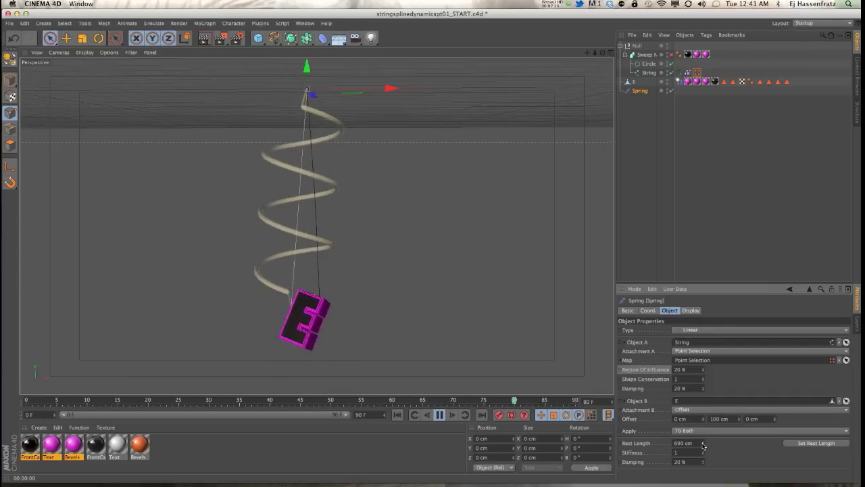
Set the Spring's Object B Y offset to 0 cm and its X offset to 60 cm while the simulation plays
drag(740, 418, 647, 407)
text(0)
key(Return)
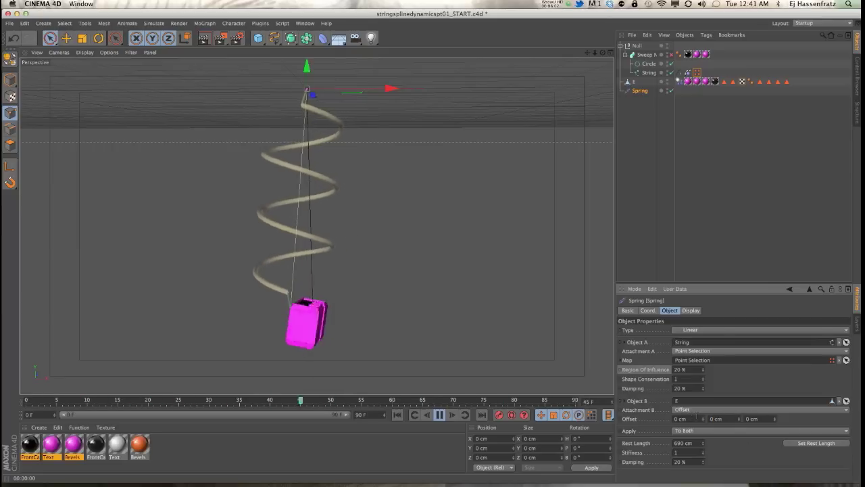
drag(703, 420, 703, 420)
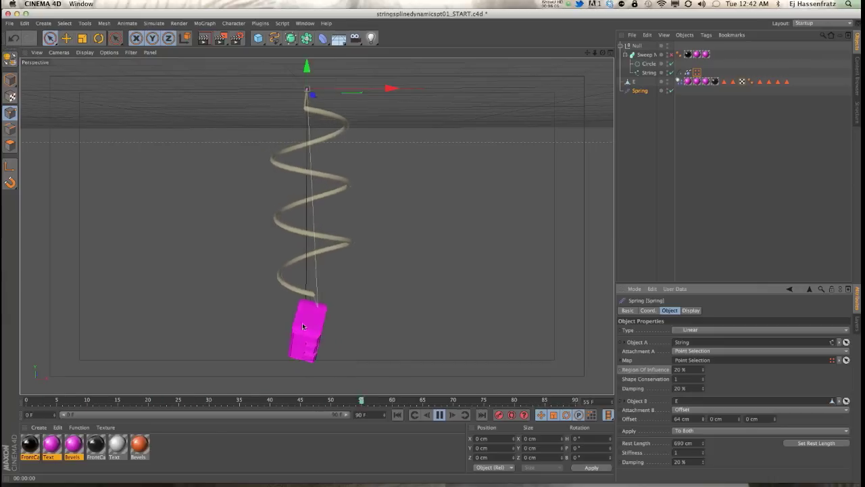
drag(703, 420, 703, 418)
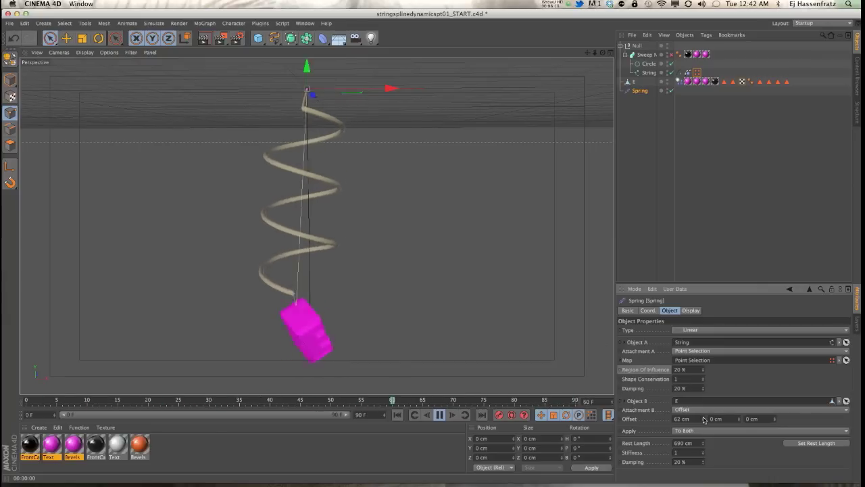
Stop playback, set the Spring's Object B Z offset to 45 cm and inspect its attachment point on the letter E from several angles
drag(775, 419, 775, 421)
click(440, 414)
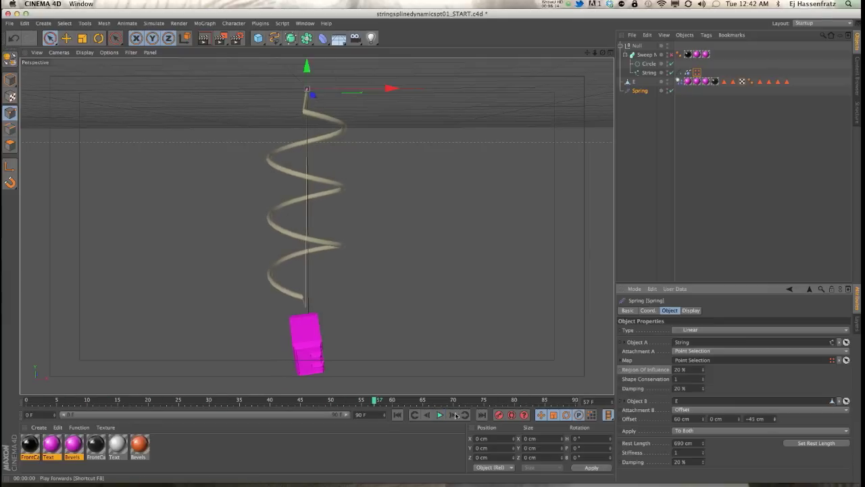
mouse_move(775, 419)
mouse_down()
mouse_move(776, 446)
mouse_move(775, 405)
mouse_up()
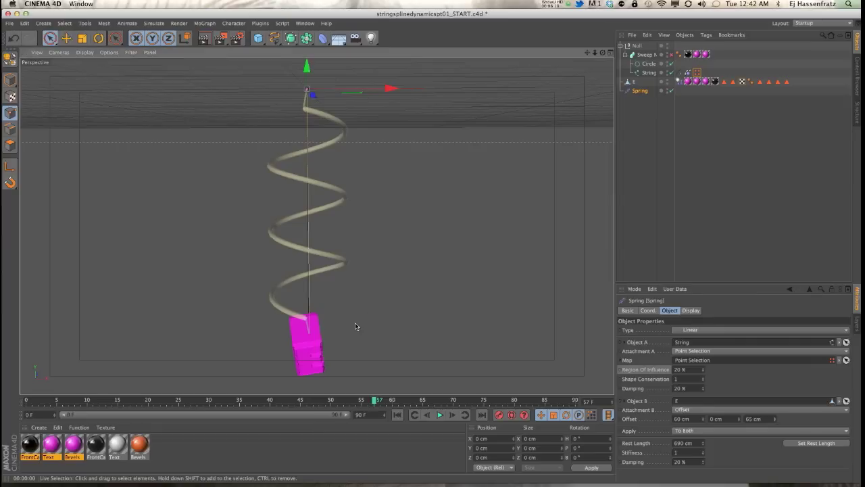
alt+drag(258, 331, 292, 369)
mouse_move(775, 419)
mouse_down()
mouse_move(775, 408)
mouse_move(775, 422)
mouse_up()
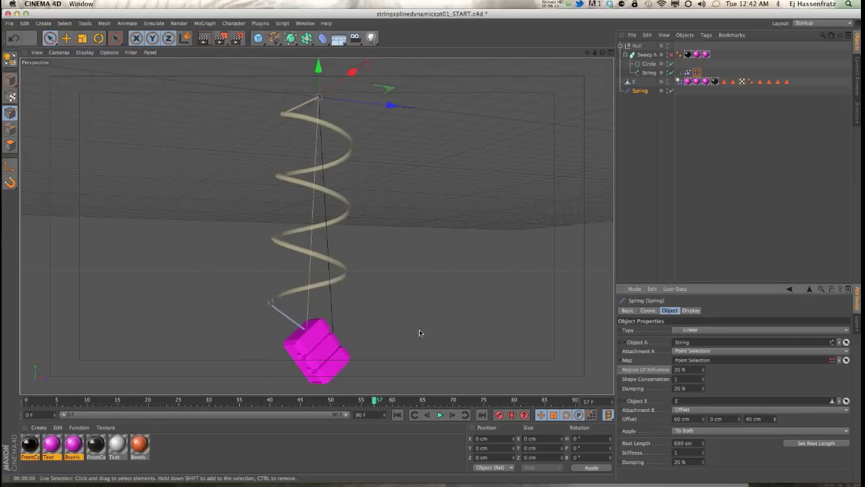
alt+drag(419, 329, 335, 367)
scroll(308, 331, up, 3)
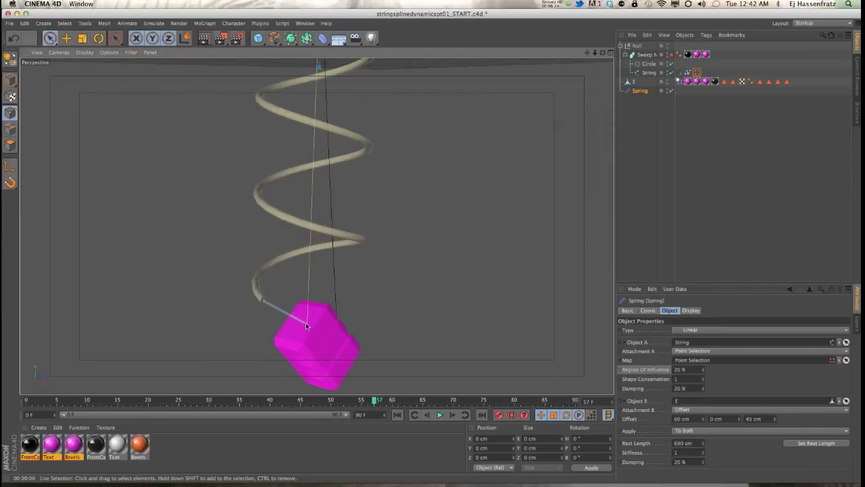
alt+drag(308, 327, 352, 325)
alt+drag(294, 325, 328, 329)
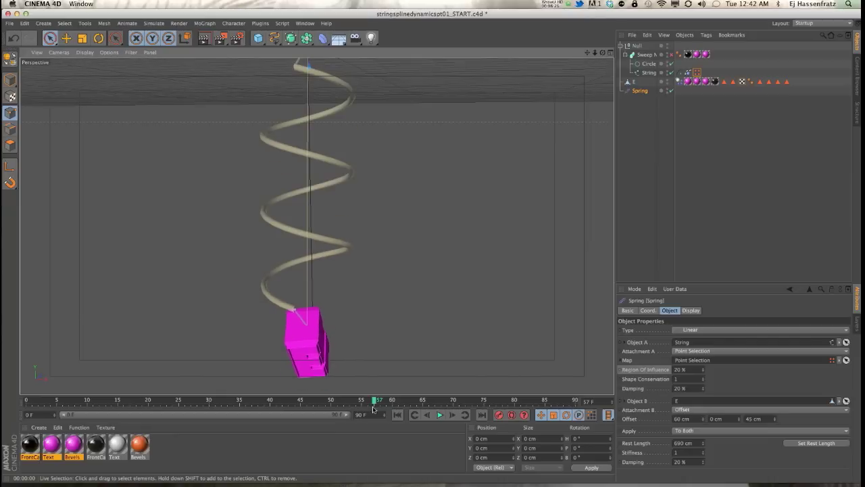
Replay from the first frame and raise the Angular Damping of the letter E's Dynamics Body tag to 73% while it plays
click(398, 414)
click(439, 415)
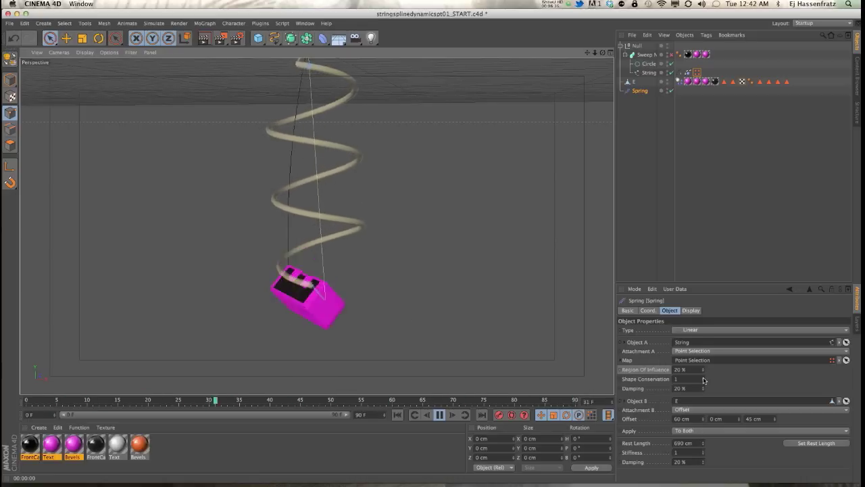
click(678, 81)
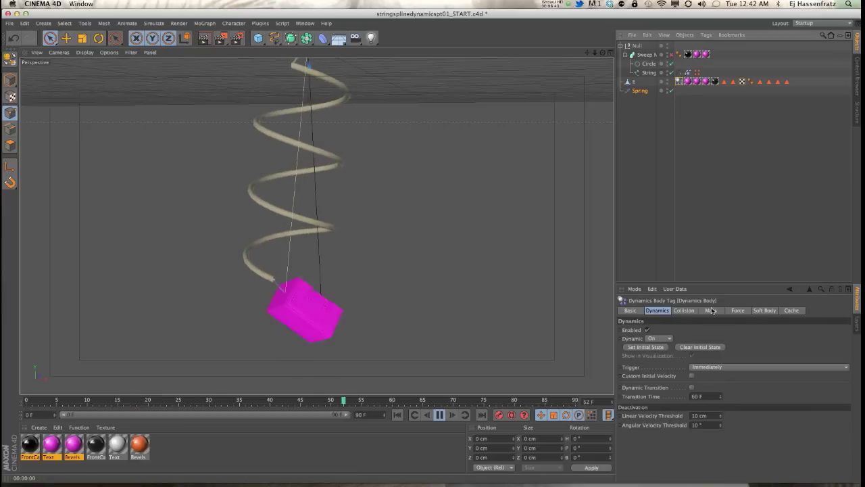
click(737, 310)
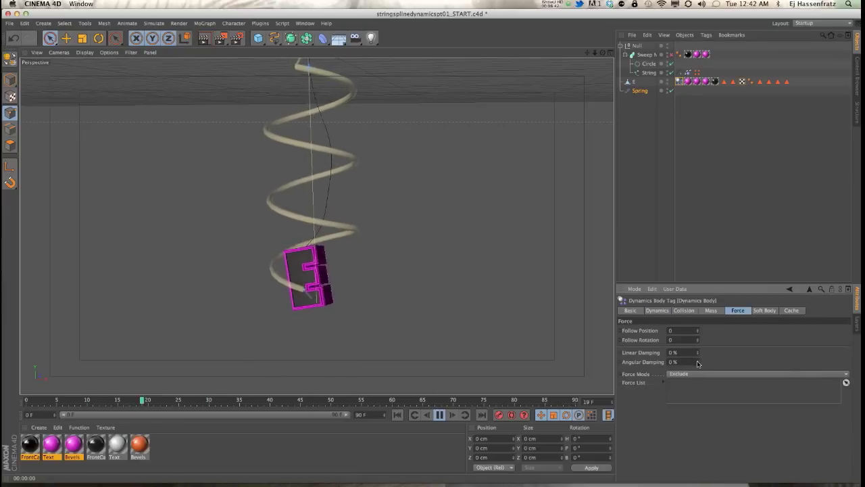
drag(698, 362, 698, 335)
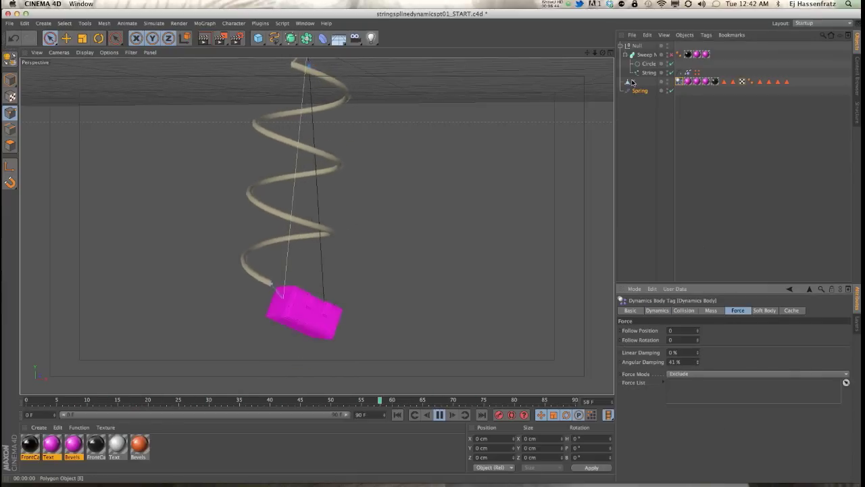
drag(697, 362, 700, 342)
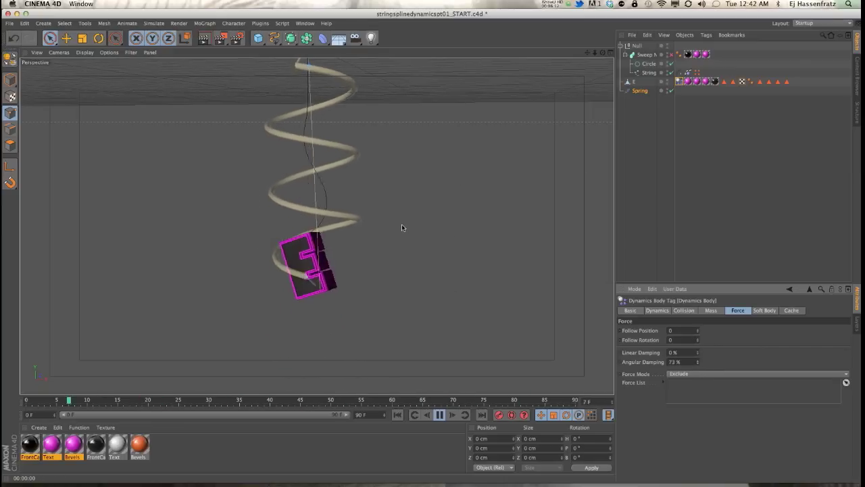
Reselect the Spring and try a longer Rest Length of 761 cm while the simulation plays
click(661, 90)
click(649, 72)
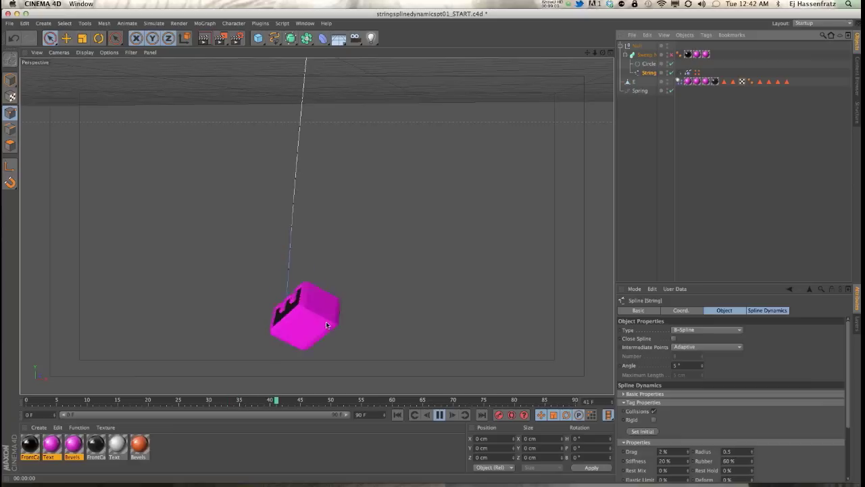
click(639, 90)
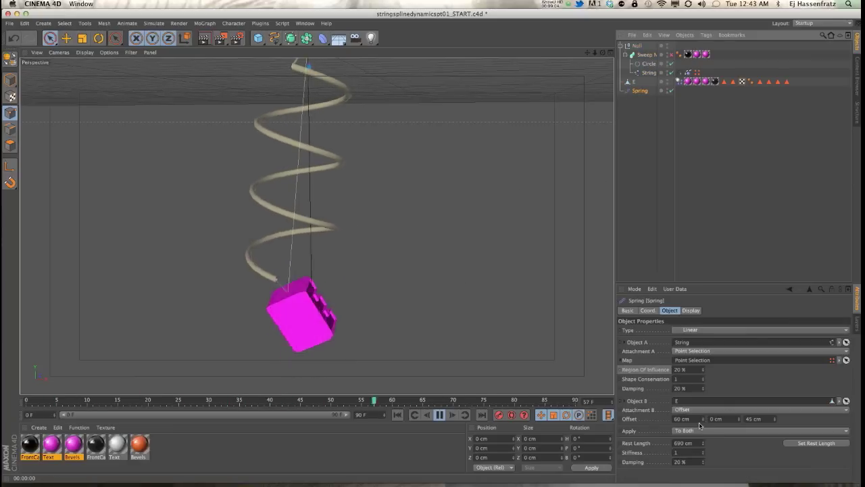
mouse_move(703, 443)
mouse_down()
mouse_move(702, 418)
mouse_move(702, 441)
mouse_up()
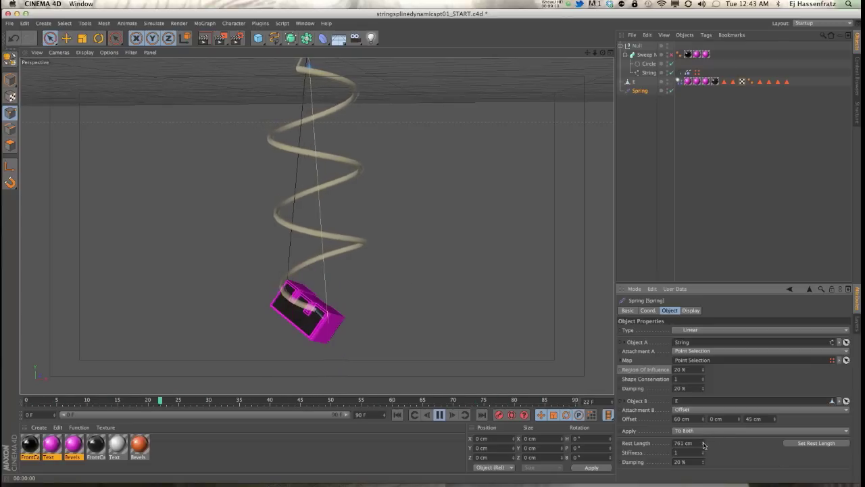
drag(703, 442, 704, 443)
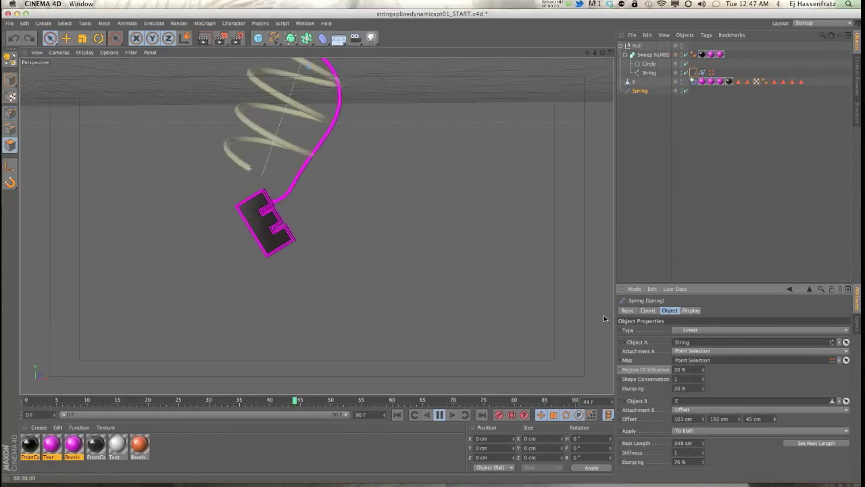
Set the Spring's Rest Length to 570 cm during playback and deselect everything
click(703, 440)
drag(703, 442, 704, 444)
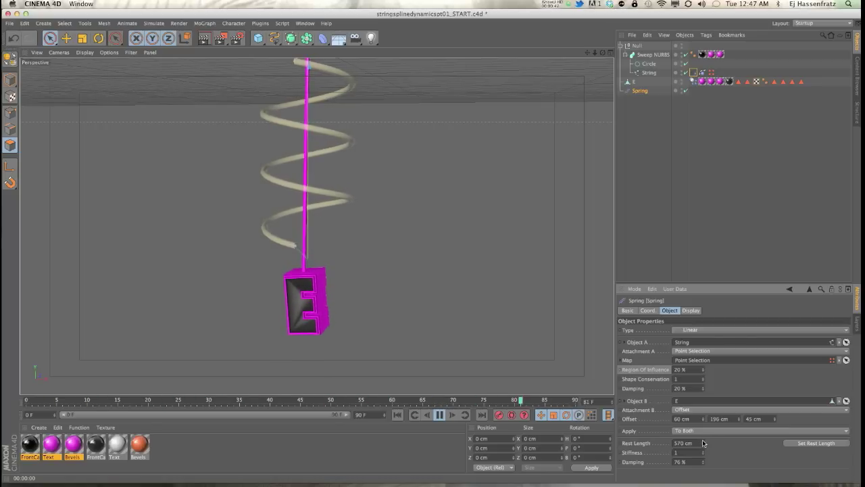
click(638, 127)
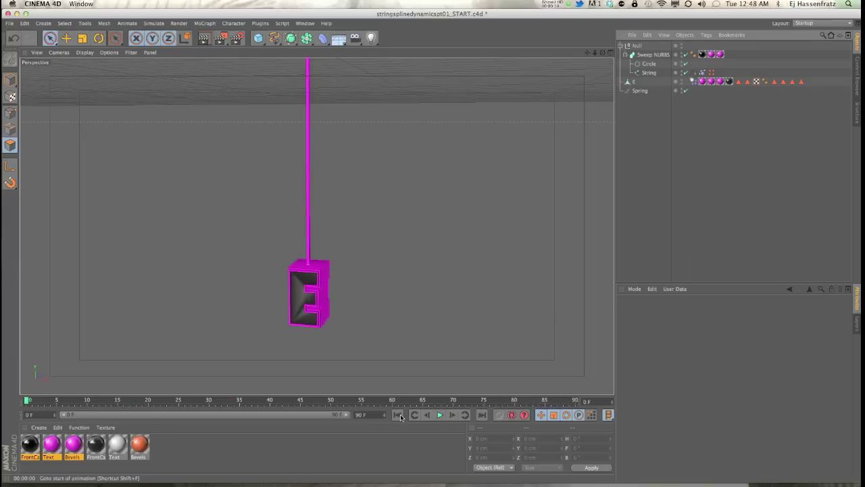
Raise the letter E along the string to about Y -300 cm, test its drop in playback and return to frame 0
click(635, 82)
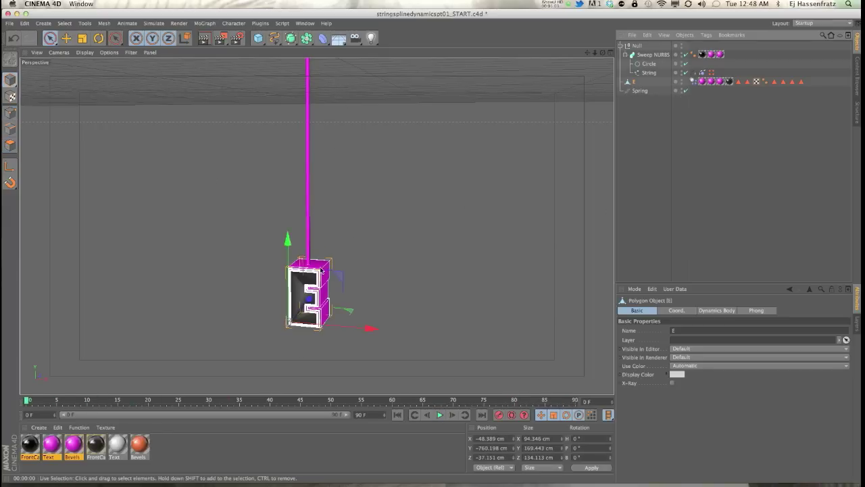
drag(336, 273, 334, 148)
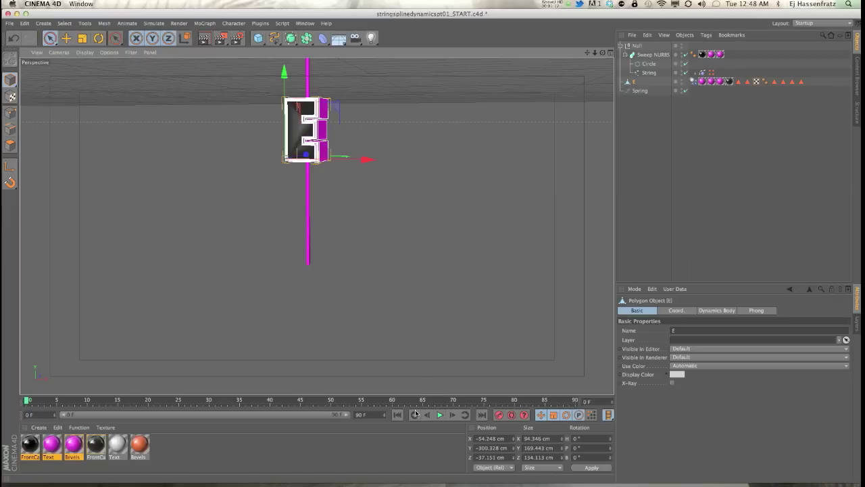
click(439, 415)
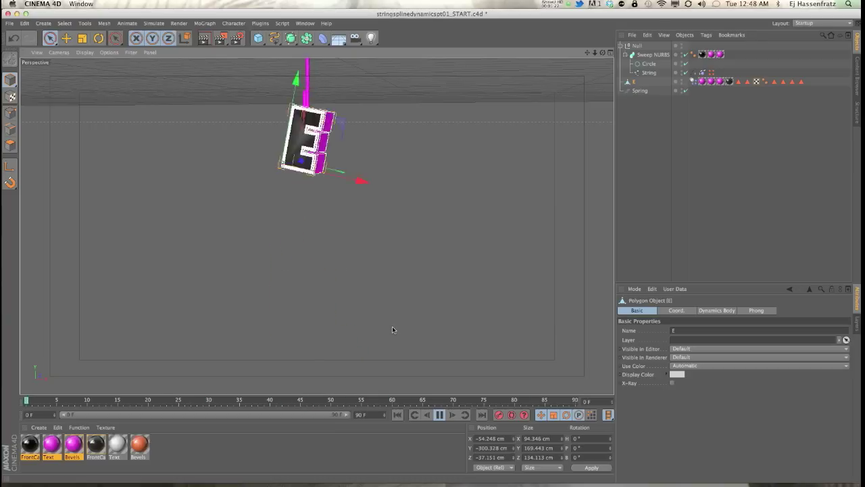
click(440, 415)
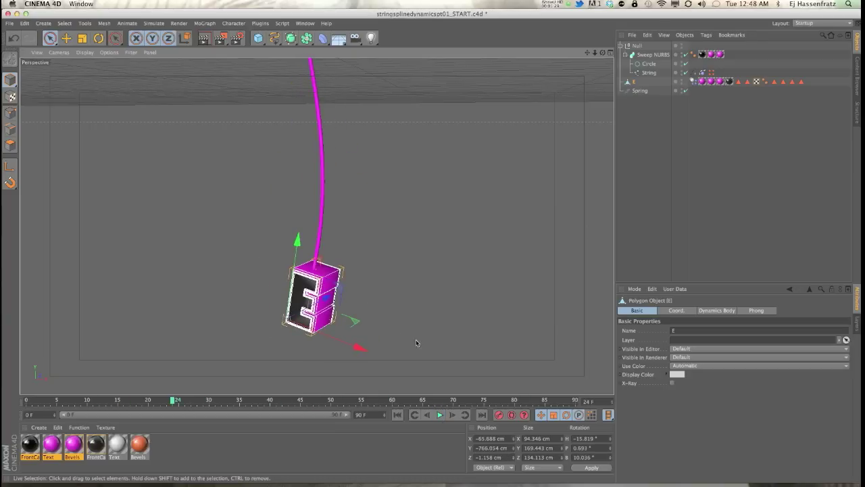
click(397, 415)
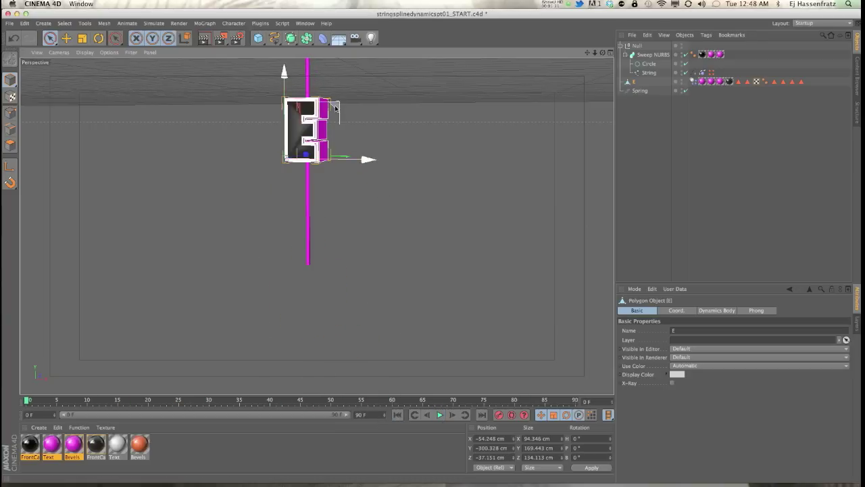
Move the letter E to about X 328 cm, Y -244 cm and test its swing with Follow Rotation 0 and Angular Damping 0%
drag(335, 108, 476, 83)
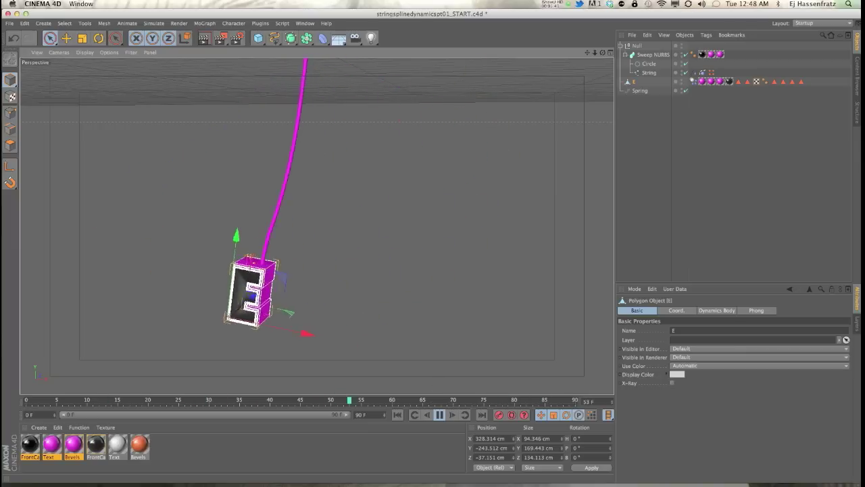
click(694, 82)
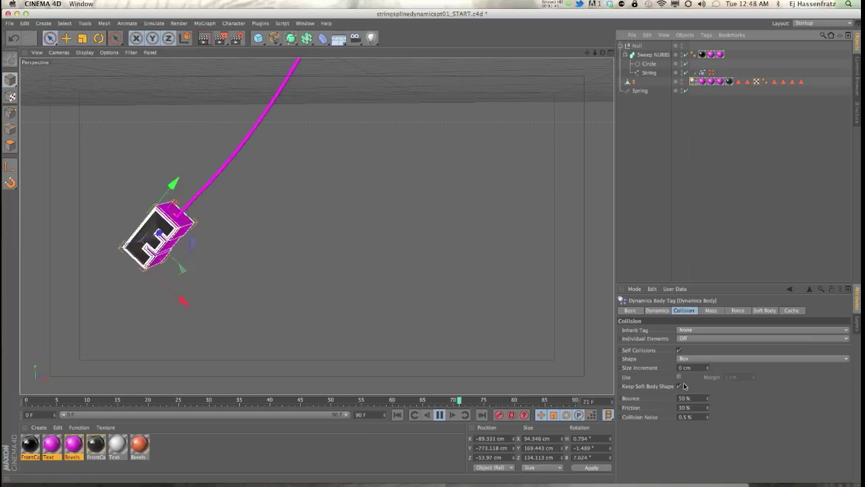
click(739, 310)
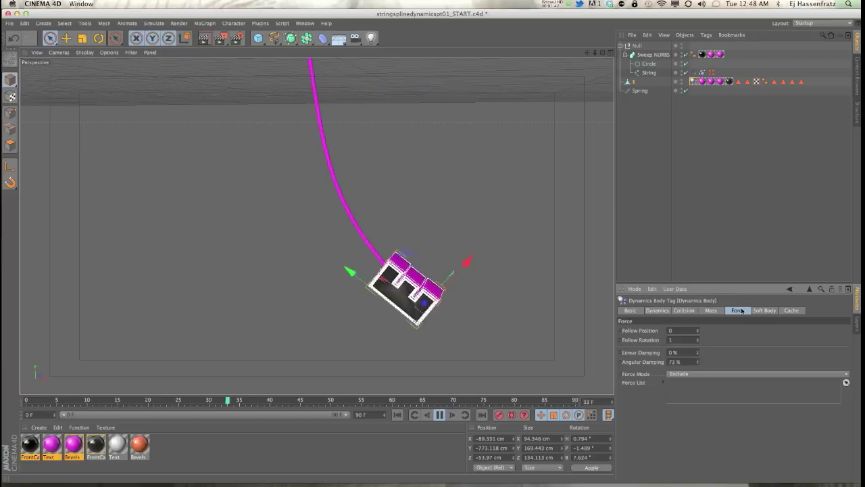
click(697, 343)
drag(698, 362, 697, 433)
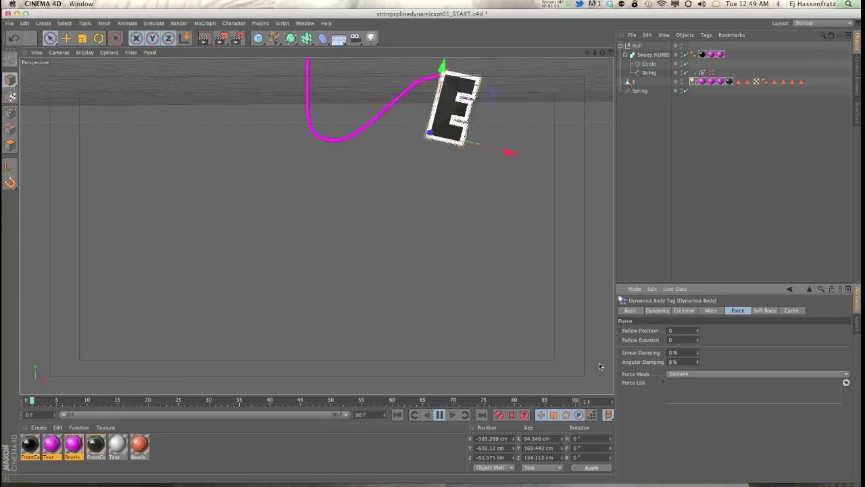
drag(699, 365, 700, 375)
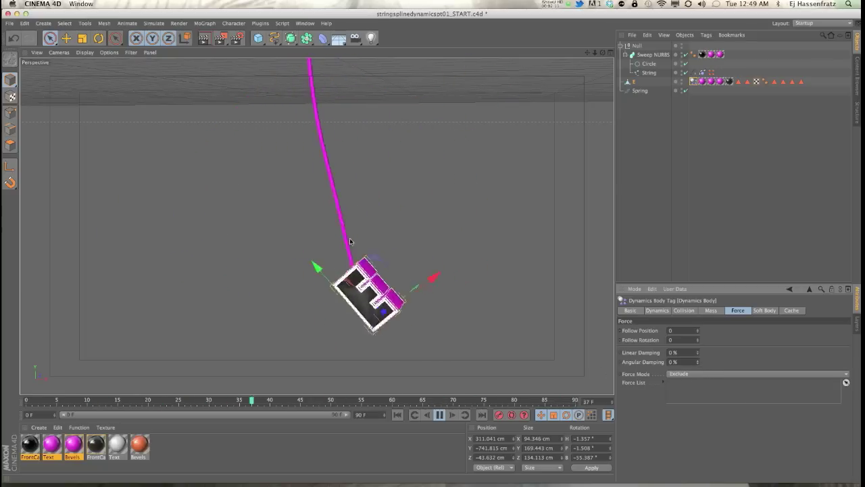
Set the letter E's Follow Rotation to 1 and its Angular Damping to 99% during playback
drag(698, 362, 698, 360)
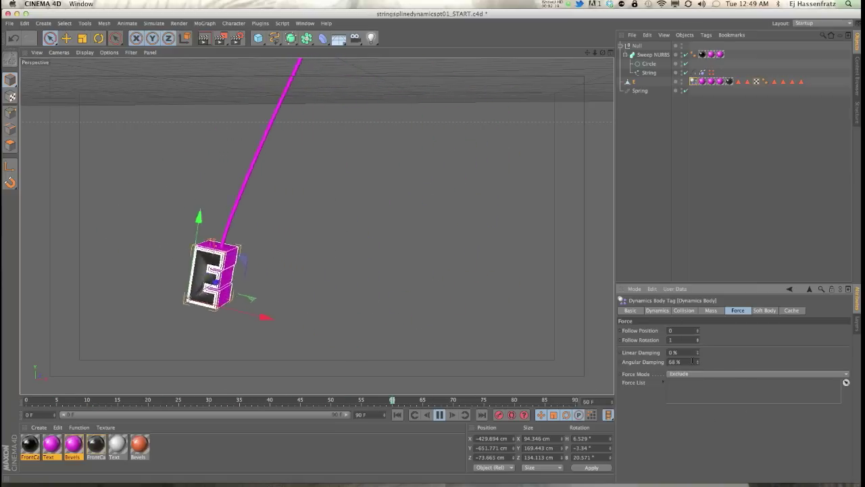
drag(697, 362, 698, 365)
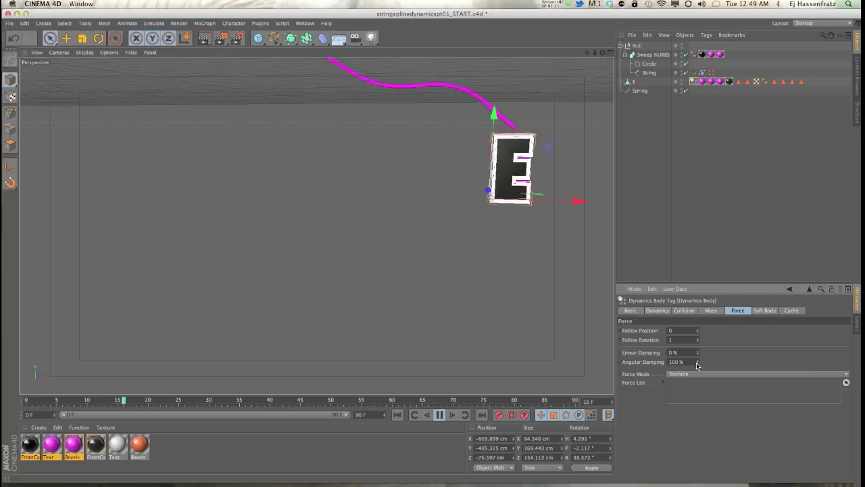
click(696, 364)
Try Follow Position 1 on the letter E, reset it to 0 and raise Linear Damping to 47%
click(698, 329)
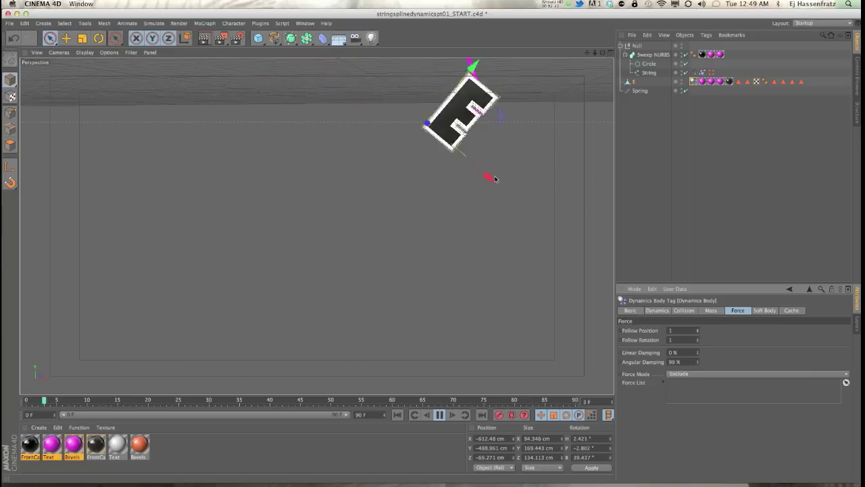
click(698, 332)
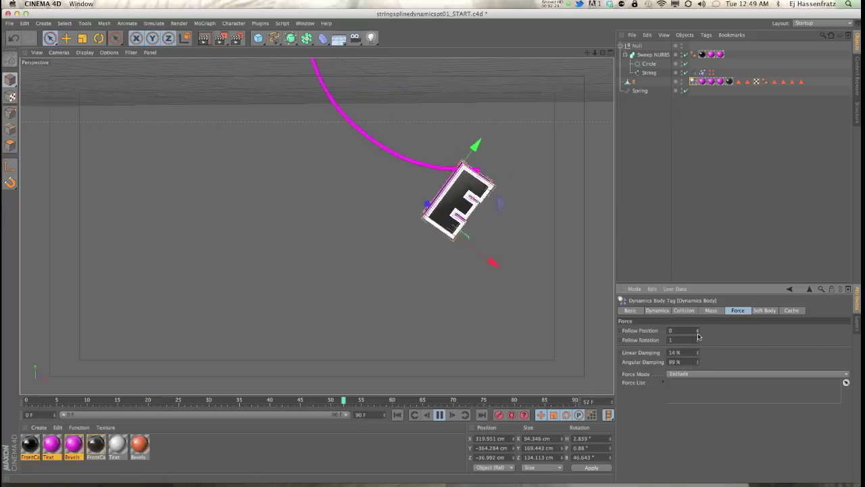
drag(696, 354, 696, 332)
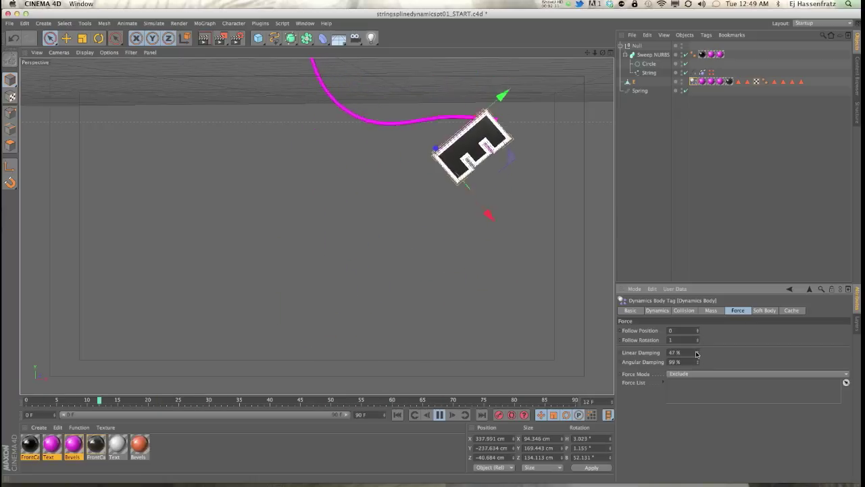
In the String's Spline Dynamics tag, test Rubber at 100% and 3% and settle it on 13%
click(704, 73)
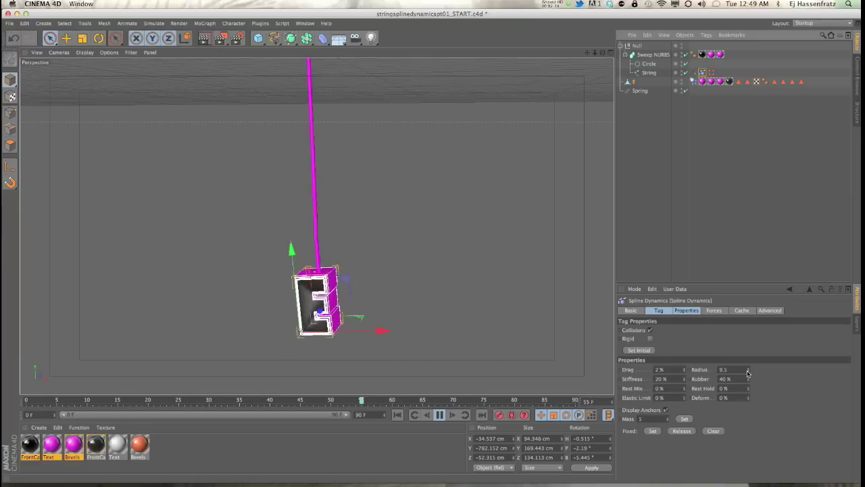
drag(748, 381, 748, 383)
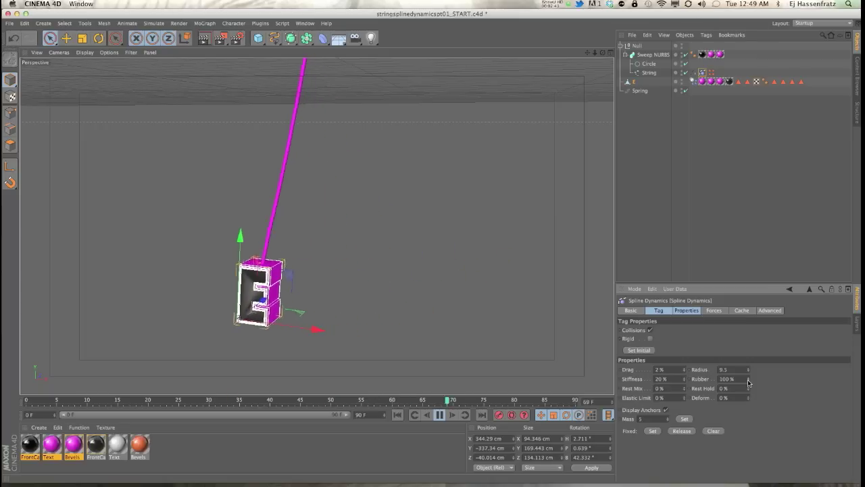
drag(748, 380, 748, 383)
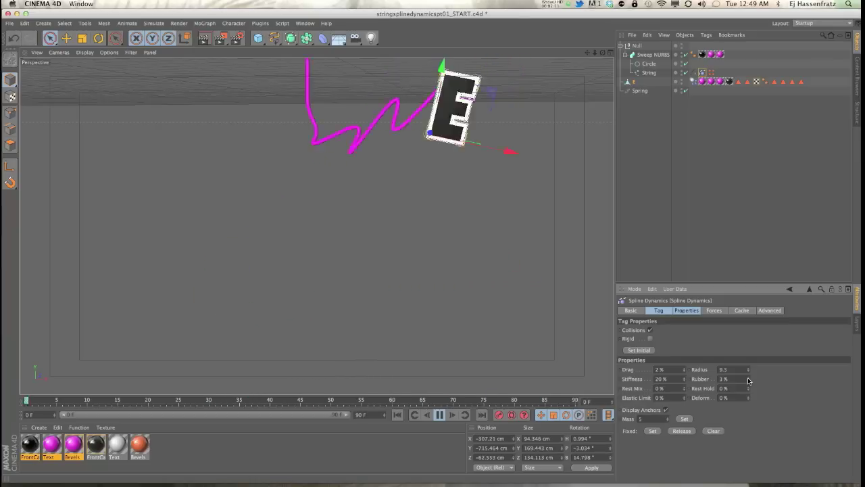
drag(748, 381, 748, 378)
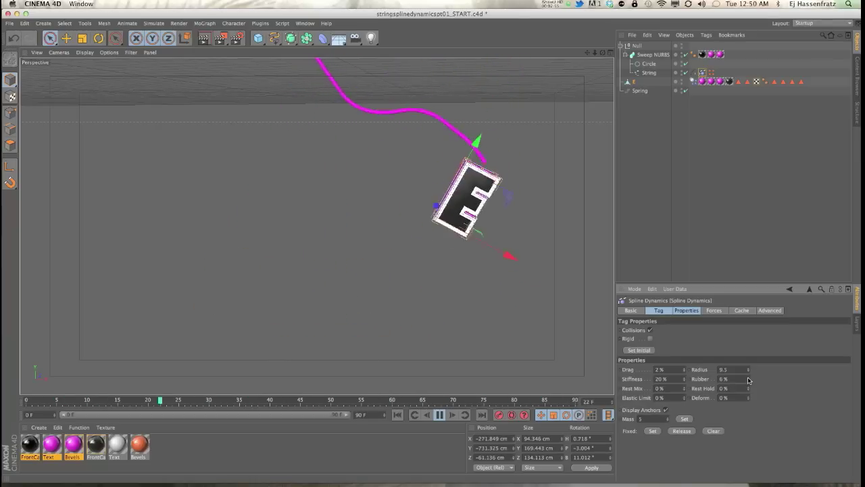
Set the string's Stiffness to 34% and, after testing 0% Drag, set Drag to 39%
drag(680, 380, 685, 368)
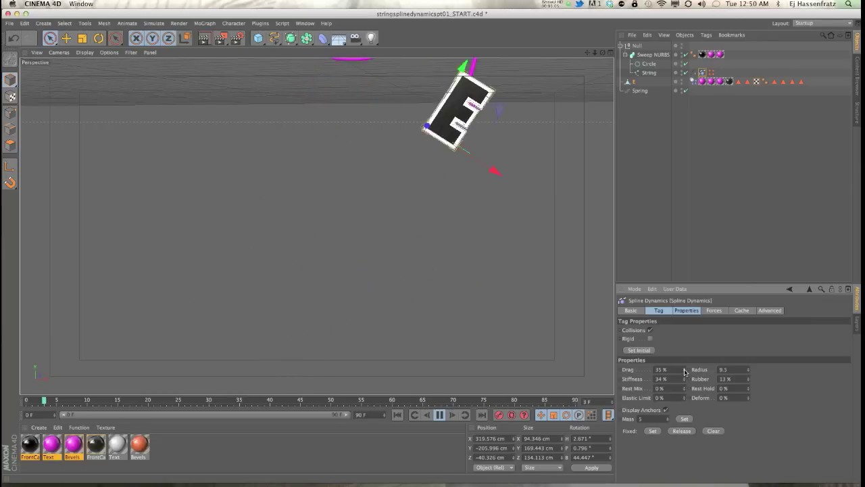
drag(684, 371, 685, 396)
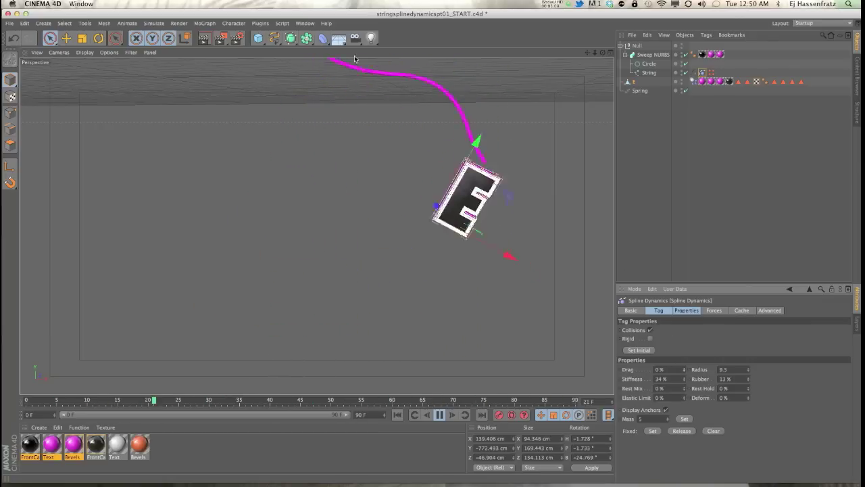
drag(685, 373, 684, 372)
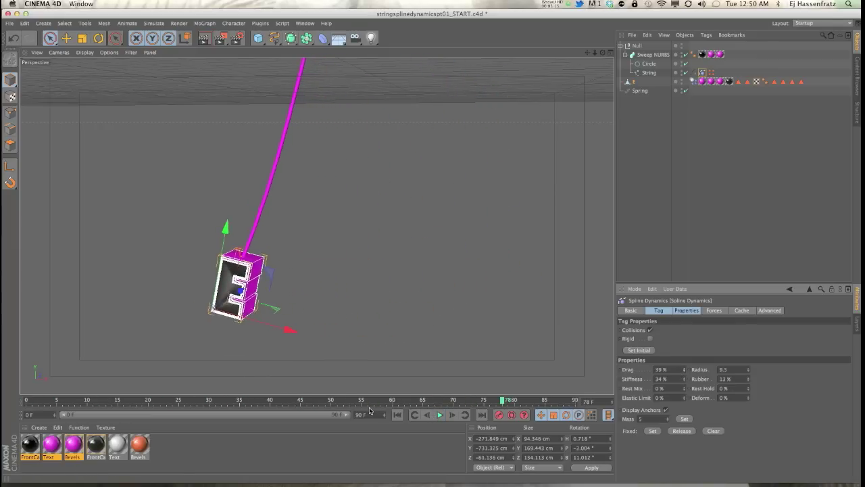
Return to frame 0 and move the letter E back over the string at about X -54 cm, Y -180 cm
click(398, 416)
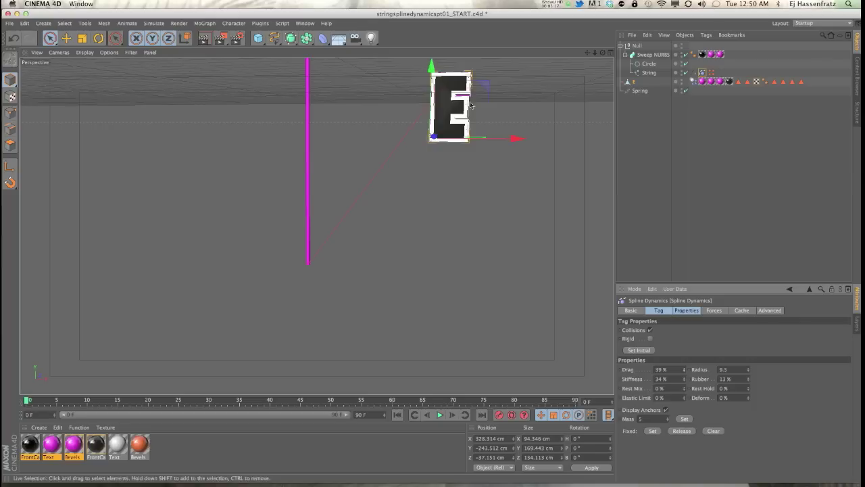
drag(485, 85, 311, 81)
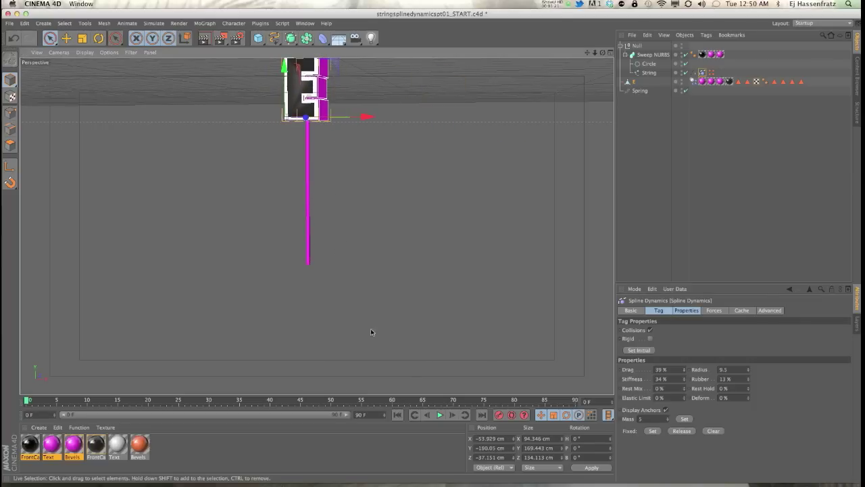
Play the simulation, move the letter E at frame 0 to about Y -210 cm, Z 11 cm, and replay it
click(439, 414)
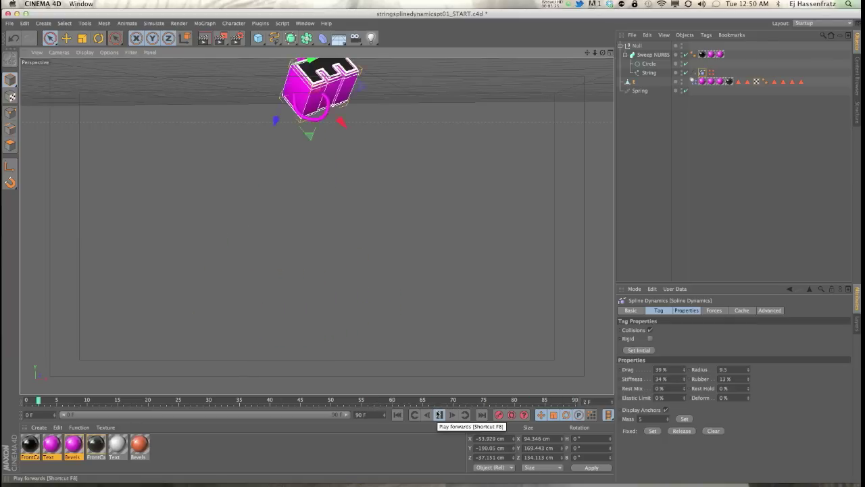
click(399, 414)
alt+drag(450, 207, 308, 271)
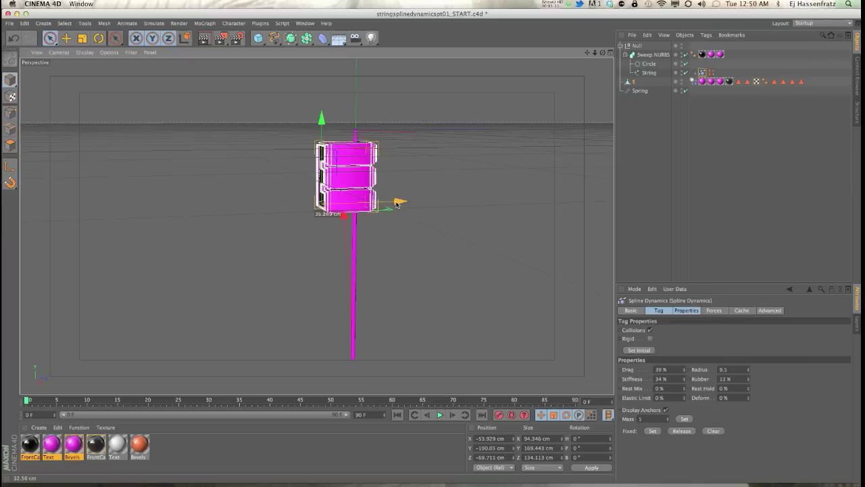
alt+drag(382, 204, 354, 253)
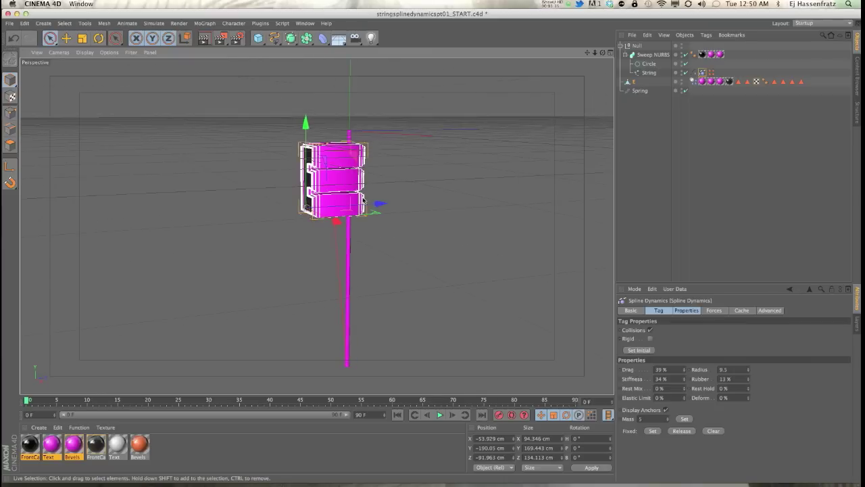
drag(339, 159, 393, 159)
click(439, 415)
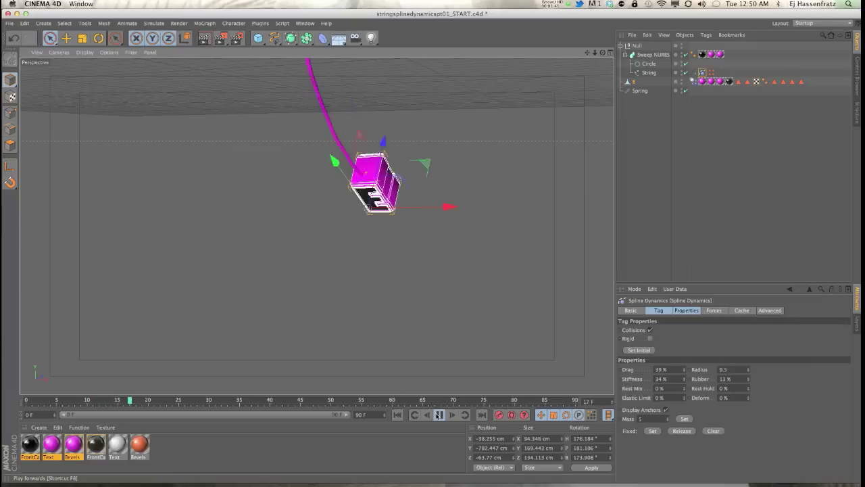
Return to frame 0, move the letter E to about Y -278 cm, Z -56 cm beside the string, and replay the simulation
click(398, 414)
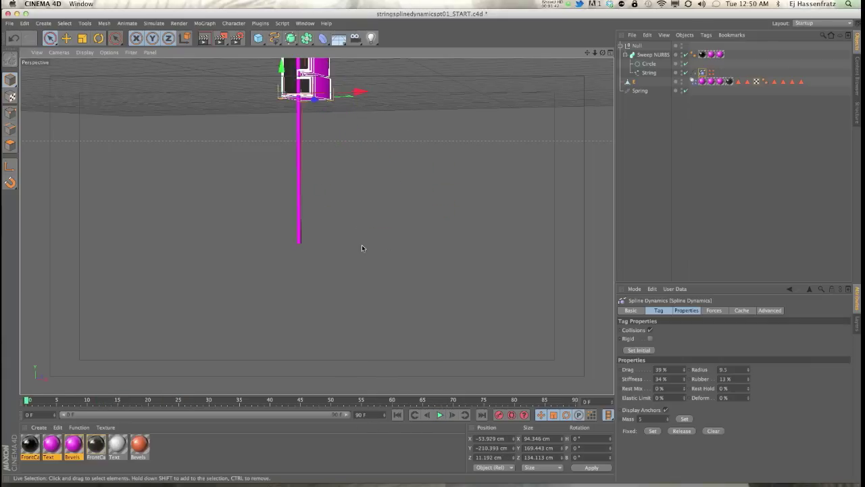
alt+drag(361, 245, 325, 267)
alt+middle_drag(325, 266, 396, 311)
alt+drag(396, 311, 378, 199)
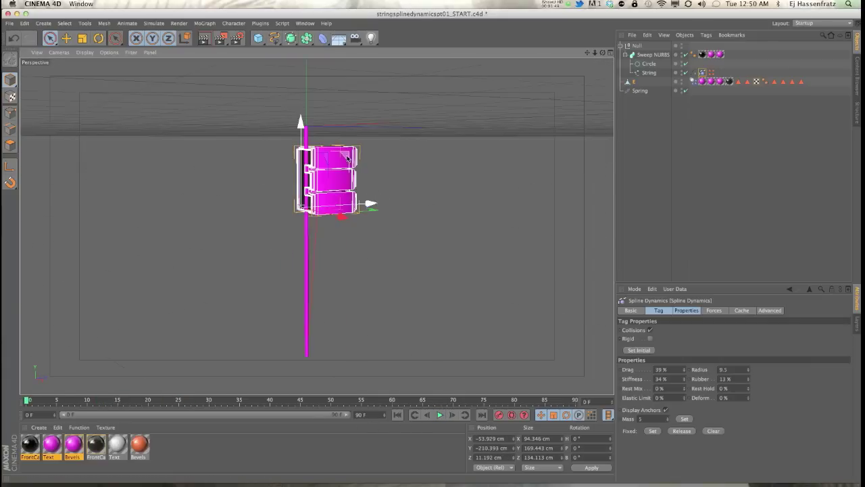
drag(347, 157, 330, 164)
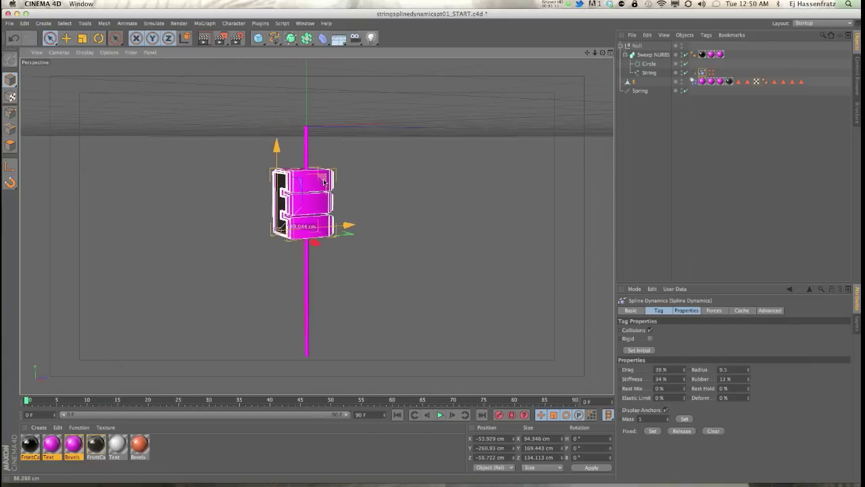
alt+drag(325, 260, 396, 185)
alt+drag(381, 258, 370, 227)
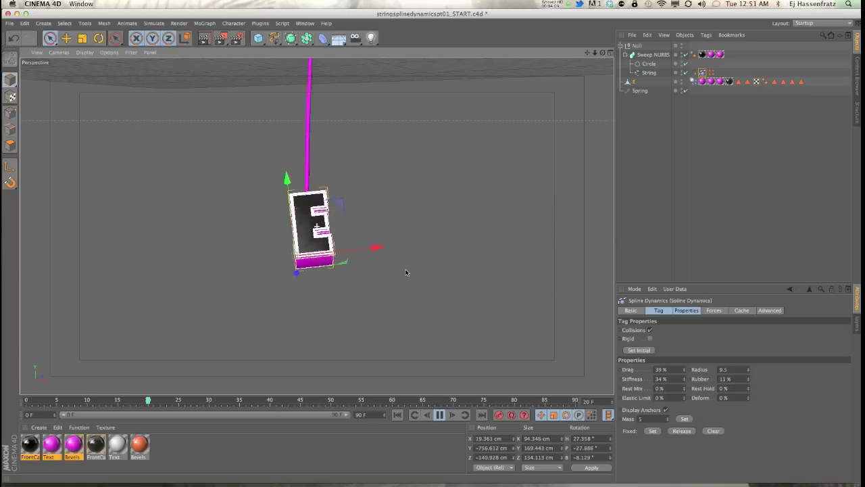
In the Spring's object properties, set the Object A attachment Damping to 0% and the spring's own Damping to 40% while the simulation plays
click(639, 91)
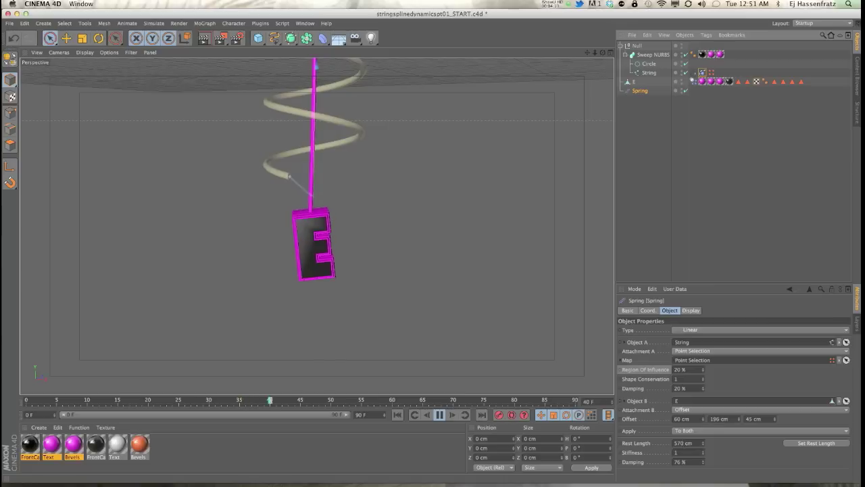
drag(702, 463, 703, 461)
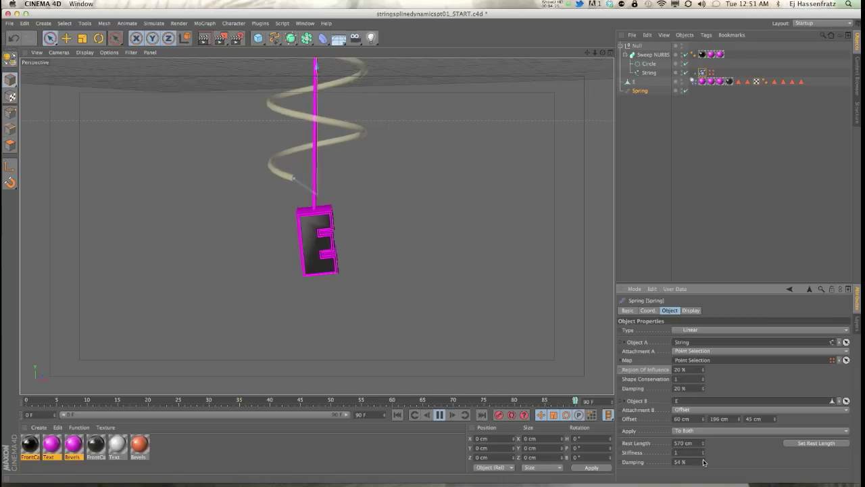
click(727, 206)
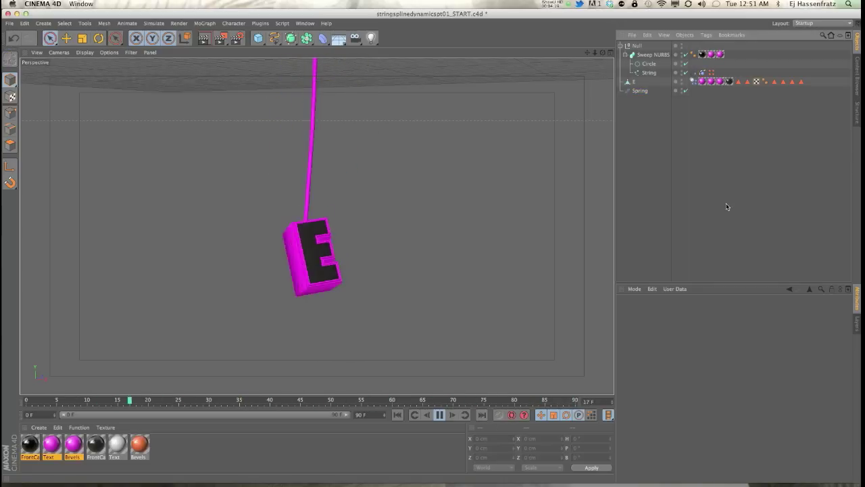
click(635, 91)
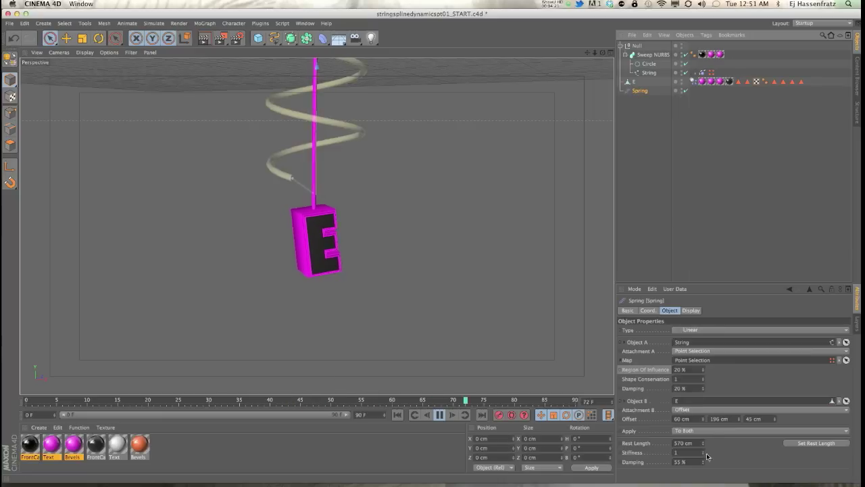
drag(703, 464, 703, 462)
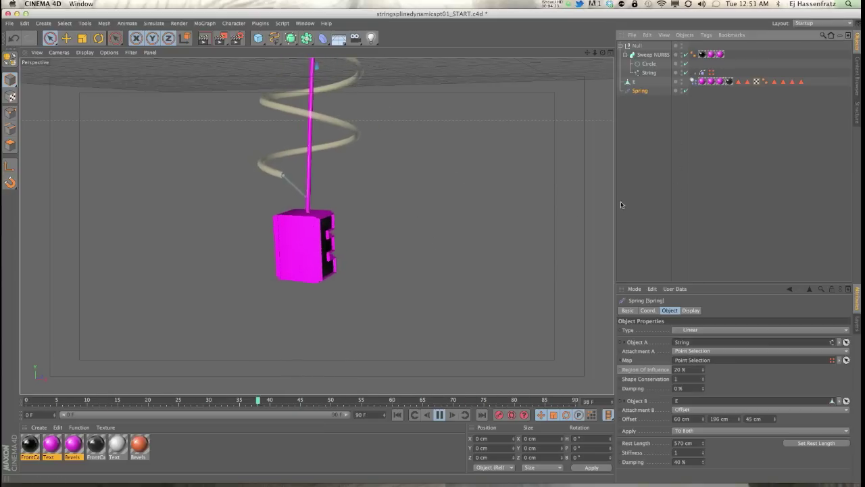
click(639, 119)
Rename the Null that groups the Sweep NURBS as E
click(636, 47)
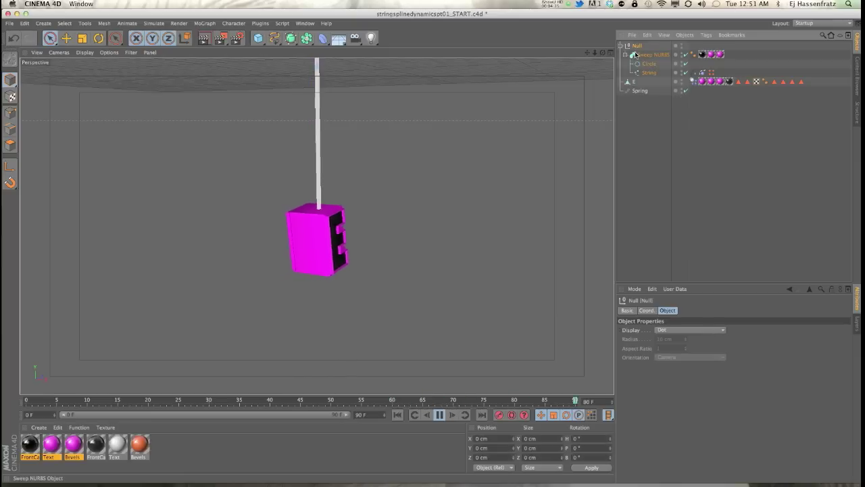
double_click(636, 46)
text(E)
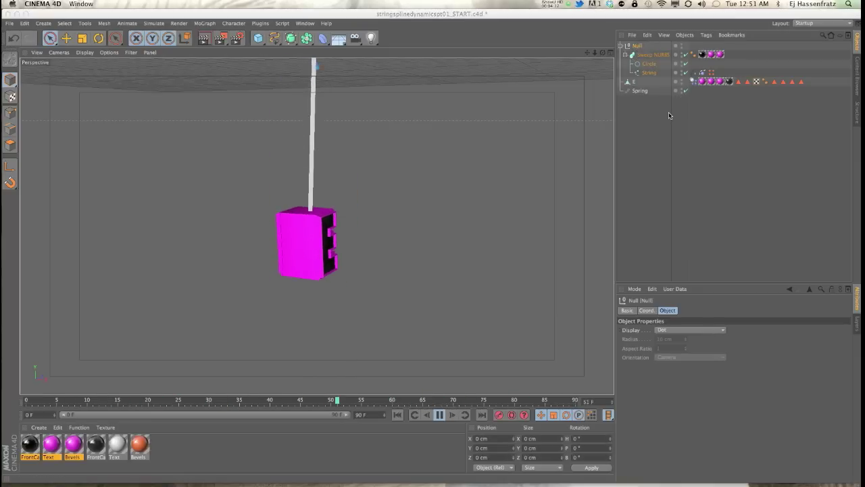
click(670, 116)
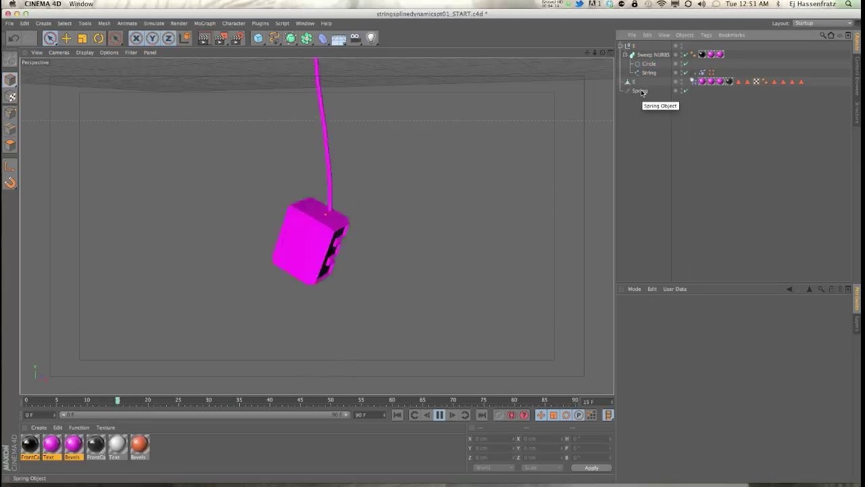
In the letter E's Dynamics Body forces, set Follow Rotation to 1, Linear Damping to 6% and Angular Damping to 78%, and replay the simulation
click(640, 92)
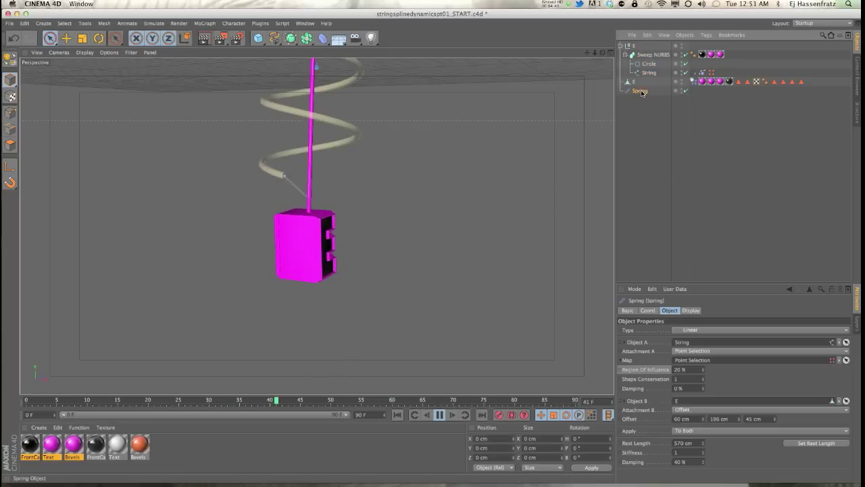
click(693, 82)
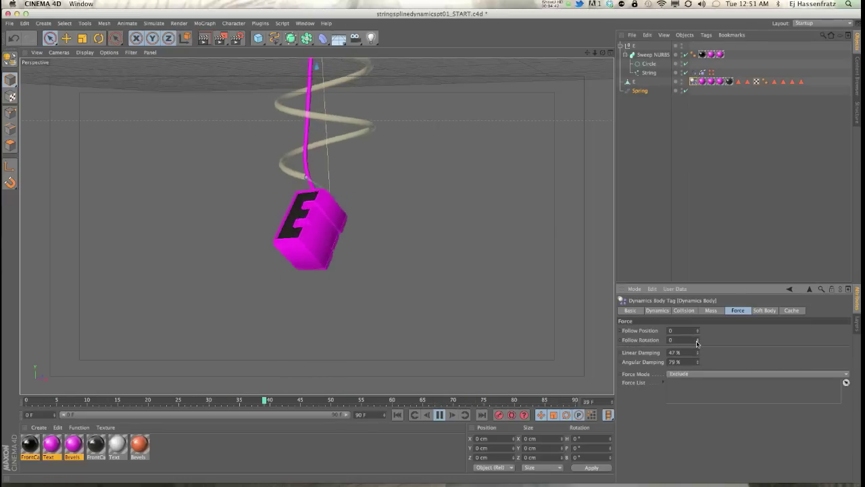
drag(697, 352, 698, 380)
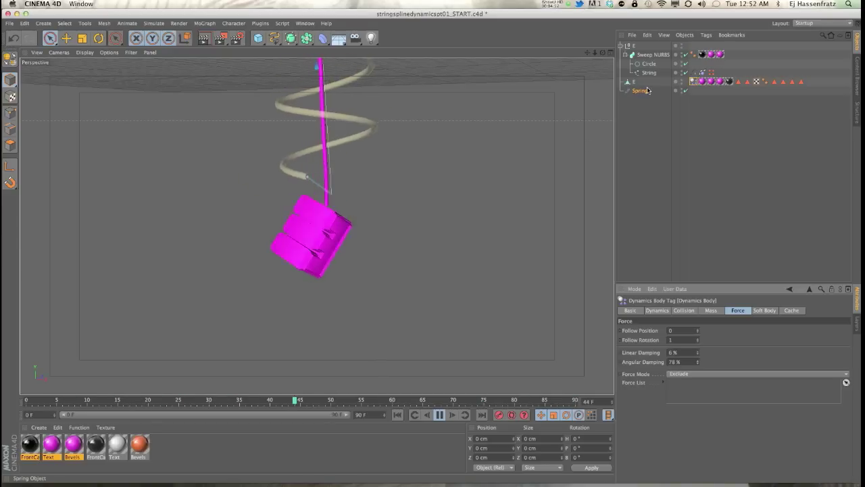
click(441, 415)
Return to frame 0, rotate the letter E about 25° in heading and replay the simulation
drag(226, 405, 27, 405)
alt+middle_drag(371, 139, 375, 219)
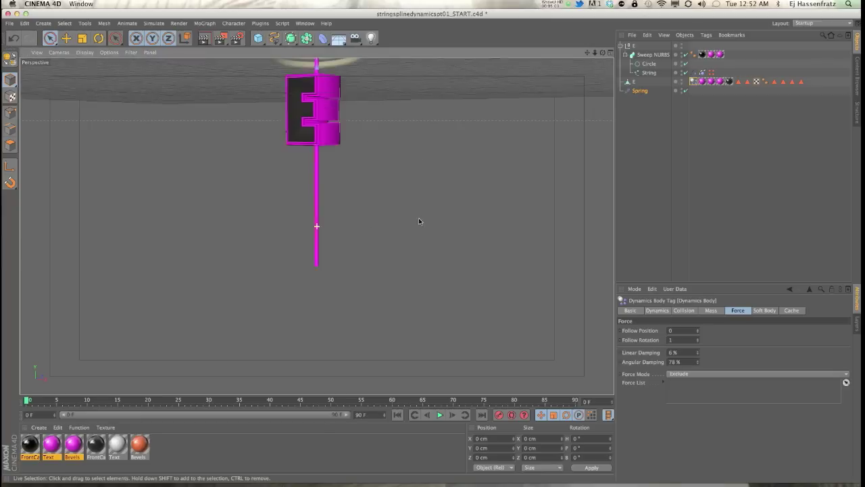
click(315, 129)
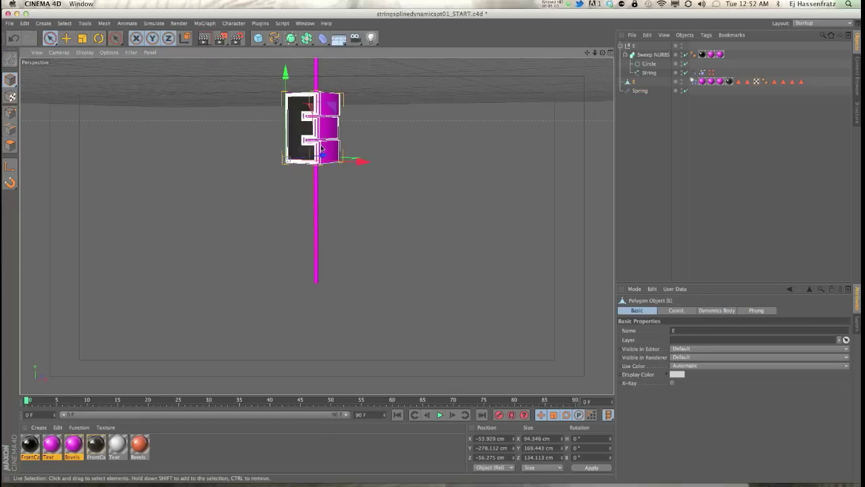
key(r)
drag(334, 161, 315, 163)
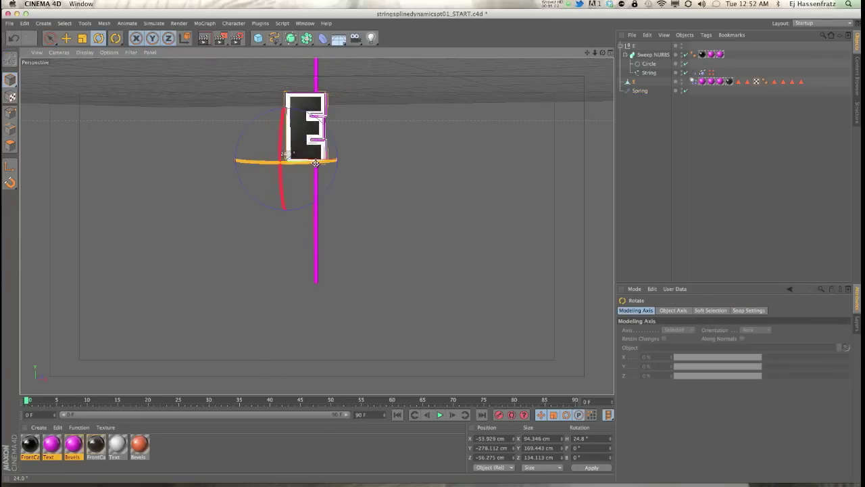
key(space)
alt+middle_drag(381, 230, 377, 197)
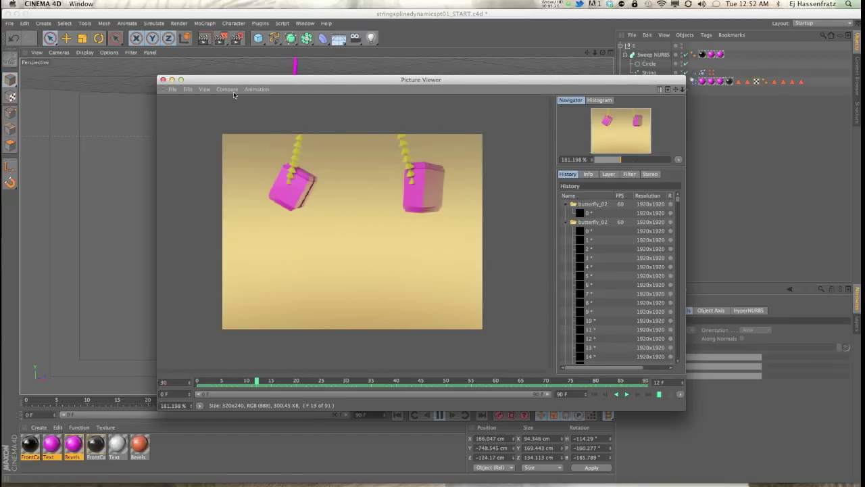
Examine the rendered animation of the two hanging letters in the Picture Viewer, scrubbing through its frames, and close the viewer
drag(256, 83, 0, 37)
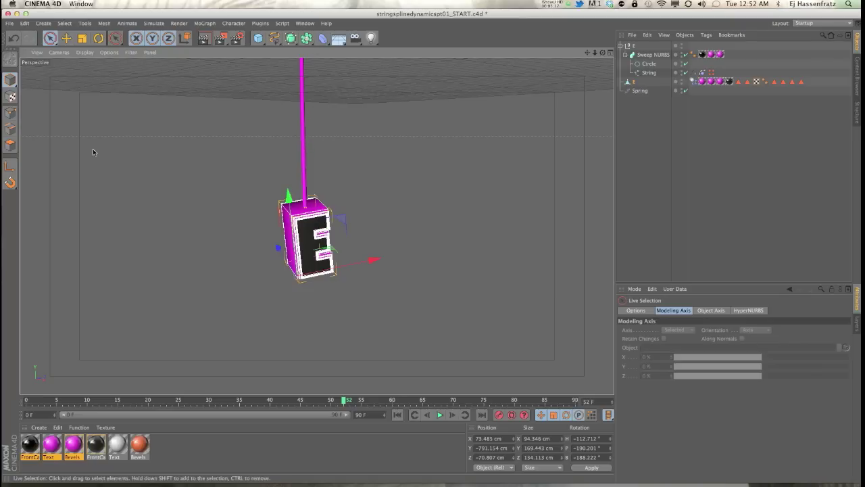
key(shift+F6)
drag(286, 63, 499, 74)
mouse_move(486, 377)
mouse_down()
mouse_move(502, 377)
mouse_move(464, 377)
mouse_move(489, 377)
mouse_up()
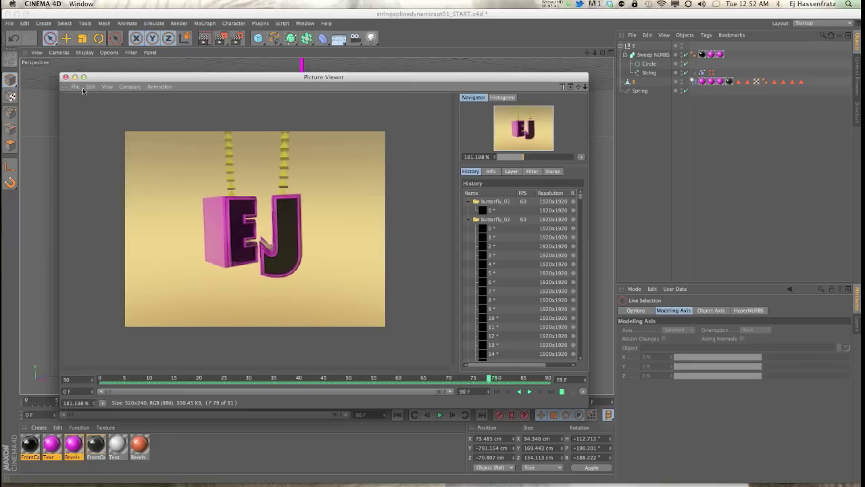
click(66, 77)
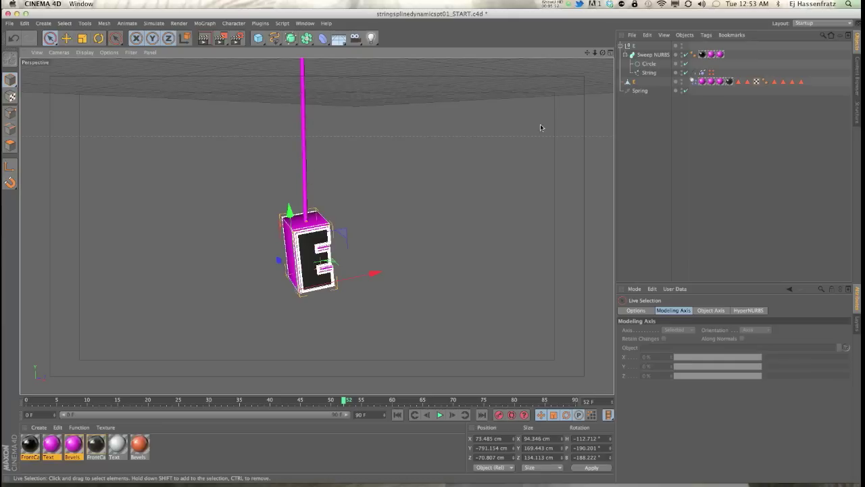
Add a Sphere and a MoGraph Cloner, and make the Sphere a child of the Cloner
drag(258, 37, 338, 48)
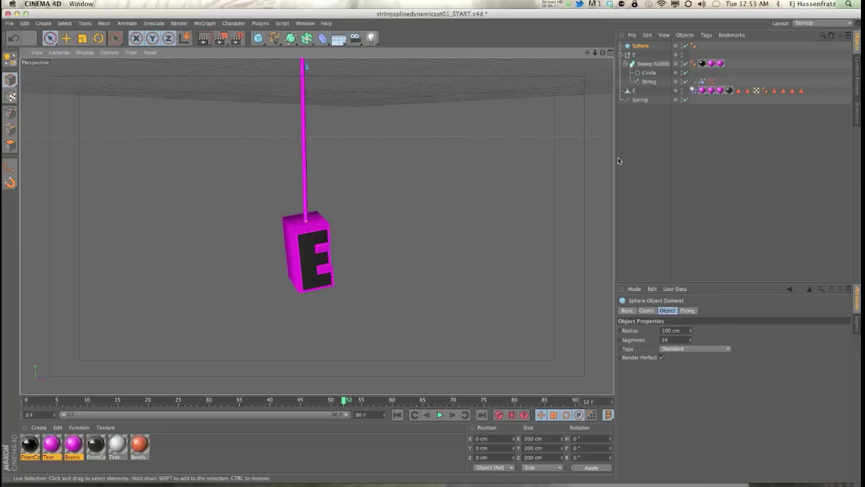
click(233, 23)
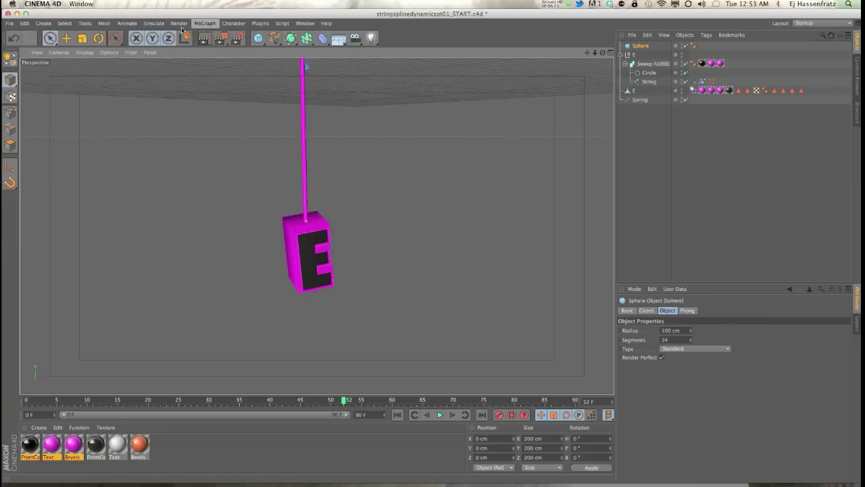
mouse_move(209, 26)
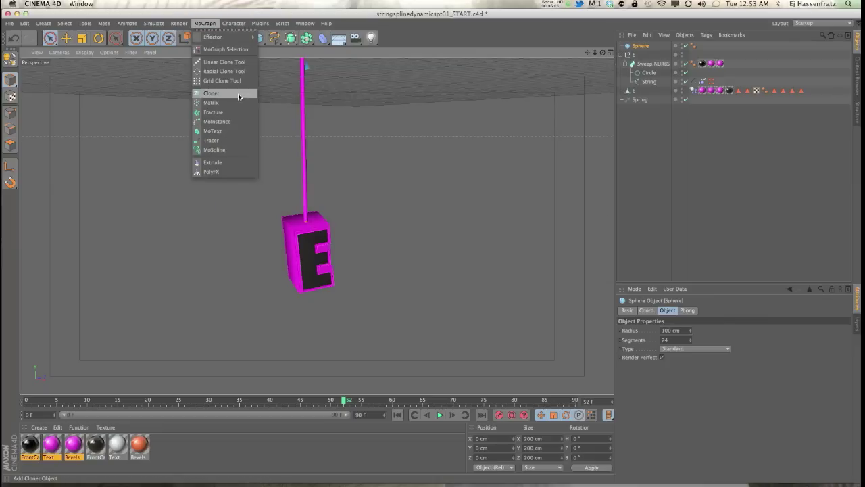
click(211, 93)
click(638, 55)
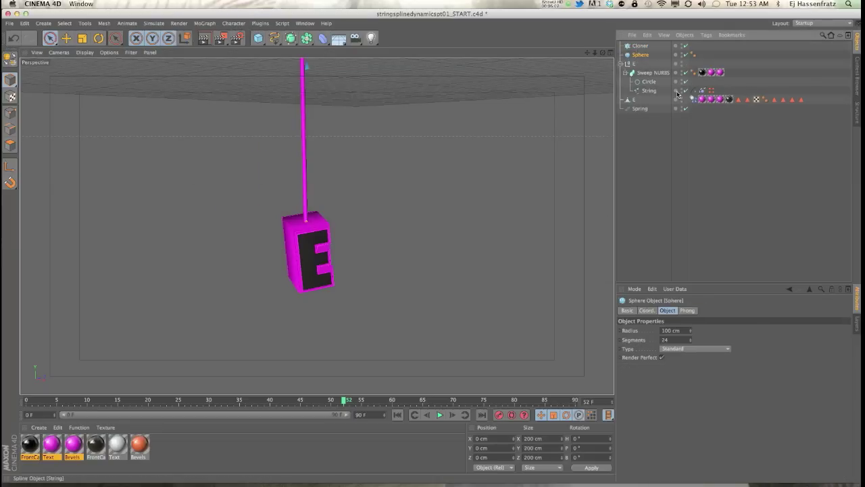
drag(640, 46, 641, 48)
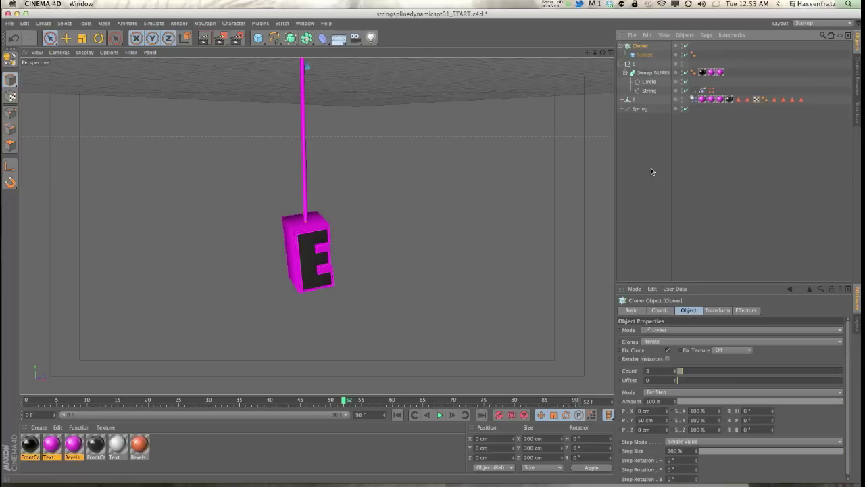
Set the Cloner's Mode to Object and assign the String spline as the object to clone onto
click(661, 332)
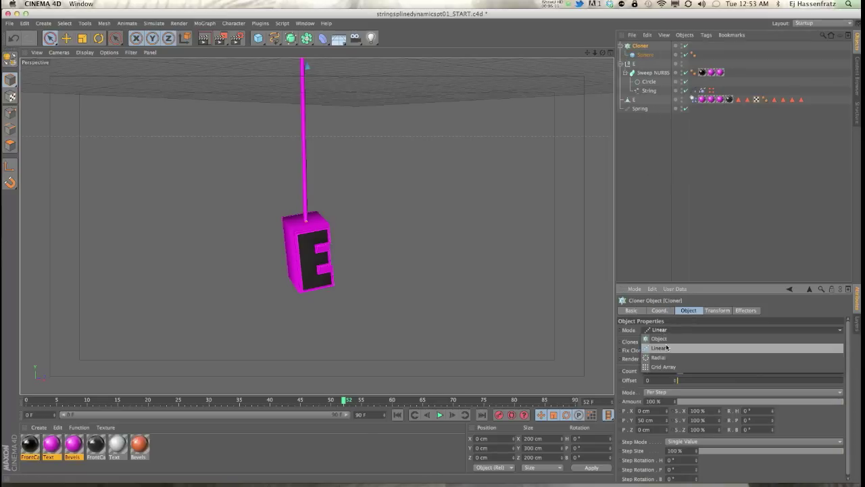
click(662, 322)
mouse_move(642, 89)
mouse_down()
mouse_move(676, 348)
mouse_move(671, 371)
mouse_up()
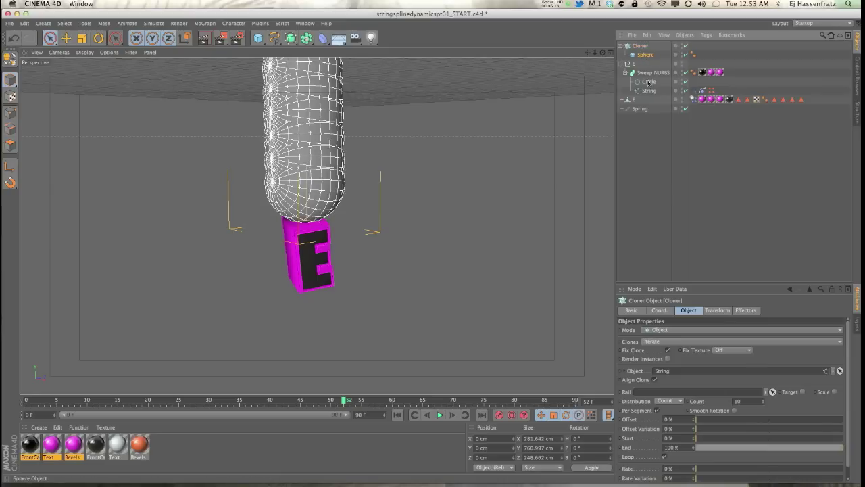
Set the cloned Sphere's Radius to 13 cm and disable the Sweep NURBS so only the beads run along the string
click(645, 55)
mouse_move(691, 331)
mouse_down()
mouse_move(690, 358)
mouse_move(691, 333)
mouse_up()
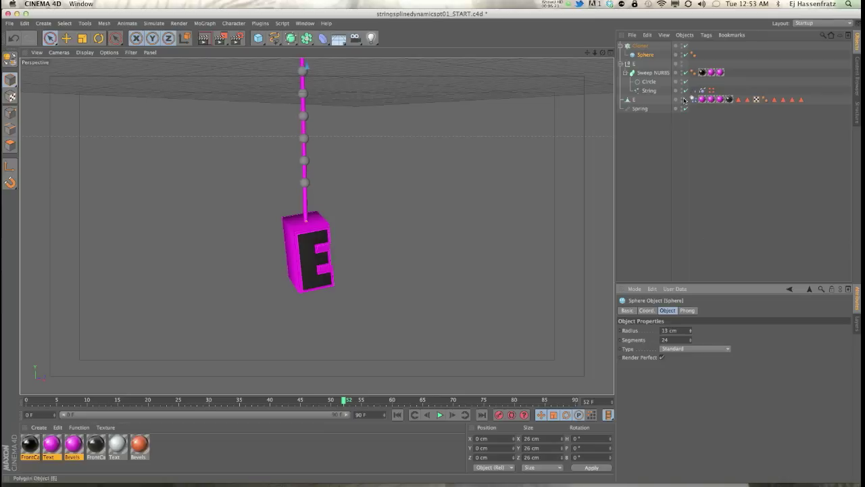
click(680, 71)
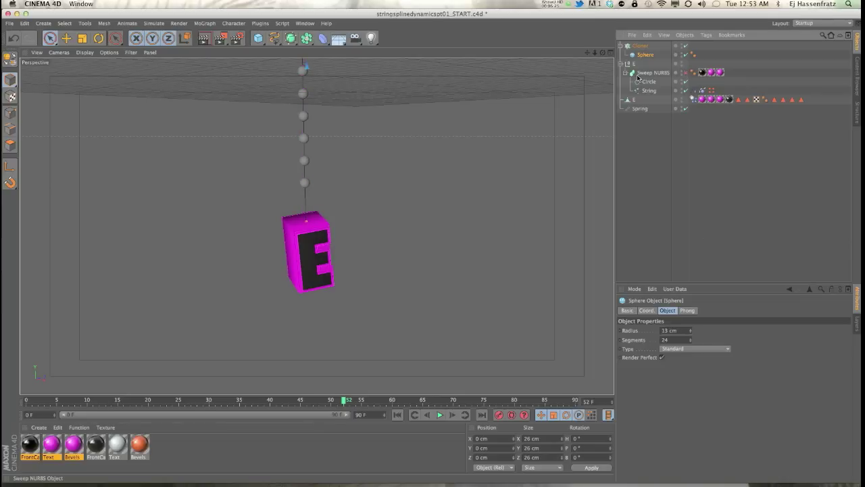
Set the Cloner's Distribution to Even and raise its Count until the beads nearly touch along the string
click(640, 46)
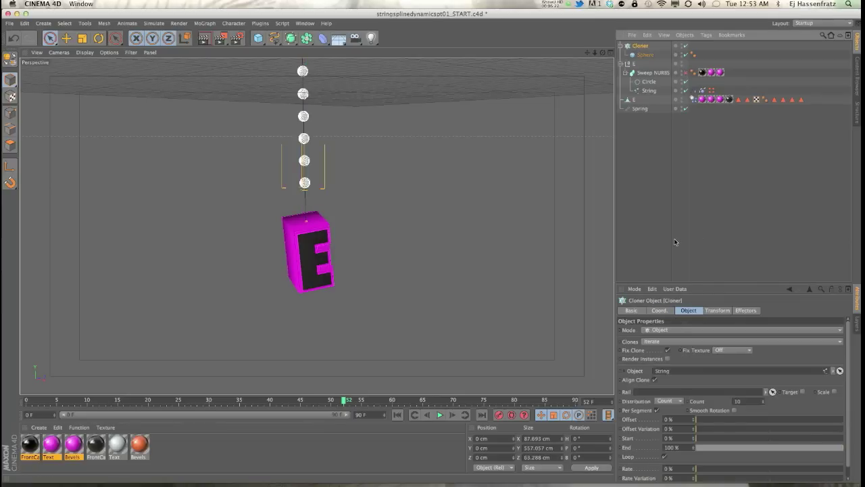
click(668, 400)
click(668, 429)
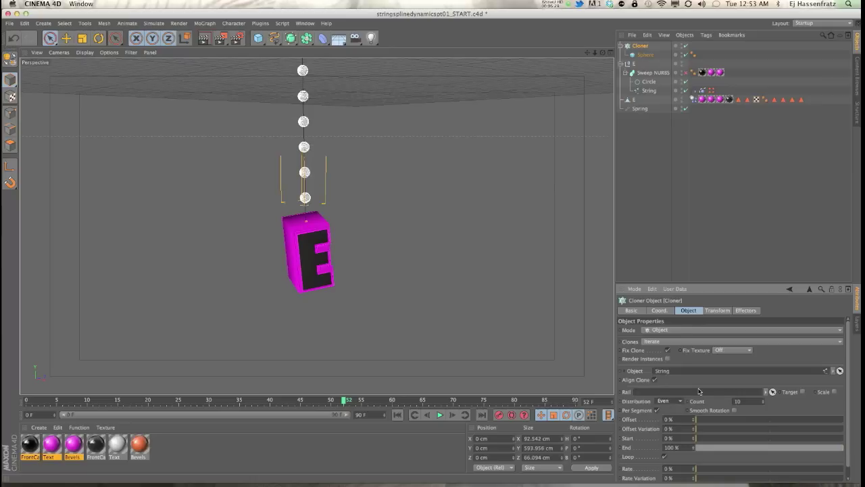
drag(761, 401, 762, 382)
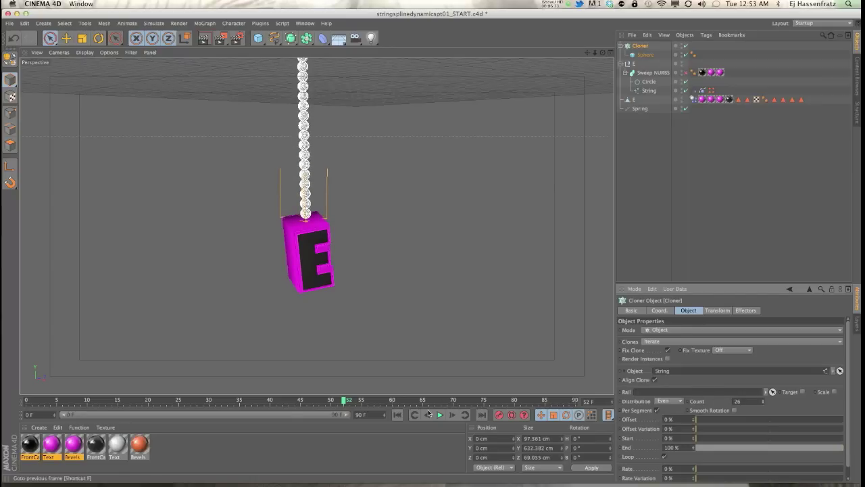
Play the simulation from the first frame to check how the bead chain swings with the letter
click(398, 414)
click(439, 414)
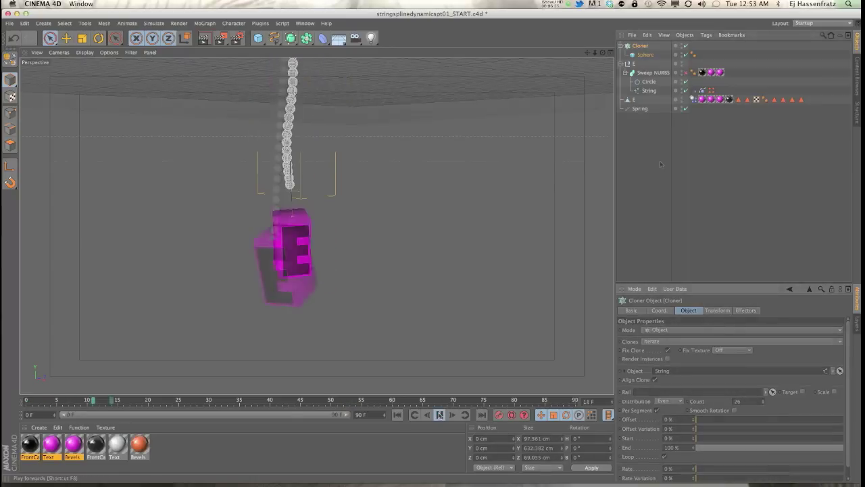
click(658, 162)
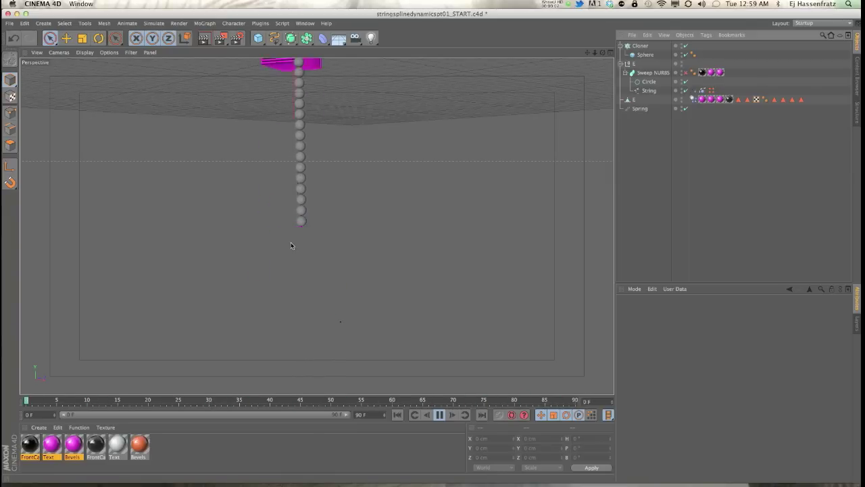
Set the Spring's Attachment B Offset Y to 176 cm while the simulation plays
click(641, 108)
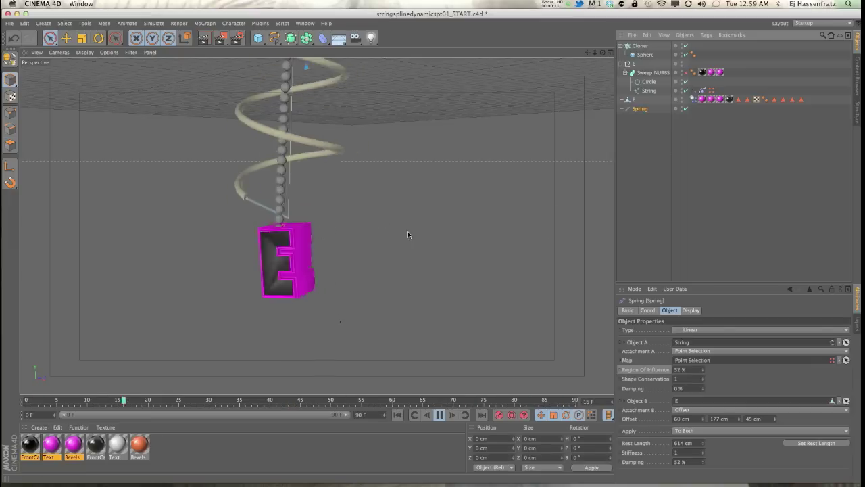
click(739, 417)
click(739, 417)
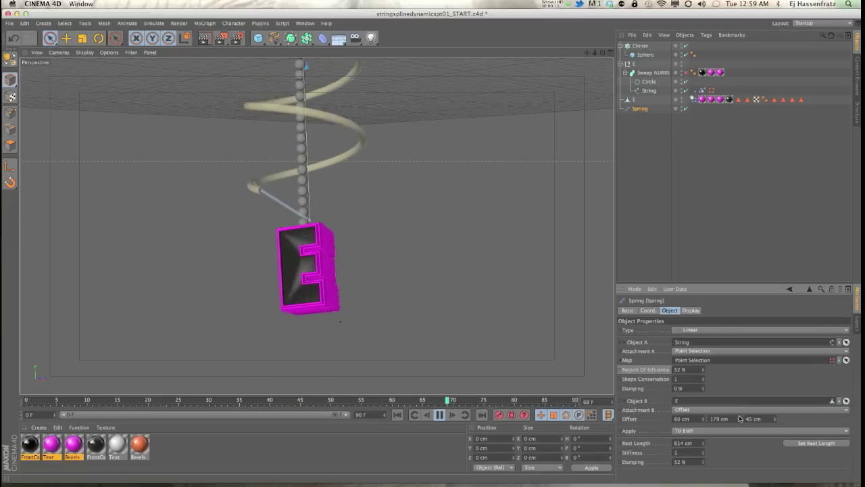
click(738, 420)
click(738, 421)
click(738, 420)
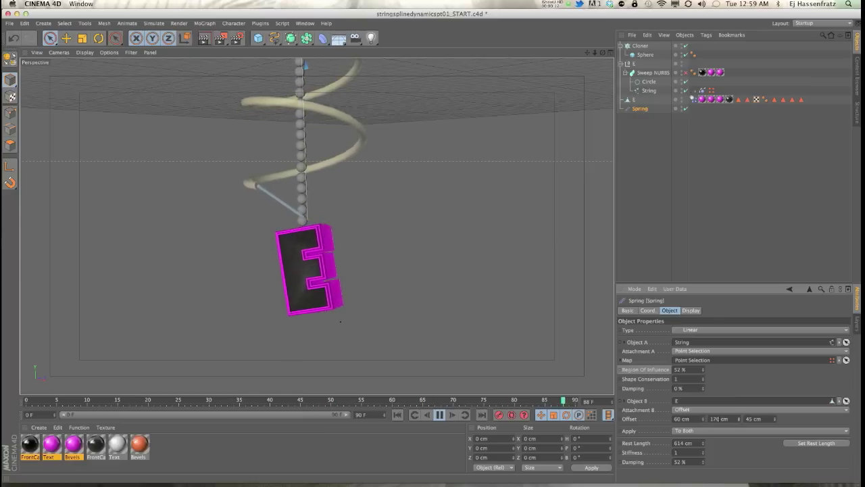
Set the Spring's Attachment B Offset X to 54 cm and Z to 64 cm, and stop the playback
click(702, 420)
click(703, 421)
click(703, 421)
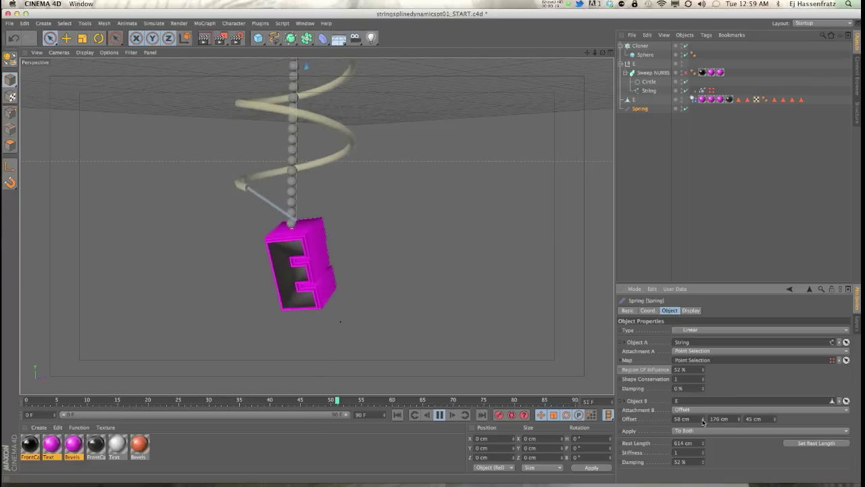
click(702, 420)
click(703, 420)
click(702, 420)
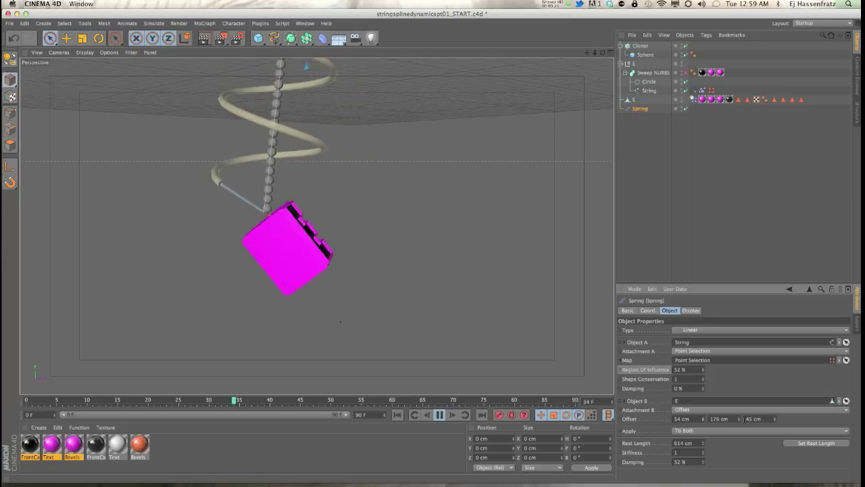
drag(774, 421, 775, 406)
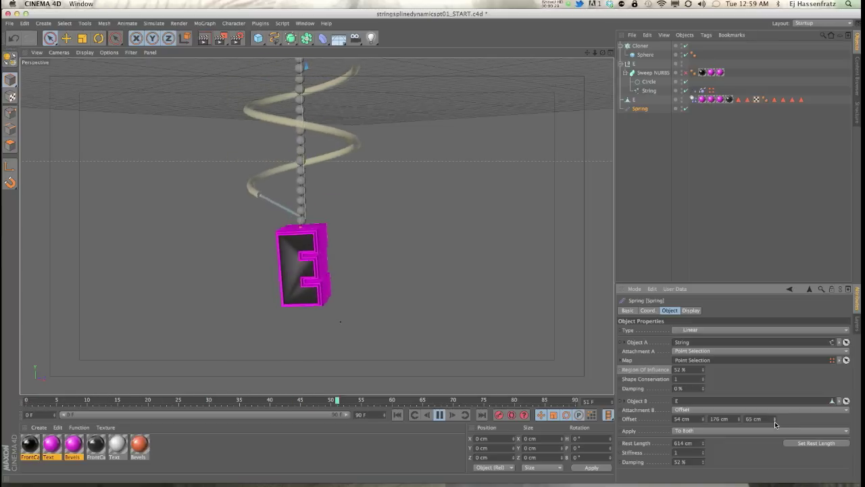
click(775, 422)
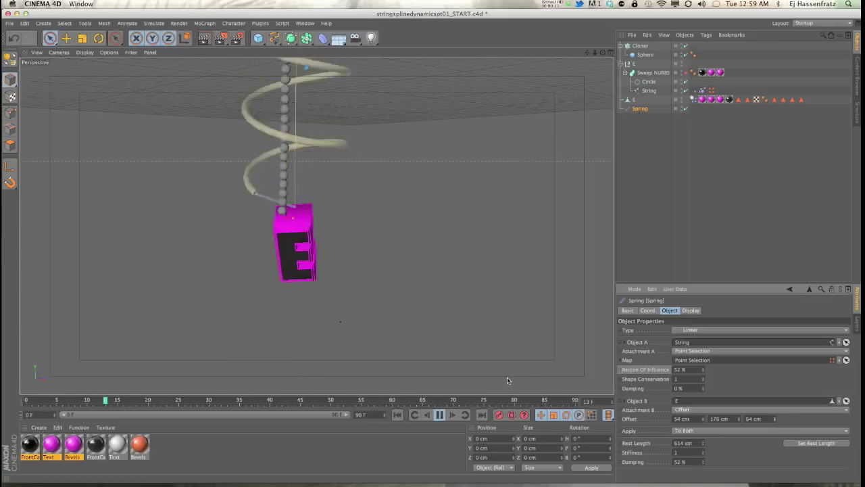
click(440, 415)
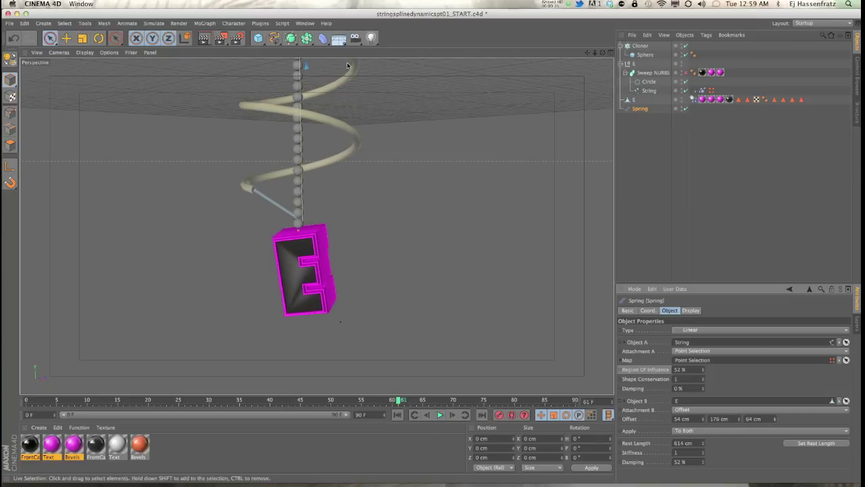
Review the rendered two-letter animation in the Picture Viewer as a reference for the second letter, and close the viewer
click(305, 23)
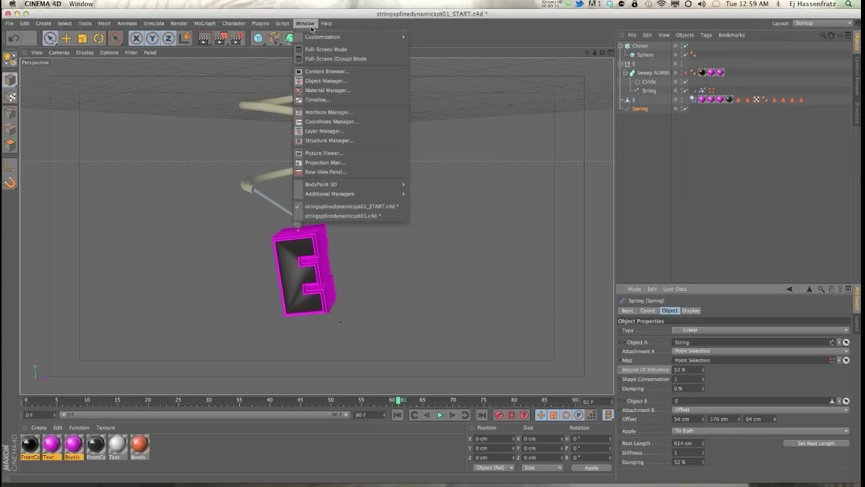
click(324, 152)
drag(481, 378, 449, 377)
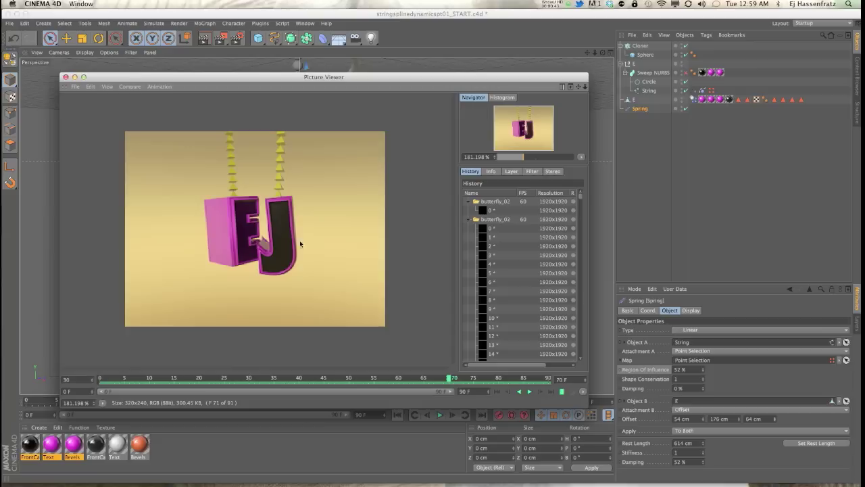
click(65, 77)
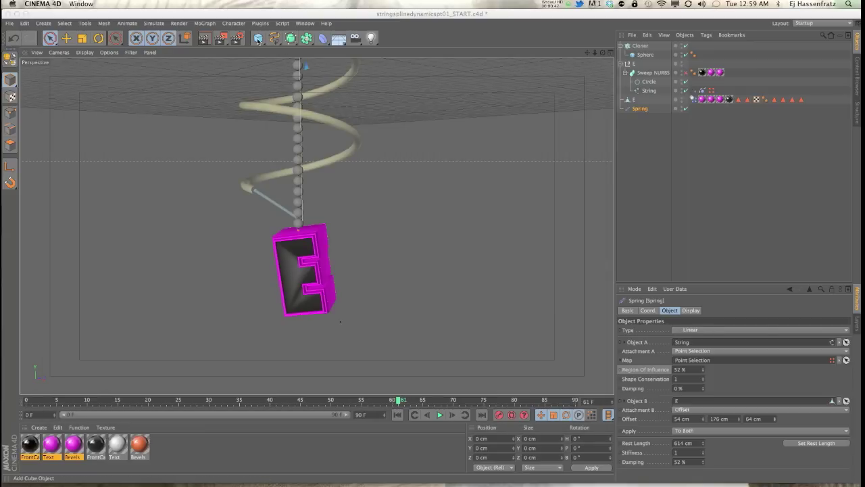
Add a Null, place the Cloner, string group, letter and Spring inside it, and rename the Null E
drag(257, 41, 280, 50)
click(637, 55)
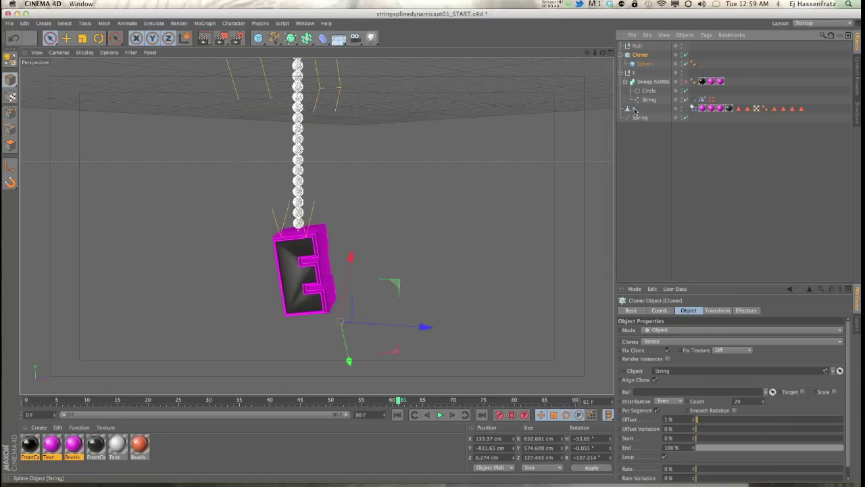
shift+click(636, 118)
drag(639, 49, 638, 46)
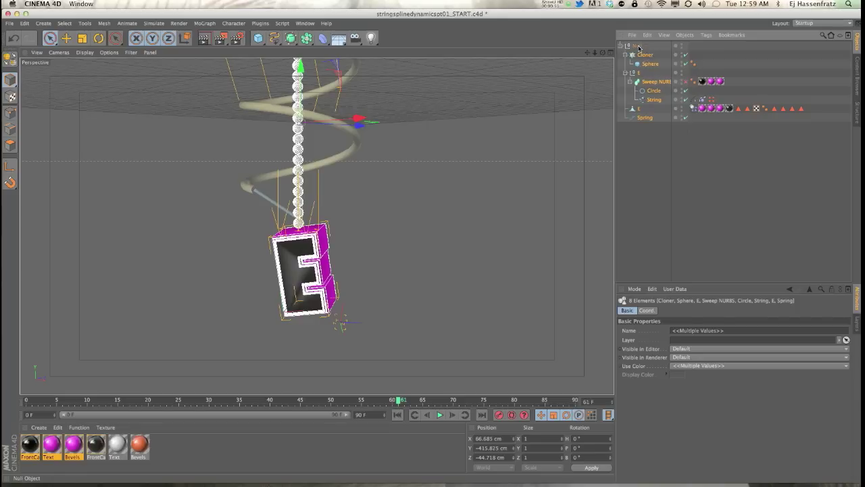
click(638, 46)
click(656, 125)
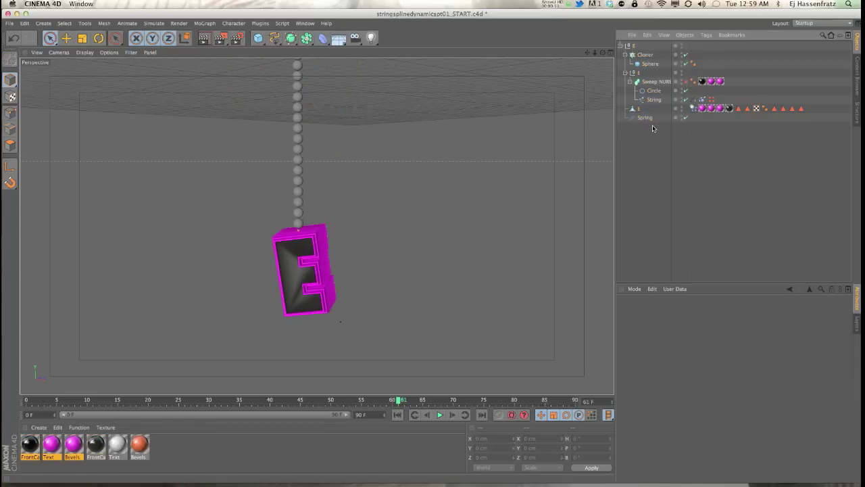
Play the grouped E setup briefly, duplicate the whole E group, and name the copy J
click(634, 47)
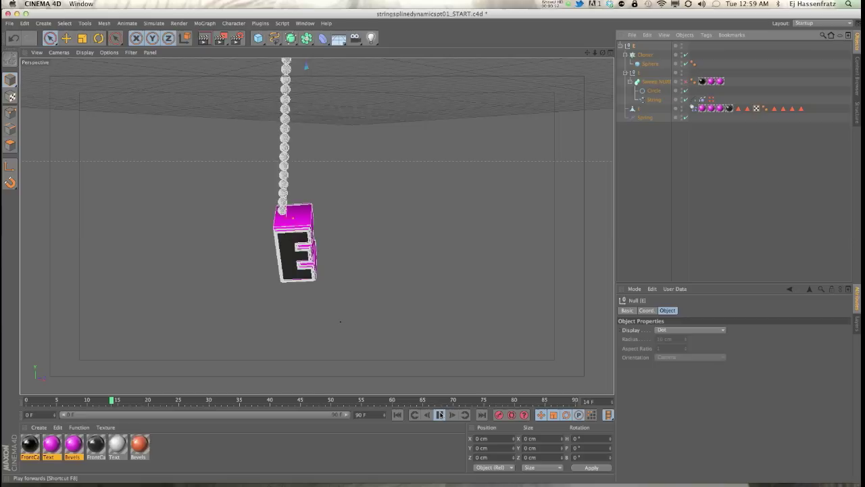
click(439, 414)
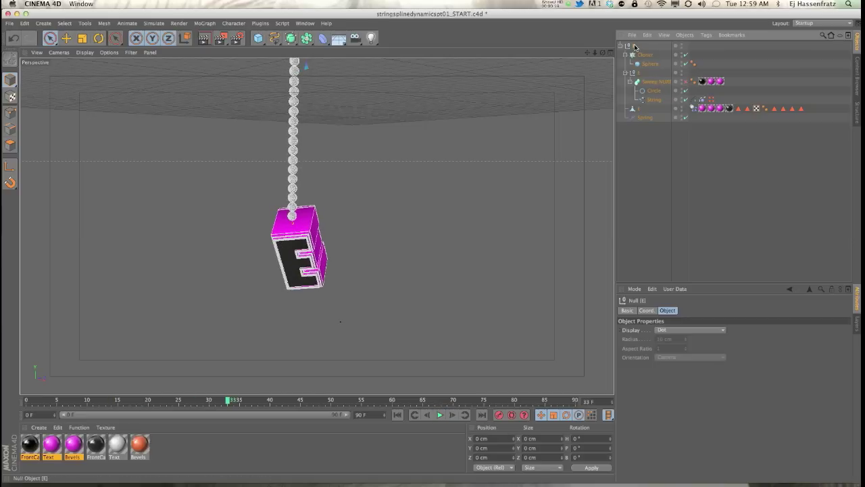
ctrl+drag(634, 158, 630, 171)
double_click(636, 127)
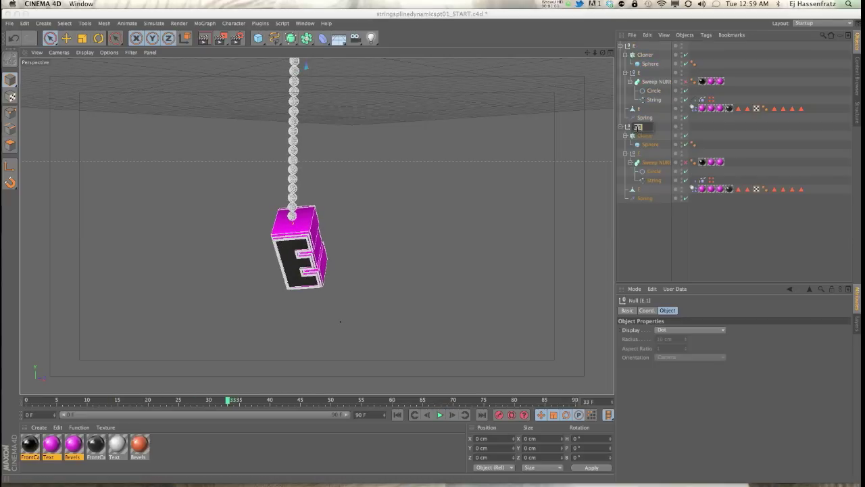
Rename the duplicated top-level group and its polygon letter object to E2
click(641, 136)
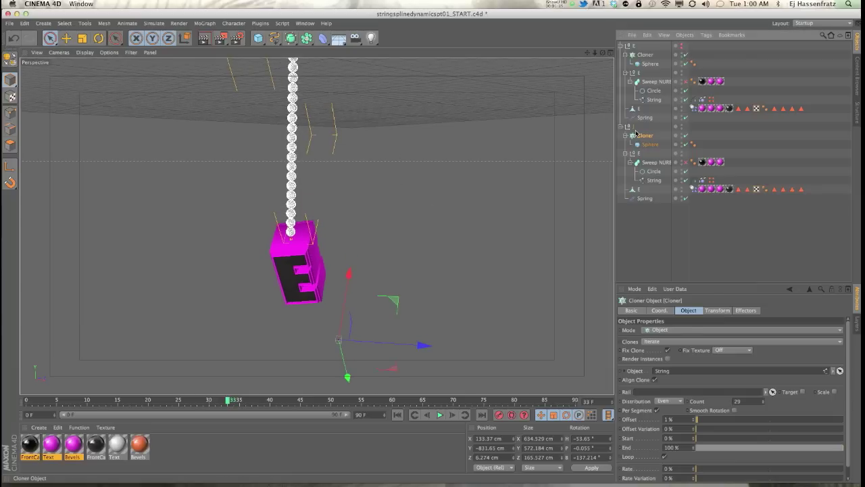
click(639, 190)
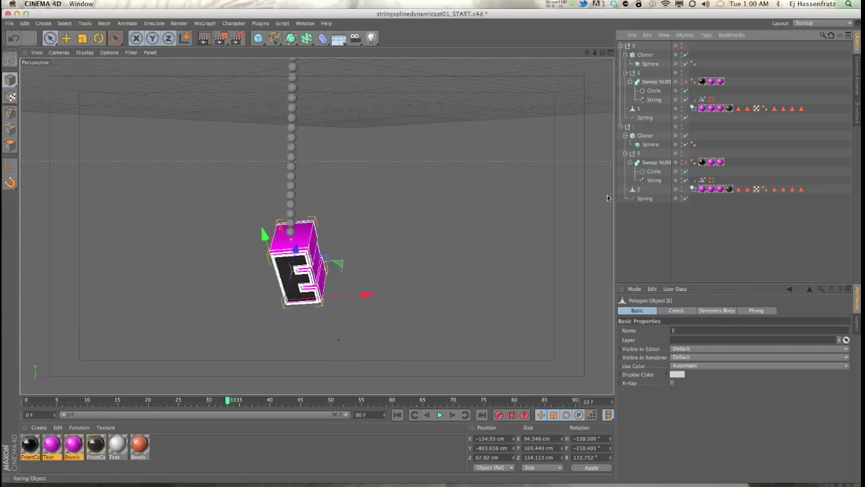
click(635, 127)
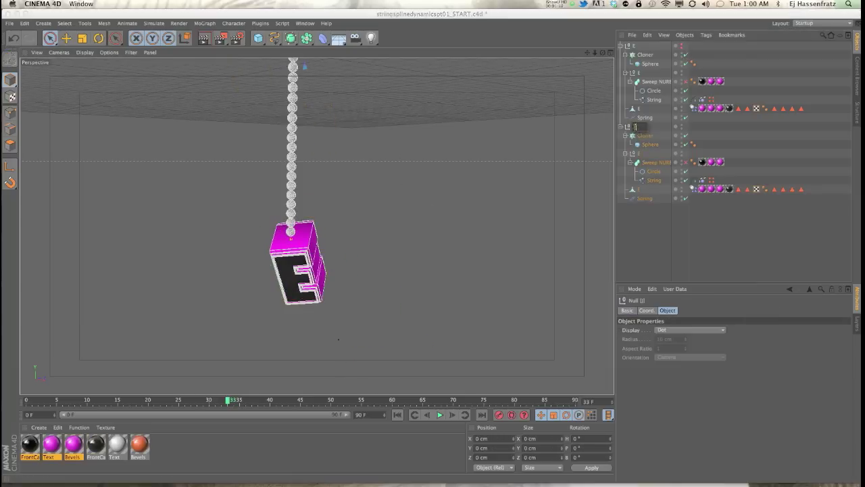
click(712, 133)
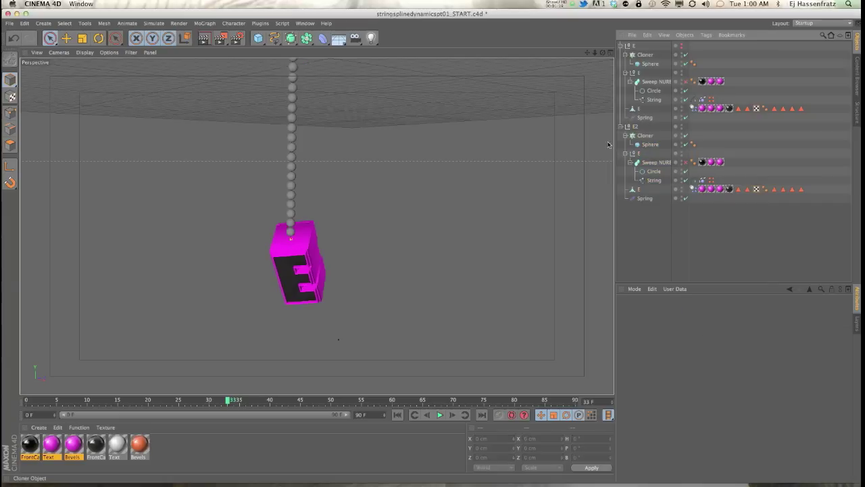
click(642, 190)
click(646, 198)
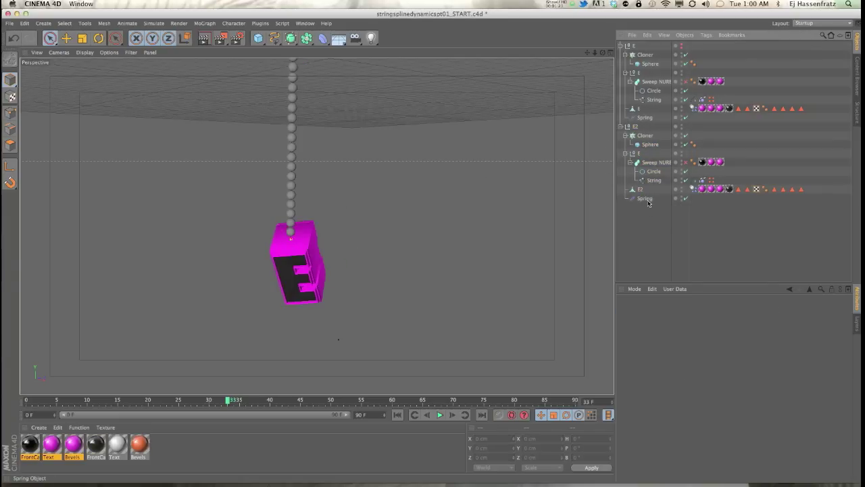
Rename the duplicated spline String2 and the null that holds its Sweep NURBS E2
click(653, 181)
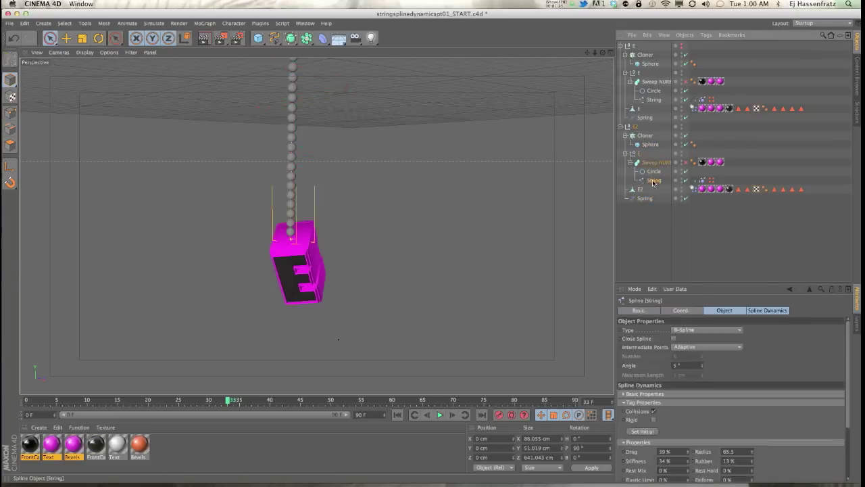
double_click(655, 181)
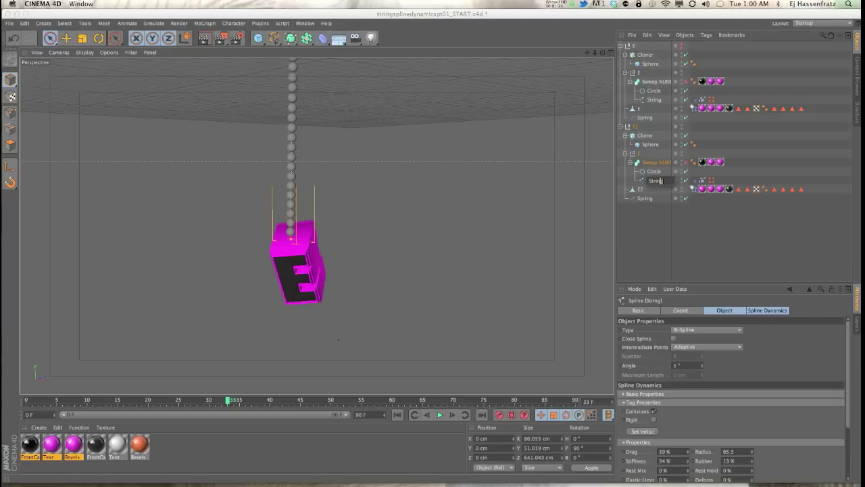
click(642, 154)
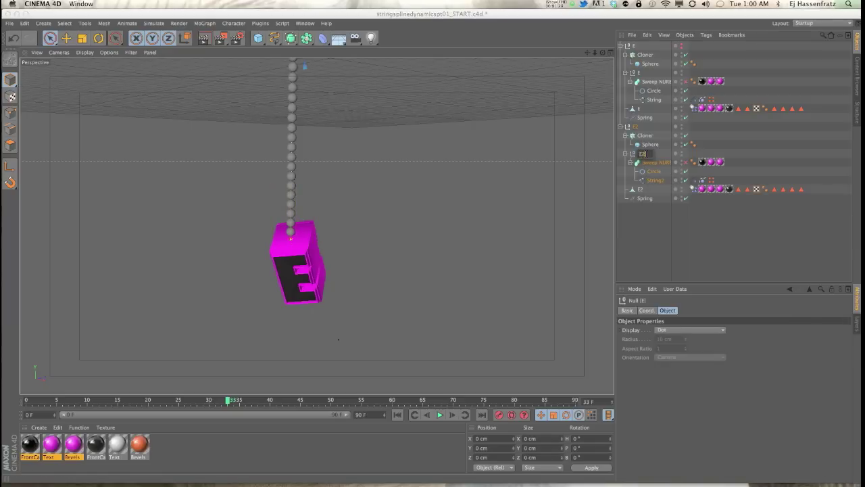
text(2)
click(651, 212)
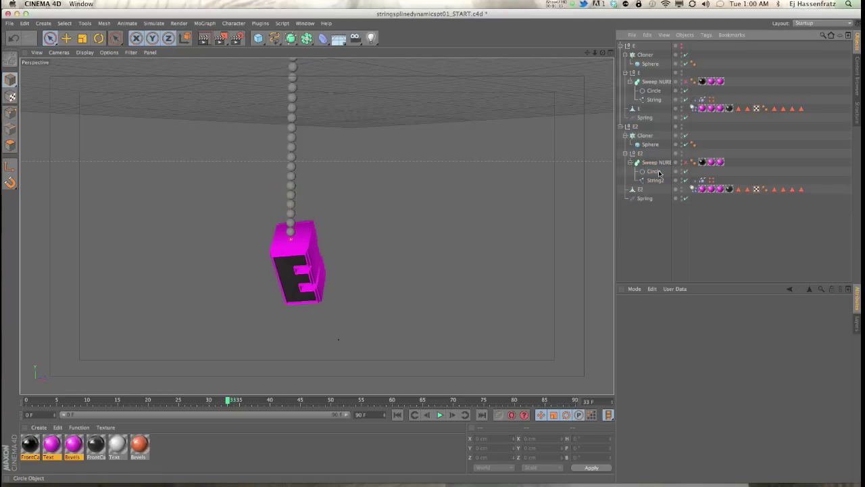
Disable the Cloner in the E2 group so that only the bare String2 spline is shown
click(701, 180)
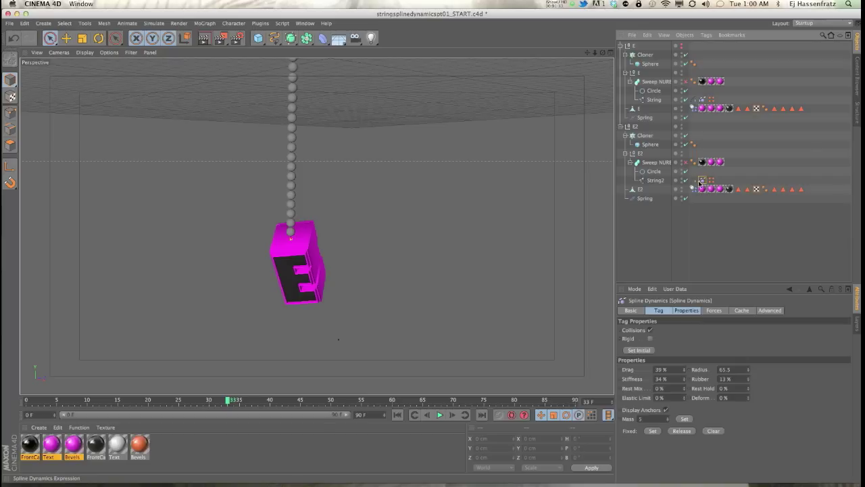
click(686, 136)
click(632, 178)
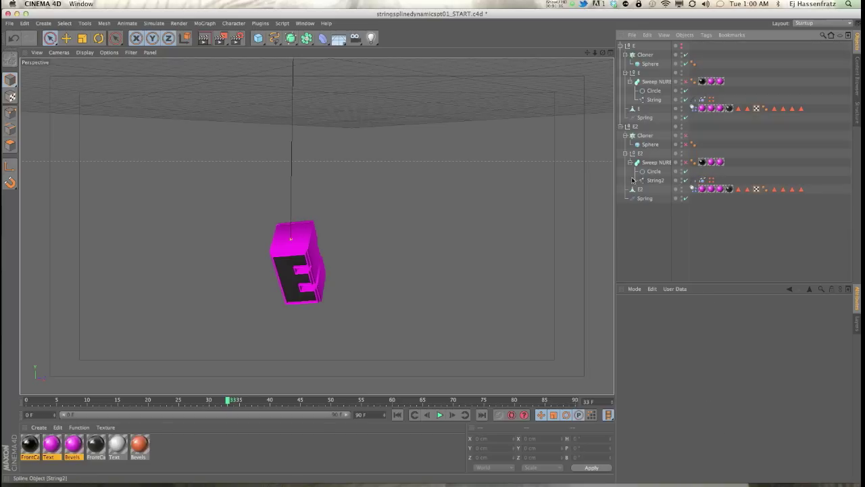
Clear the fixed points in String2's Spline Dynamics tag and the anchored point in its Constraint tag
click(704, 181)
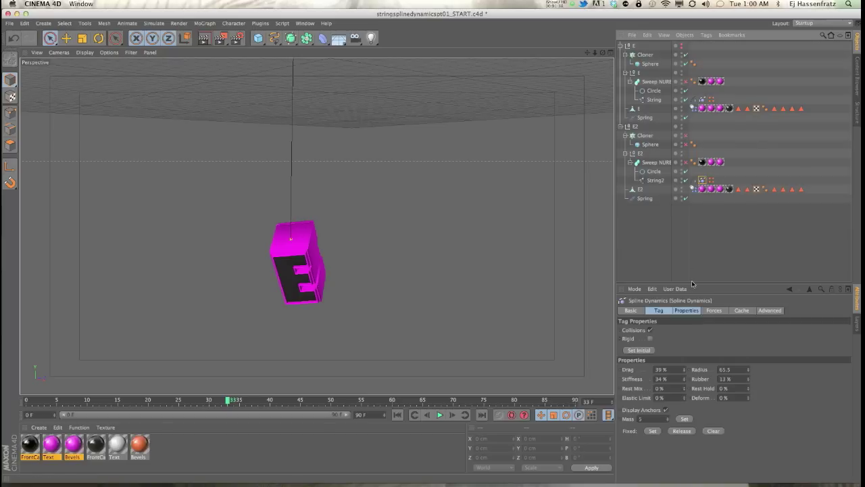
click(710, 431)
click(693, 180)
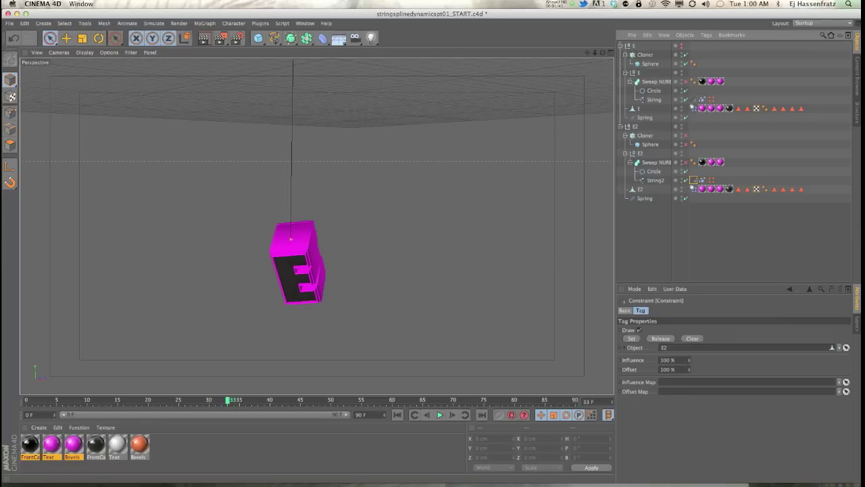
click(692, 338)
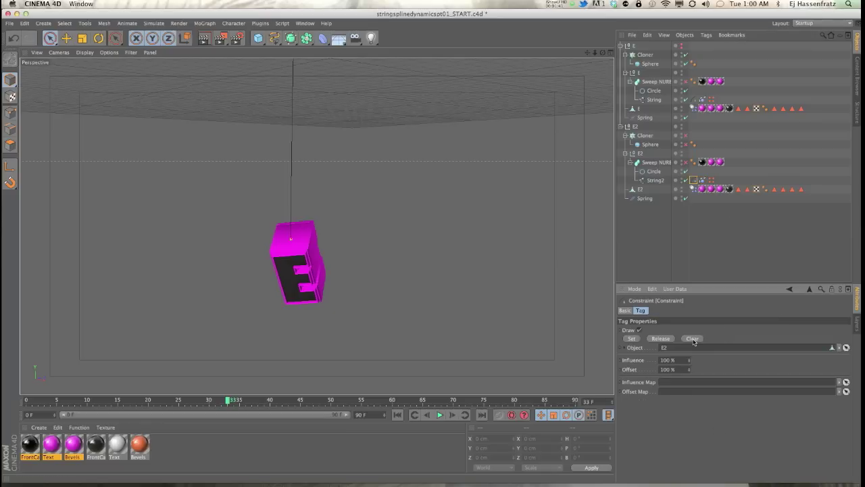
In Points mode, set String2's topmost point as fixed in its Spline Dynamics tag
click(702, 180)
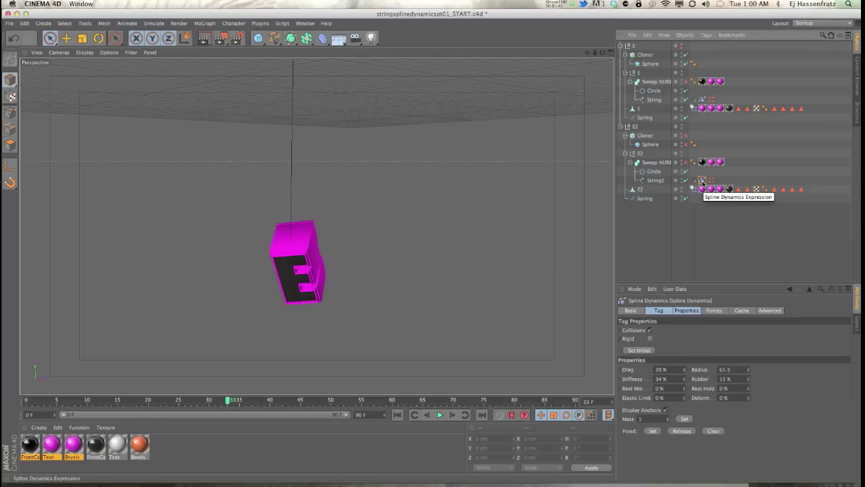
click(10, 112)
click(377, 129)
alt+middle_drag(389, 130, 398, 216)
alt+right_drag(398, 194, 381, 194)
alt+middle_drag(376, 128, 364, 192)
alt+right_drag(365, 195, 348, 192)
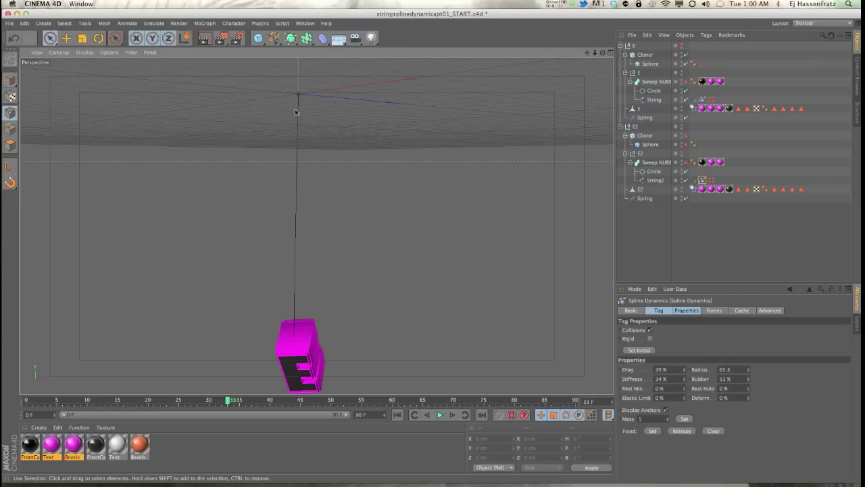
click(638, 180)
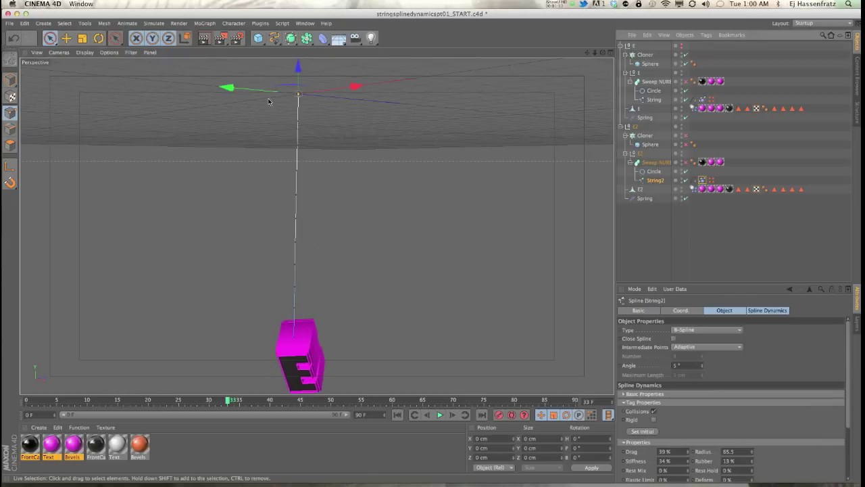
click(702, 179)
click(657, 431)
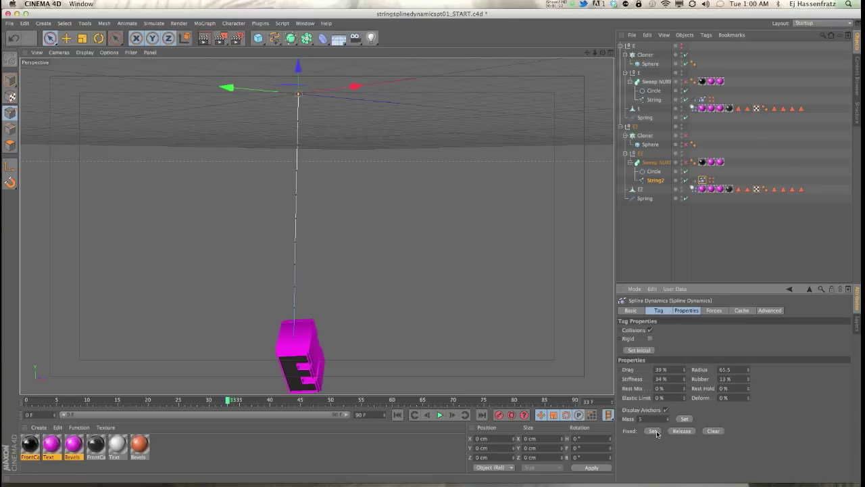
Anchor String2's lowest point to the E2 letter object with its Constraint tag
click(694, 180)
click(301, 331)
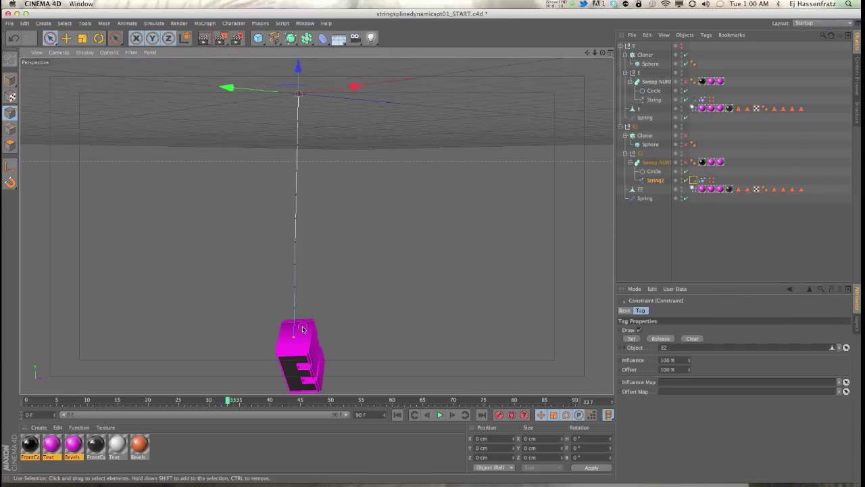
click(294, 342)
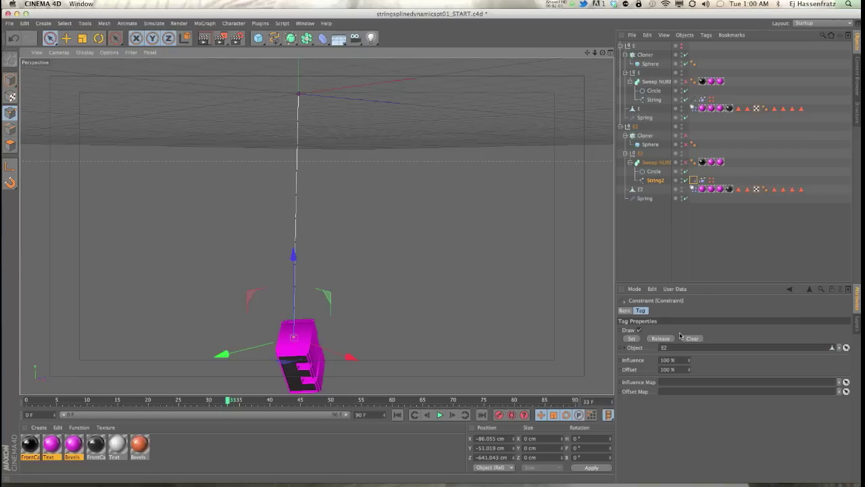
click(631, 339)
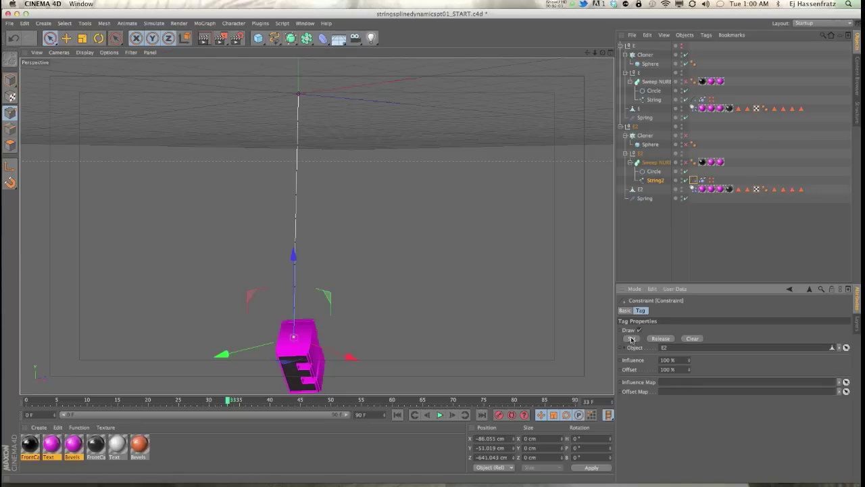
Link String2's point selection to the Map of the Spring in the E2 group and rename that selection tag Point Selection2
click(644, 198)
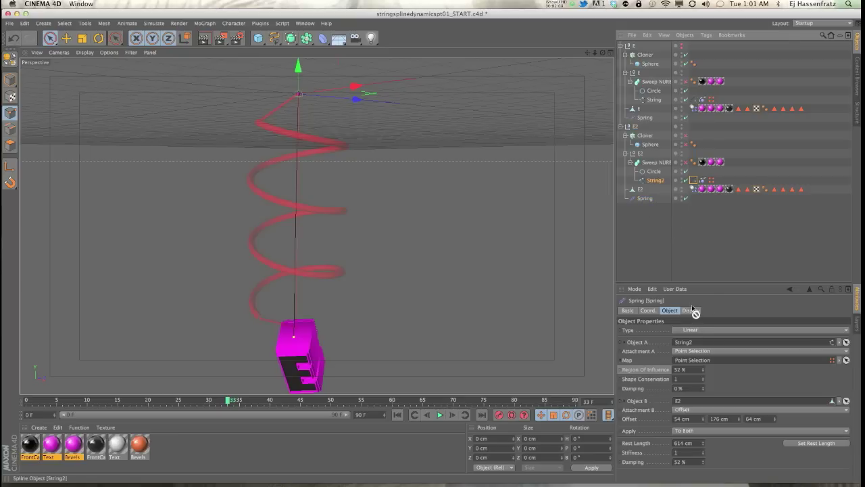
drag(711, 180, 720, 272)
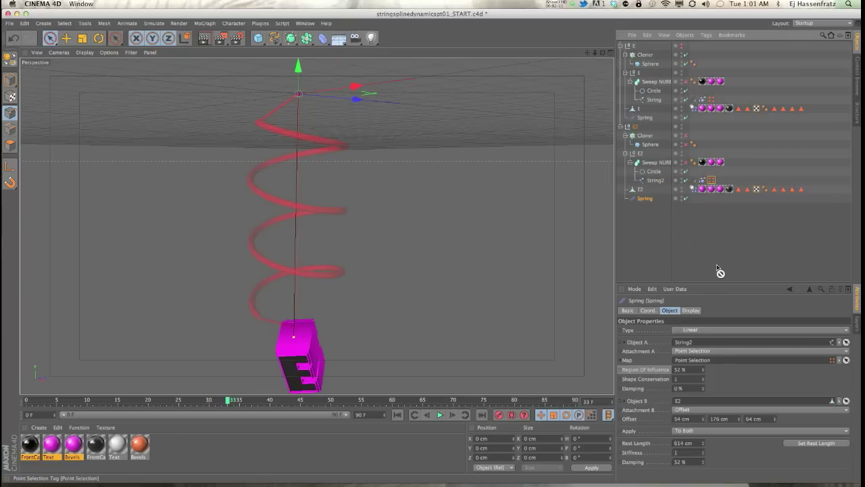
click(713, 182)
click(688, 218)
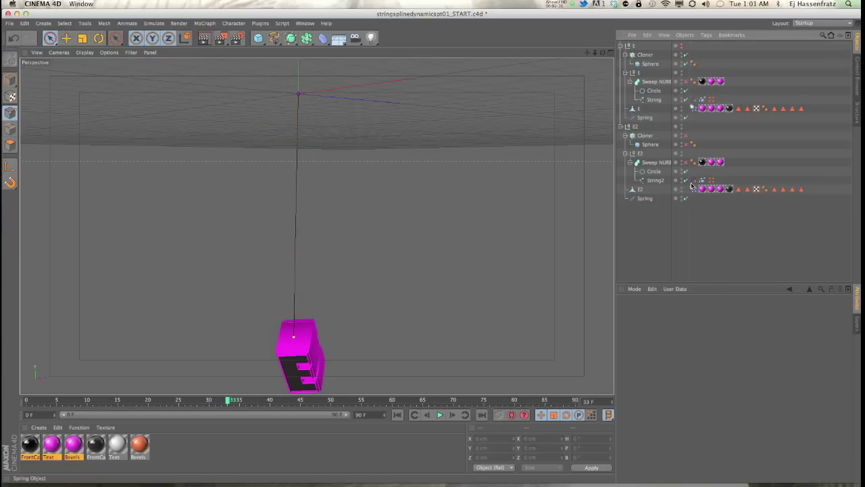
Reassign Point Selection2 as the Map and the E2 letter as Object B of the Spring in the E2 group
click(644, 198)
drag(711, 180, 731, 320)
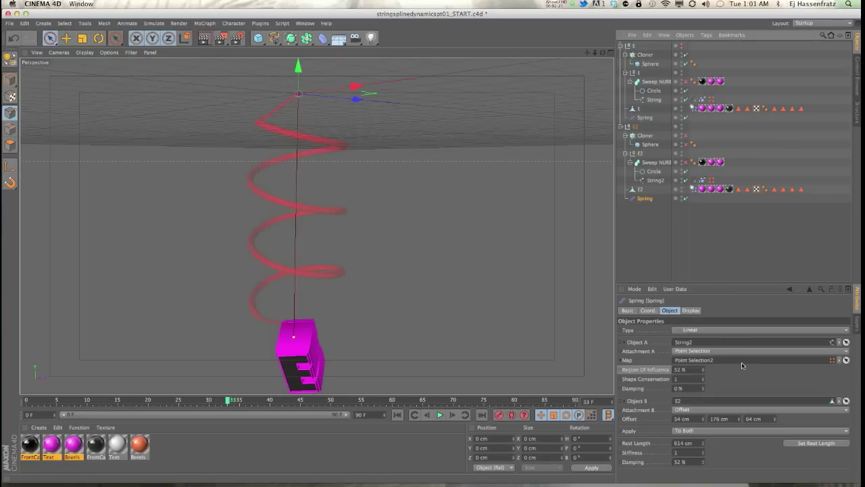
drag(645, 189, 708, 383)
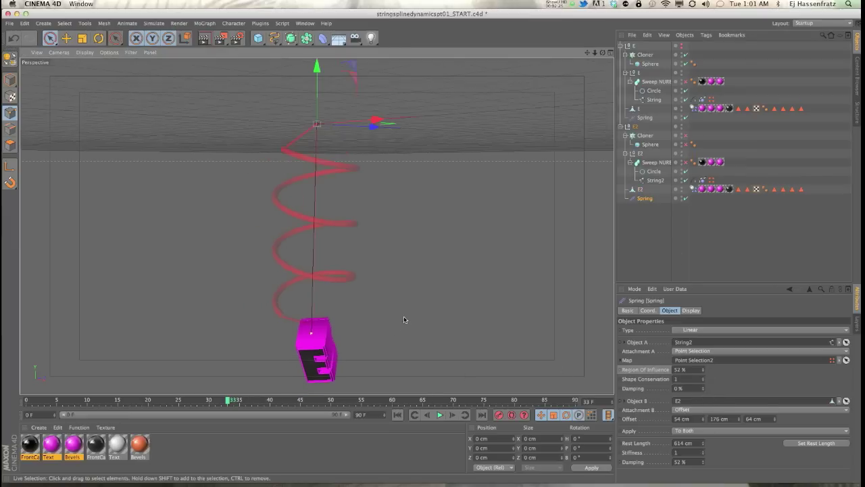
Assign String2 as the object of the E2 group's Cloner, and play the simulation with that group's Spring selected
click(650, 237)
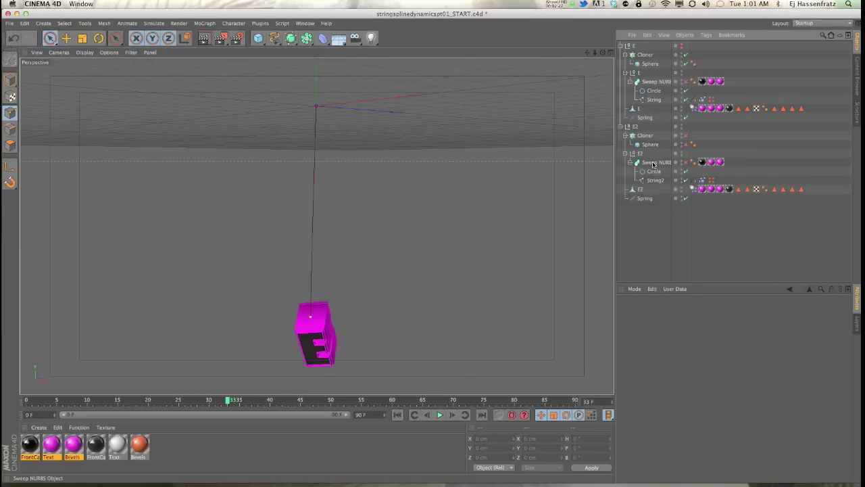
click(641, 136)
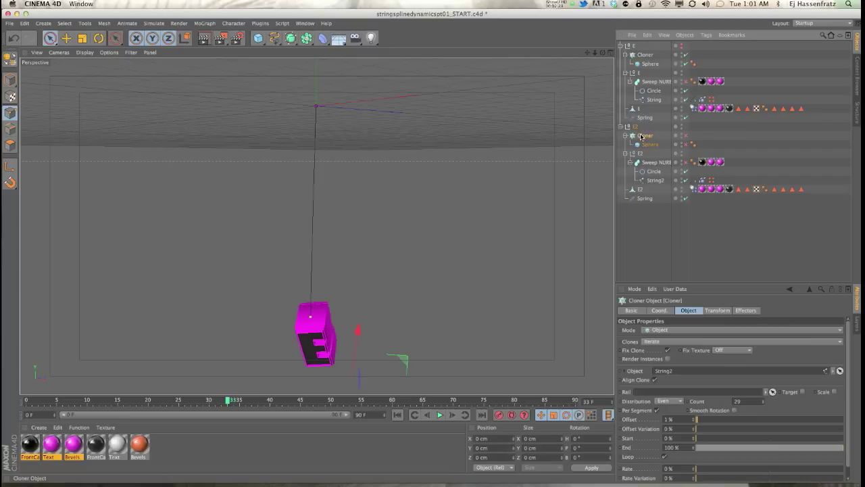
drag(653, 180, 670, 394)
click(646, 199)
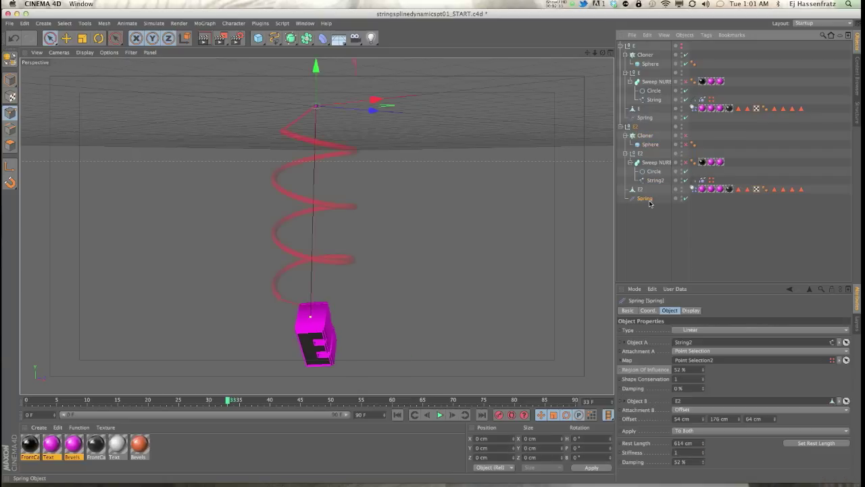
click(439, 414)
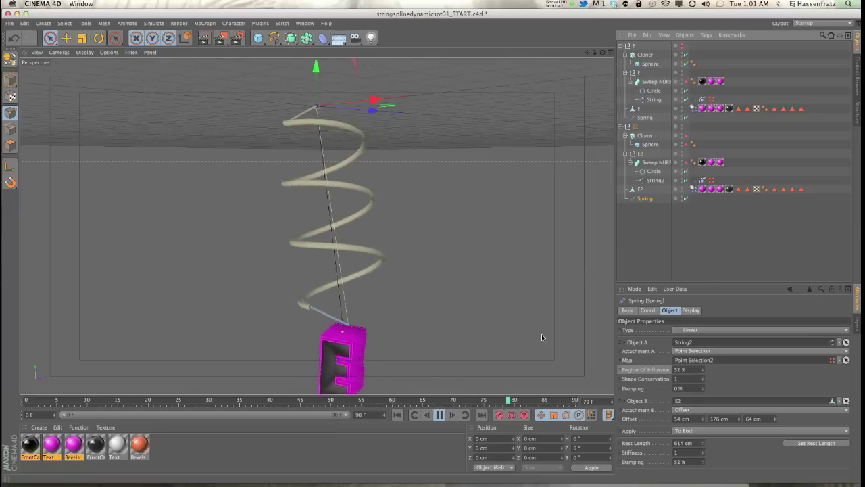
Unhide the original E group and re-enable the Cloner and its Sphere in the E2 group
click(682, 46)
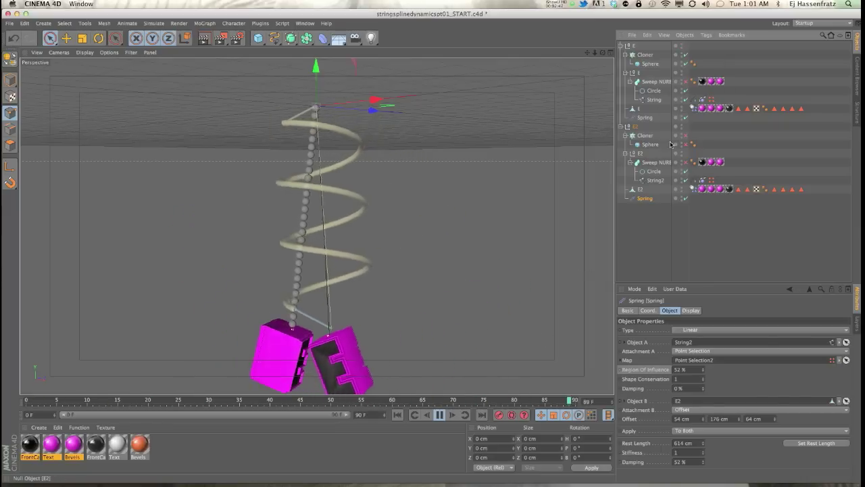
click(685, 135)
click(685, 144)
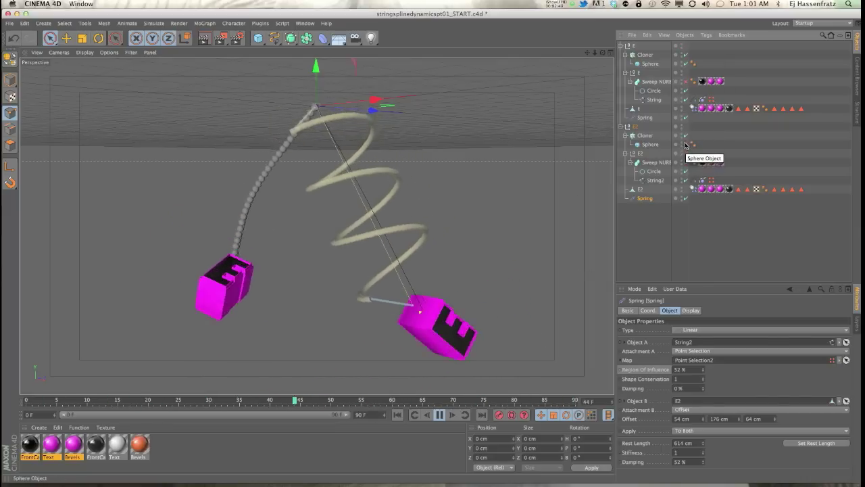
click(691, 222)
Return to frame 0 and move the whole E2 group sideways along X, beside the original E setup
click(398, 415)
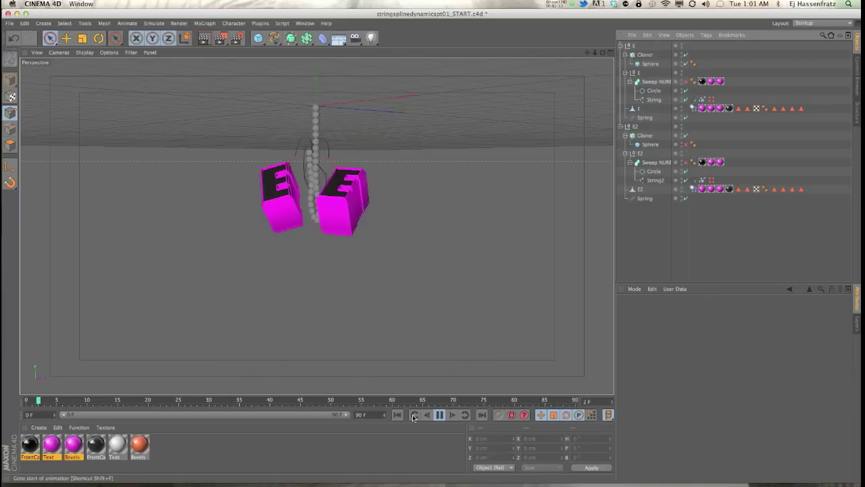
click(439, 415)
click(398, 417)
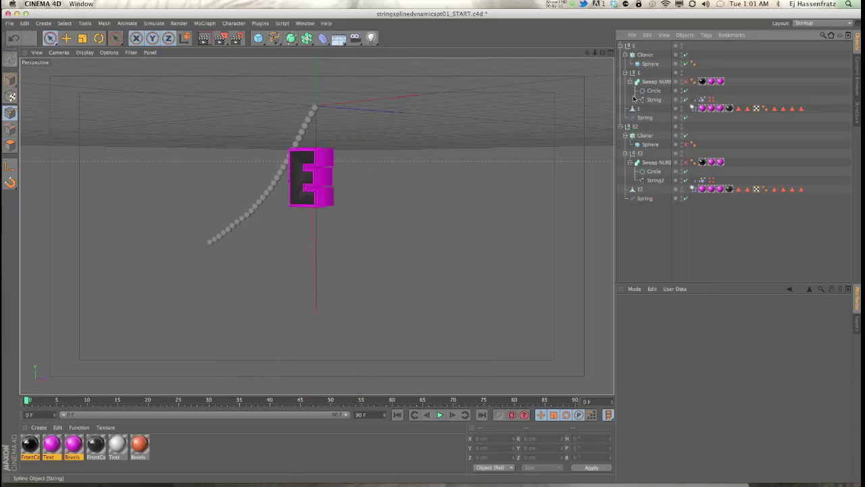
click(635, 126)
drag(367, 101, 405, 74)
mouse_move(408, 136)
alt+mouse_down()
mouse_move(421, 176)
mouse_move(383, 174)
mouse_move(410, 119)
mouse_move(444, 122)
mouse_move(427, 107)
mouse_move(410, 133)
mouse_move(419, 136)
alt+mouse_up()
alt+drag(398, 209, 412, 168)
alt+middle_drag(310, 231, 321, 183)
alt+drag(320, 182, 338, 304)
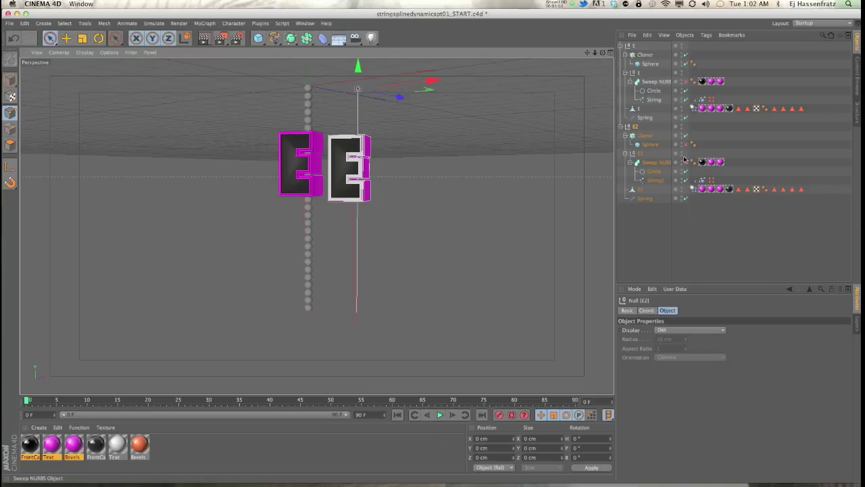
Play the simulation to check both letters swinging side by side, and stop it with the E2 letter selected
click(440, 416)
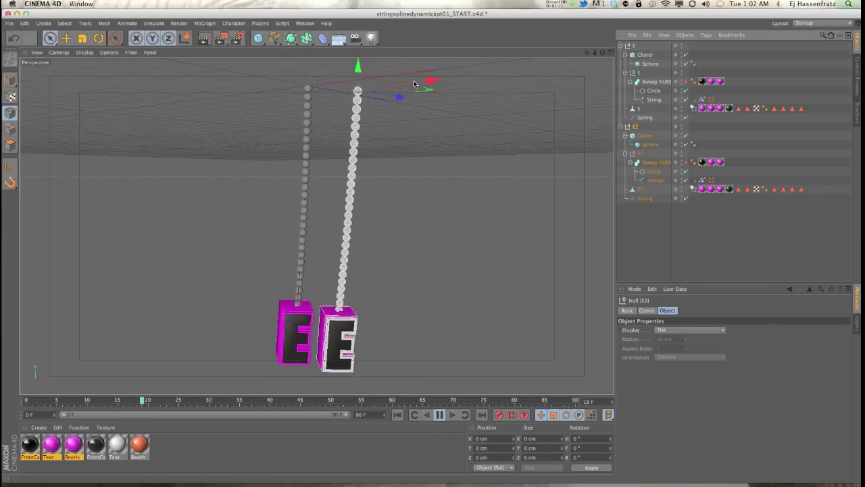
click(641, 189)
click(440, 414)
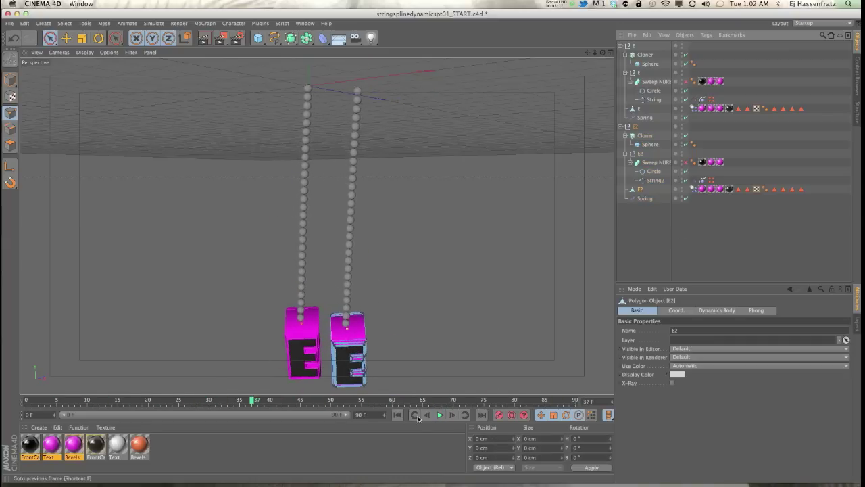
In Model mode, move the E2 and E letter objects horizontally away from each other, and replay the simulation
click(642, 198)
click(11, 80)
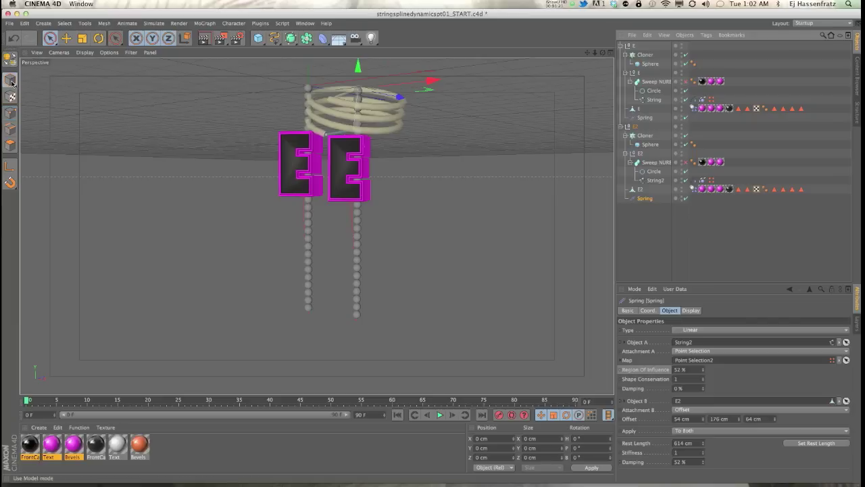
click(640, 191)
drag(399, 198, 413, 199)
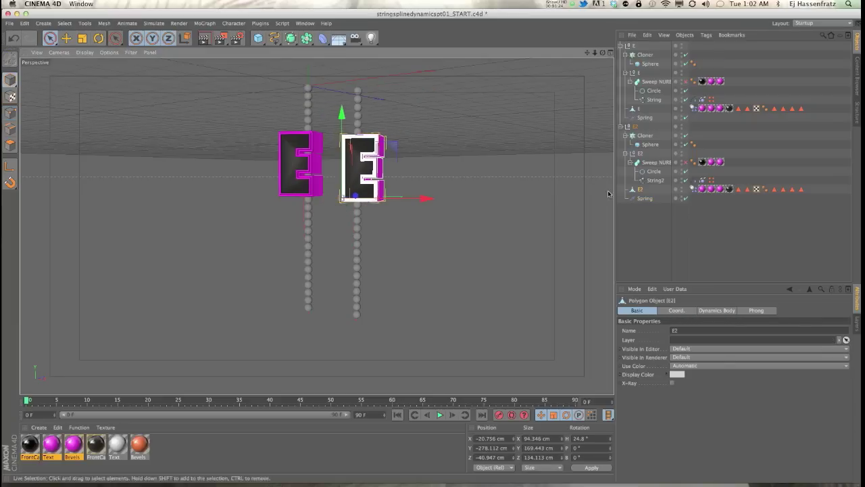
click(638, 109)
drag(319, 204, 229, 184)
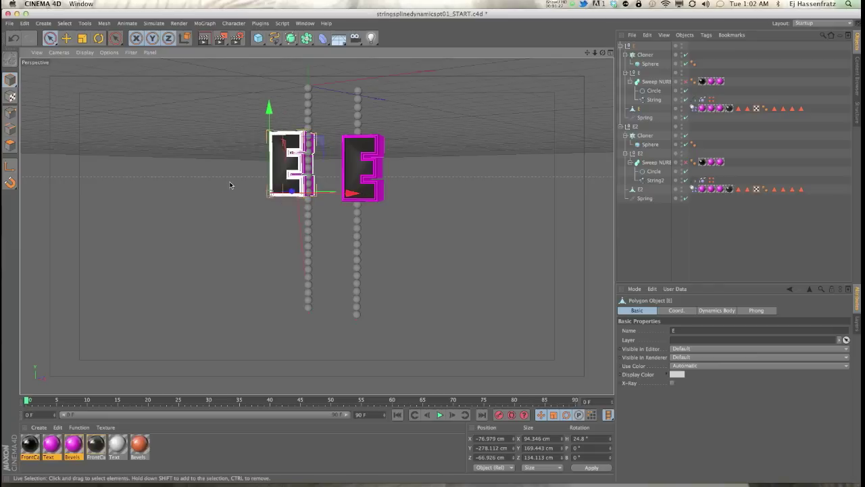
click(440, 414)
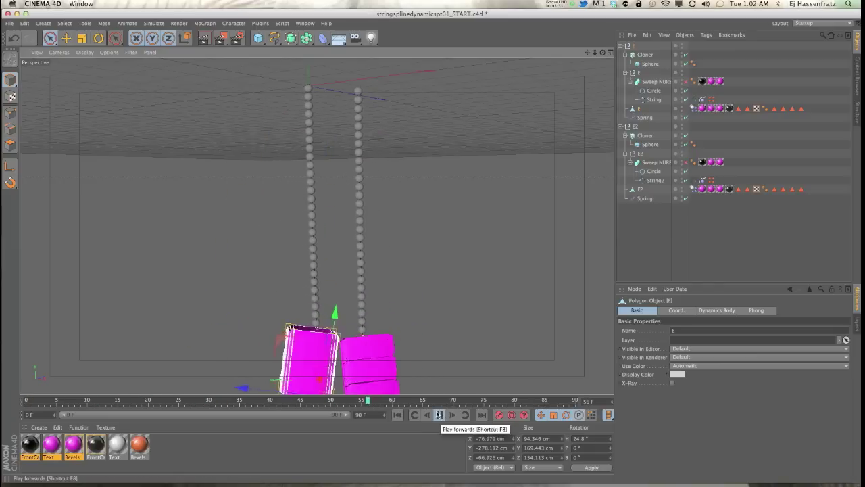